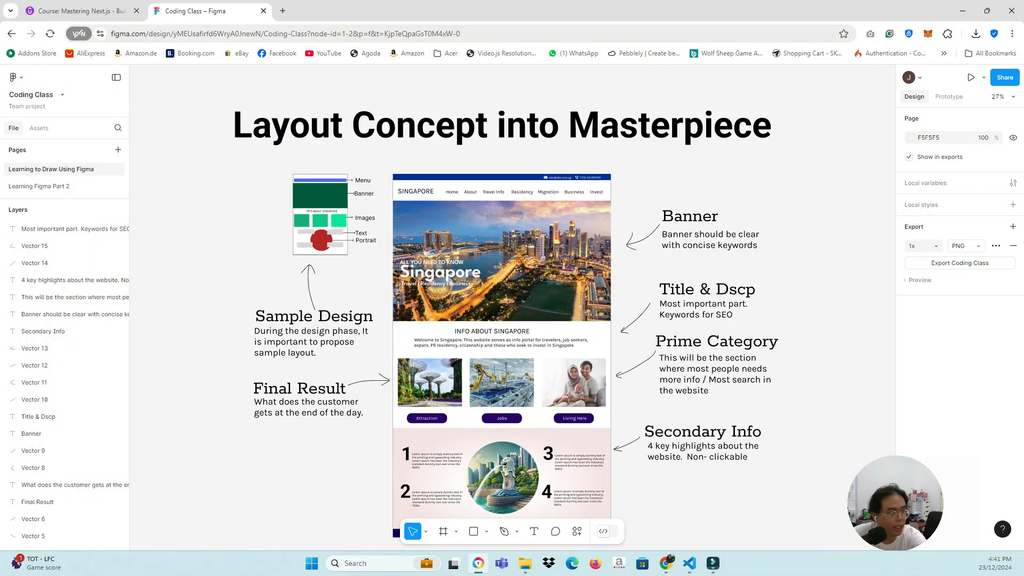
Step: Delete the five leftover text layers from the blank layout rectangle on the Learning Figma Part 2 page
scroll(320, 197, "up", 5)
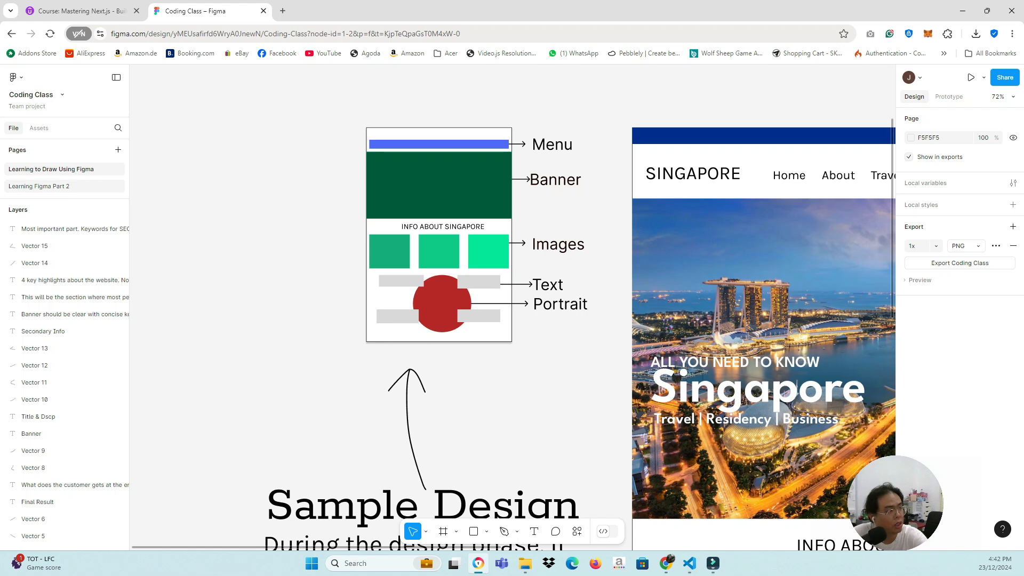
left_click(39, 187)
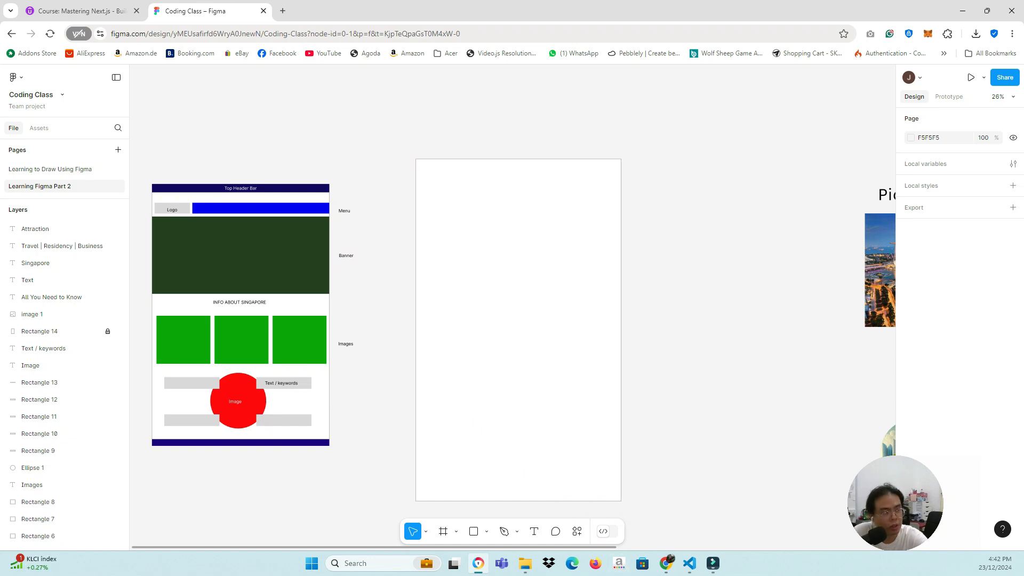
left_click_drag(406, 140, 676, 523)
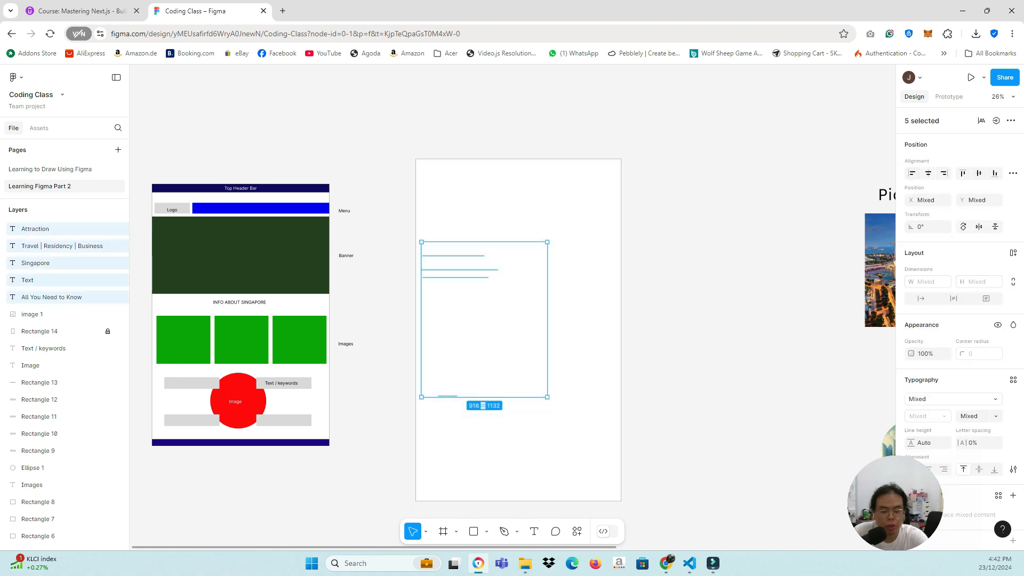
left_click(512, 320)
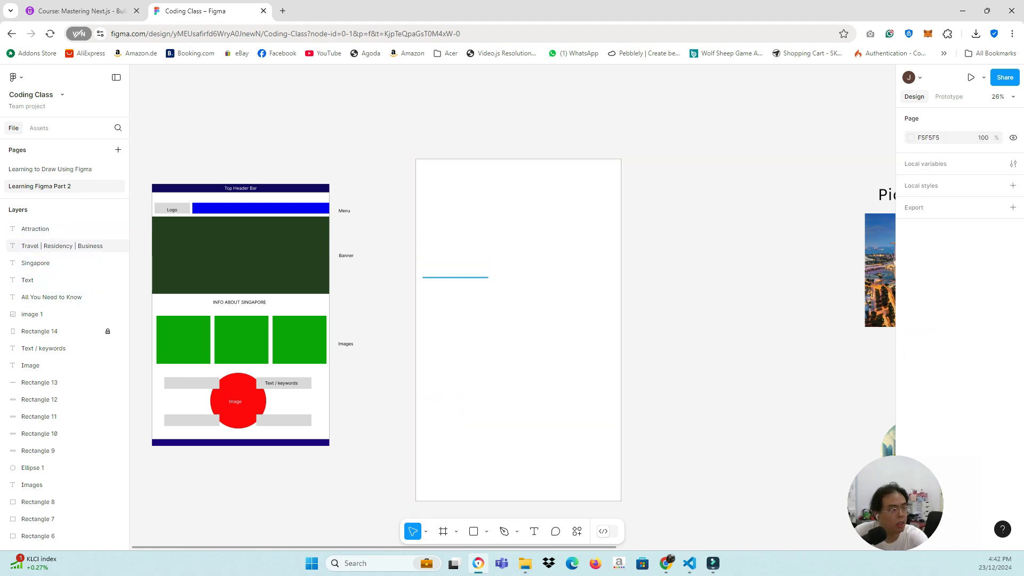
left_click(463, 276)
left_click_drag(402, 236, 565, 412)
key("Delete")
Step: Unlock the large blank white rectangle beside the wireframe
right_click(576, 203)
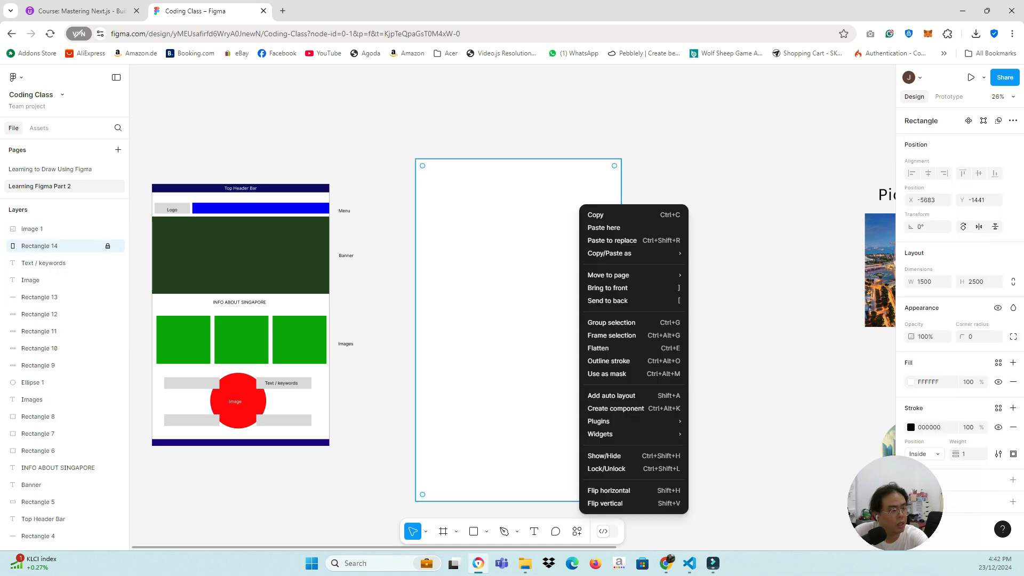
key("Escape")
right_click(578, 204)
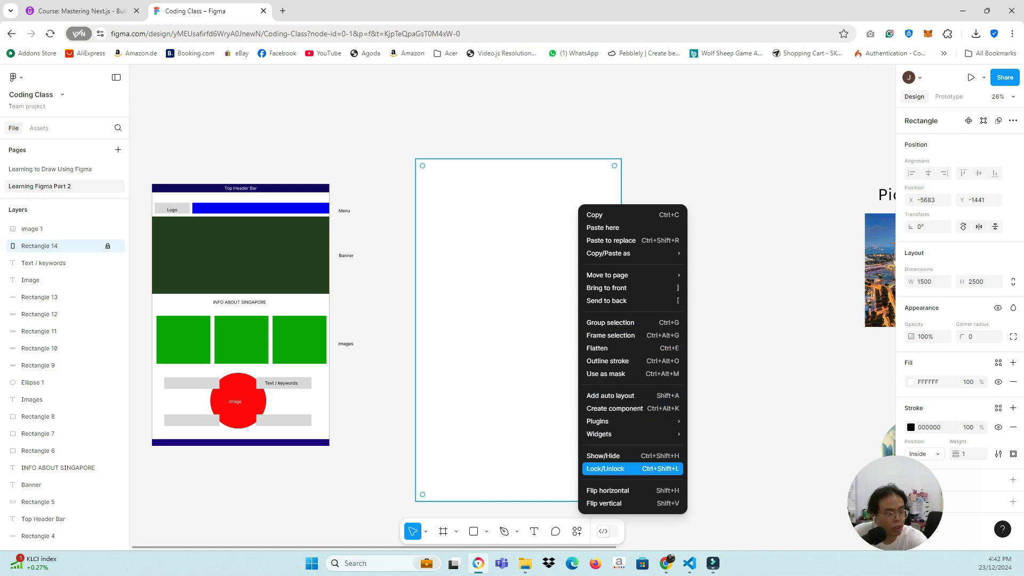
left_click(605, 468)
key("Escape")
left_click(39, 246)
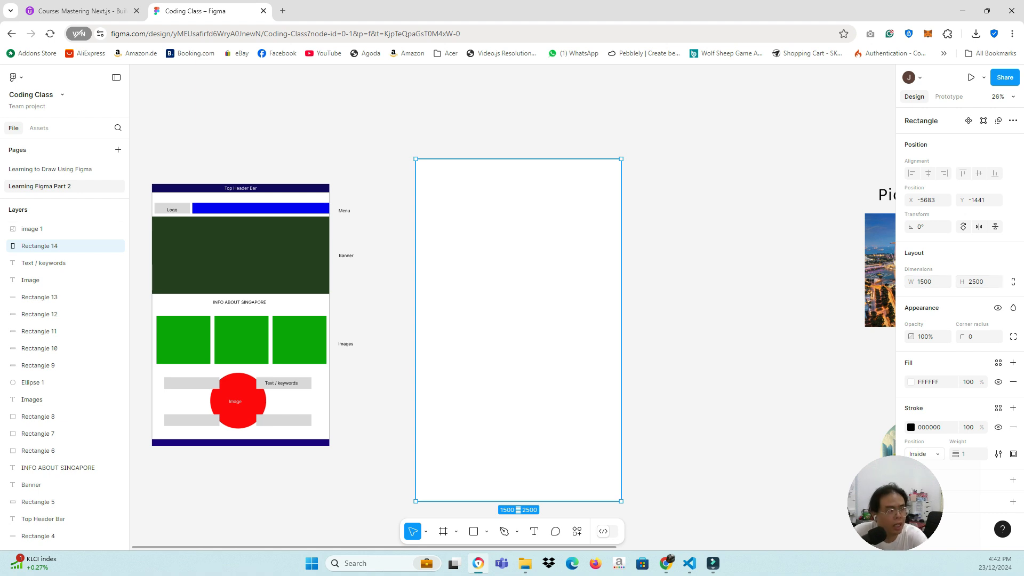
key("Escape")
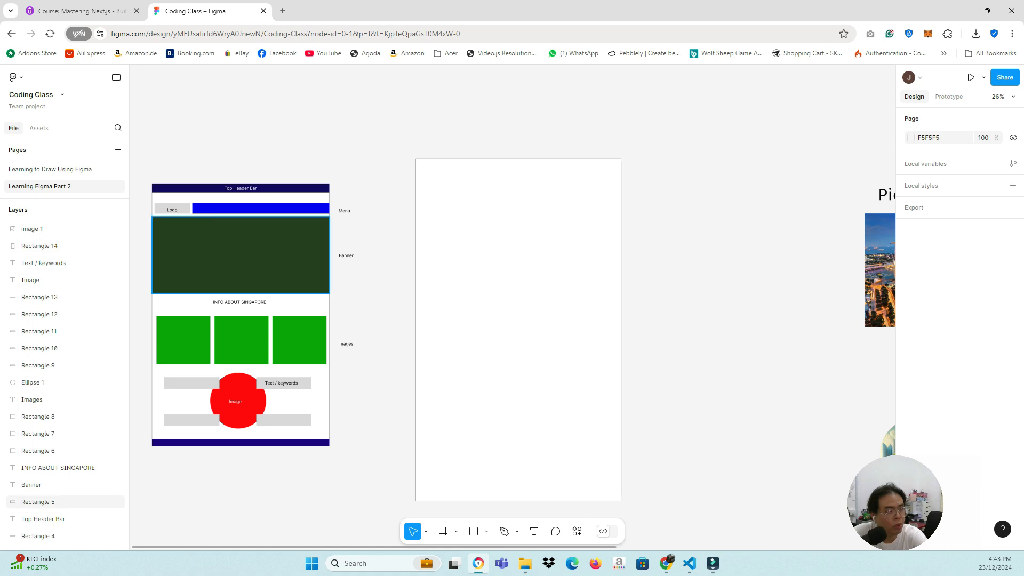
Step: Copy the dark blue Top Header Bar rectangle from the wireframe
left_click_drag(315, 547, 287, 547)
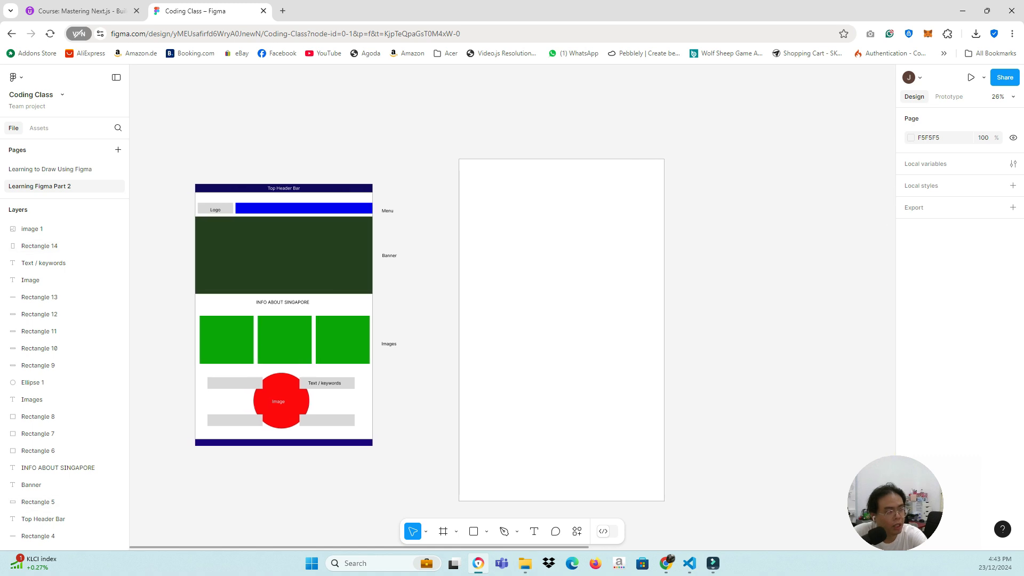
scroll(284, 256, "up", 1)
scroll(544, 308, "down", 2)
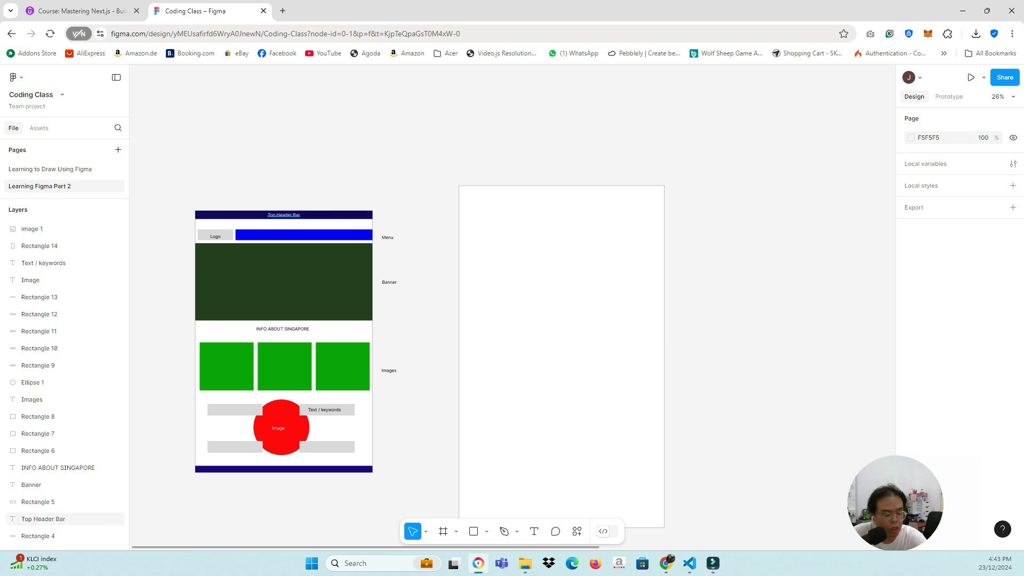
scroll(279, 212, "up", 3)
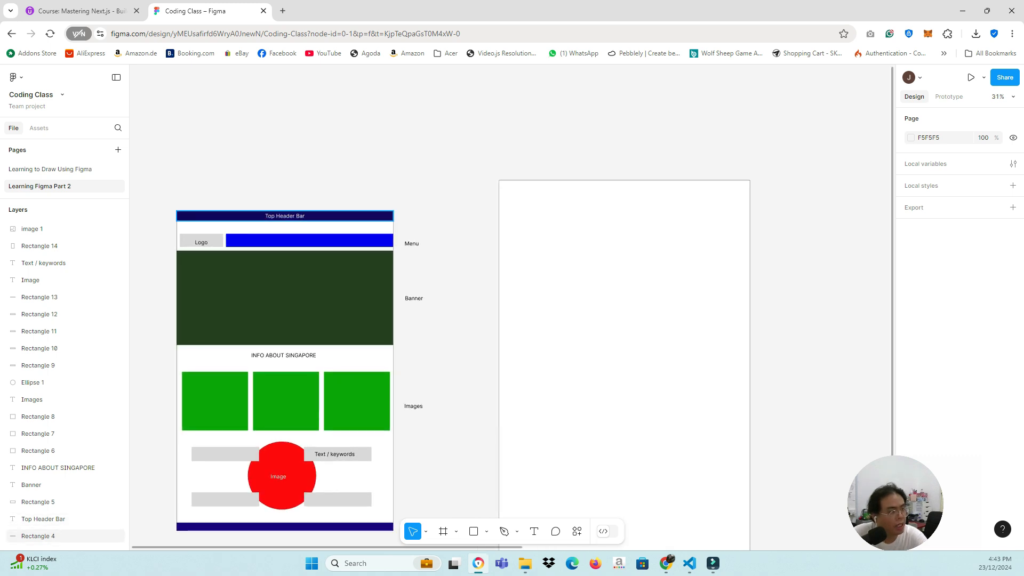
left_click(328, 215)
right_click(331, 216)
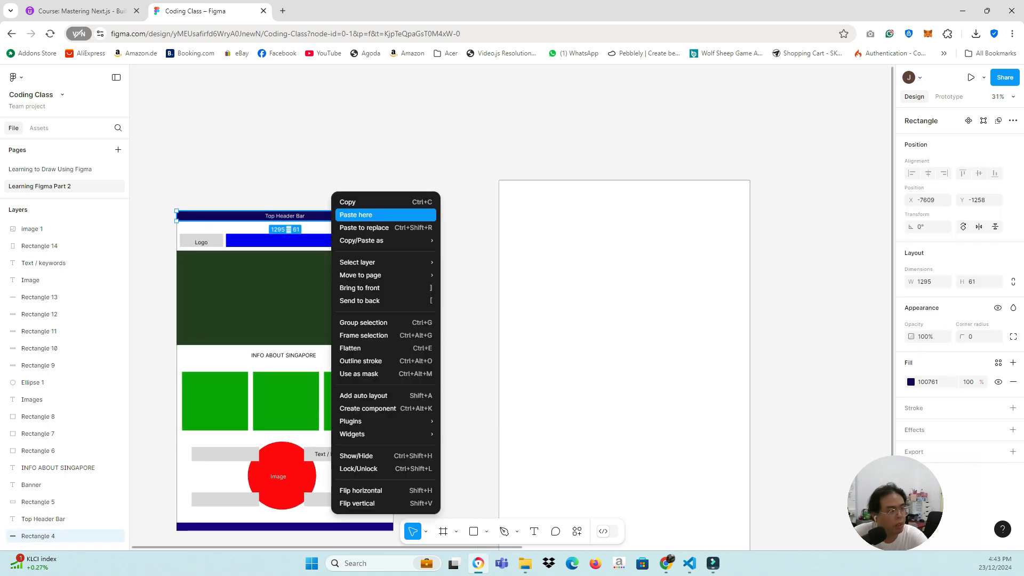
left_click(348, 202)
left_click(581, 152)
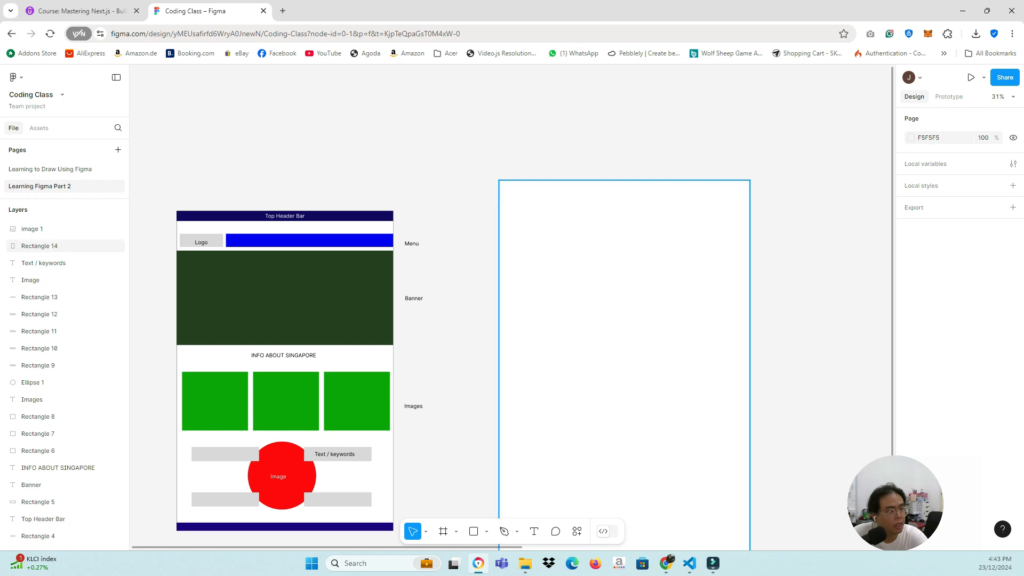
Step: Lock the large blank white rectangle beside the wireframe
right_click(580, 230)
left_click(606, 228)
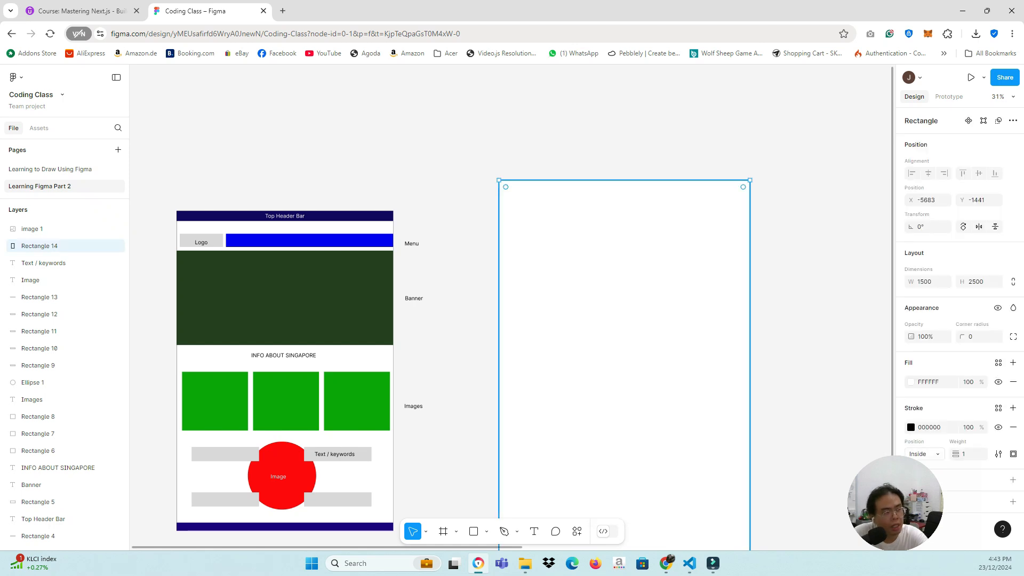
right_click(551, 206)
mouse_move(587, 433)
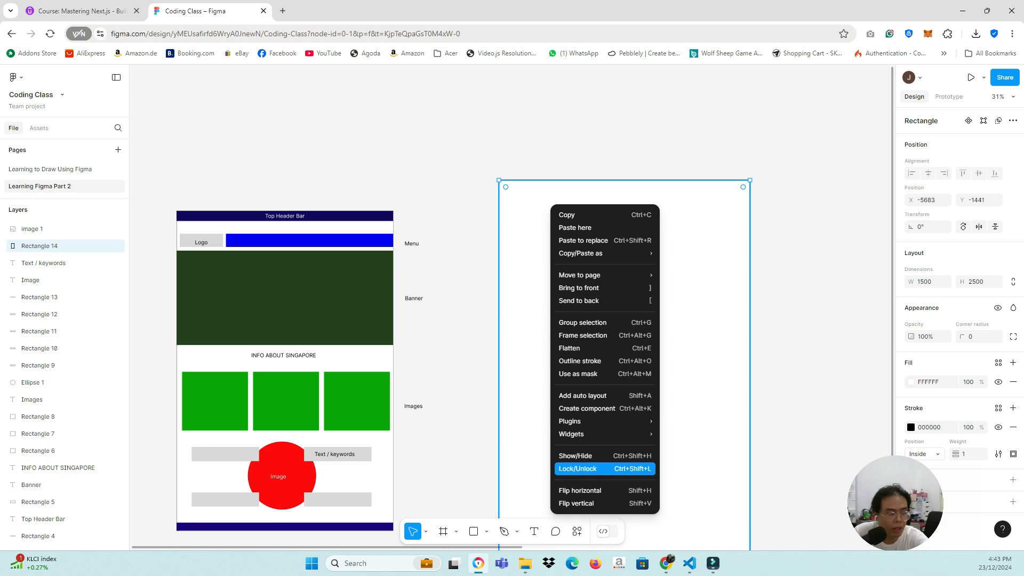
left_click(578, 468)
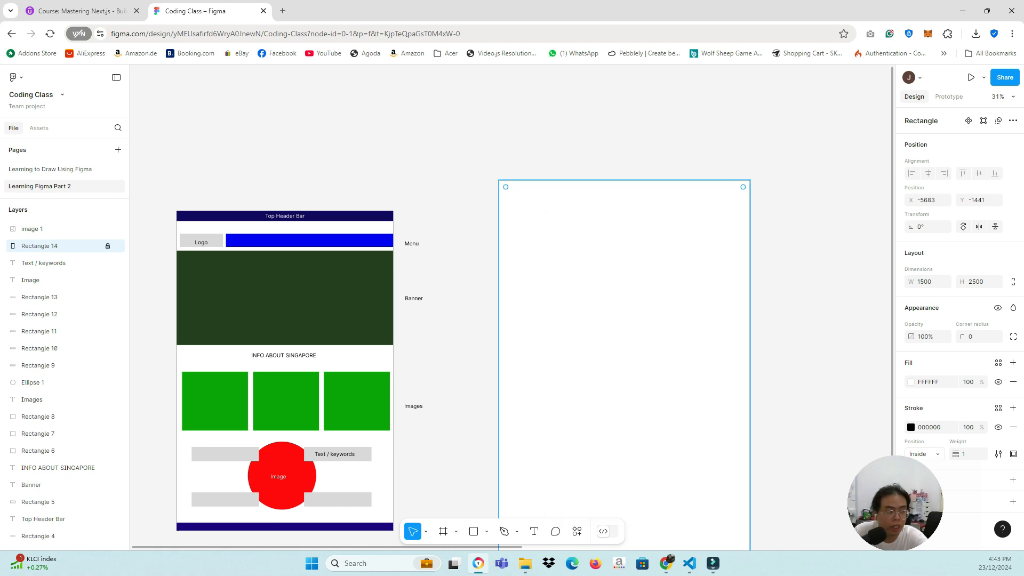
Step: Paste the copied header bar onto the blank rectangle and align it with the rectangle's upper-left corner
right_click(601, 206)
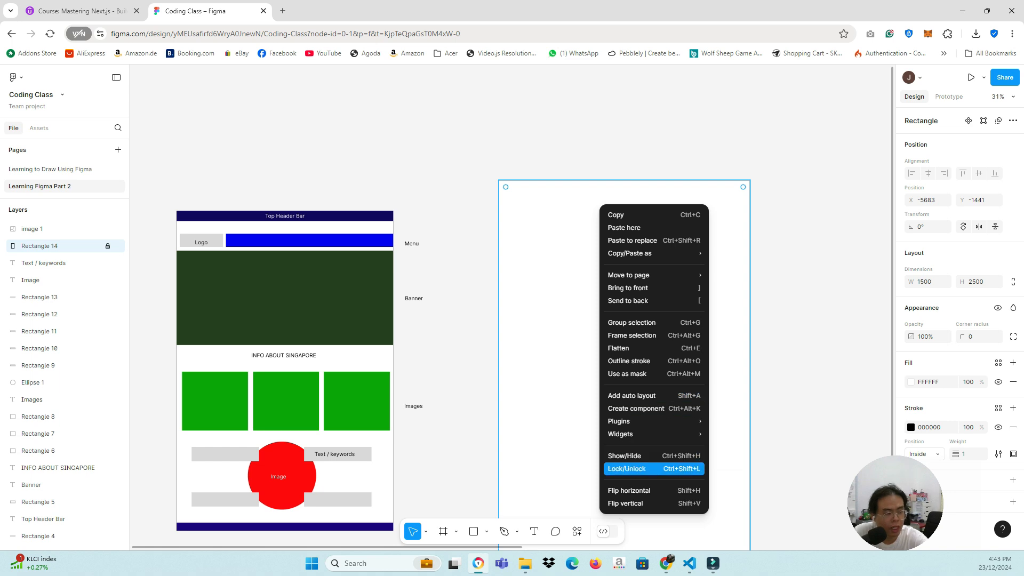
mouse_move(640, 420)
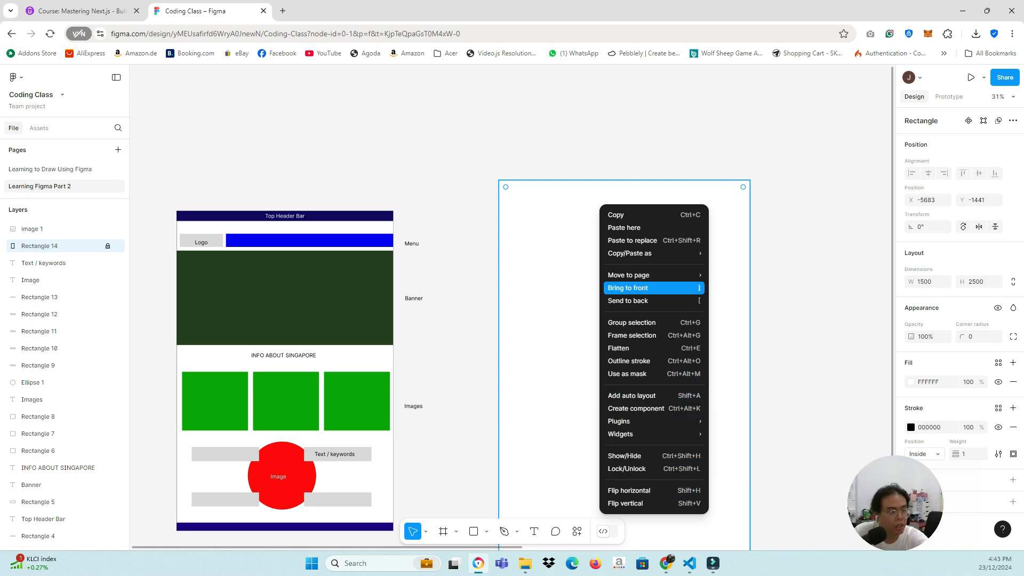
left_click(624, 227)
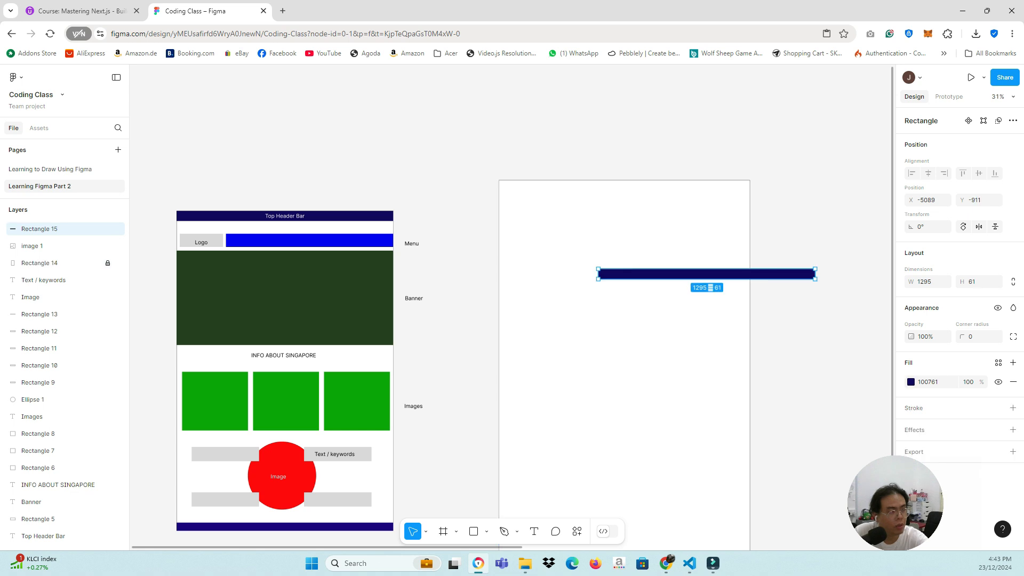
left_click_drag(706, 274, 607, 185)
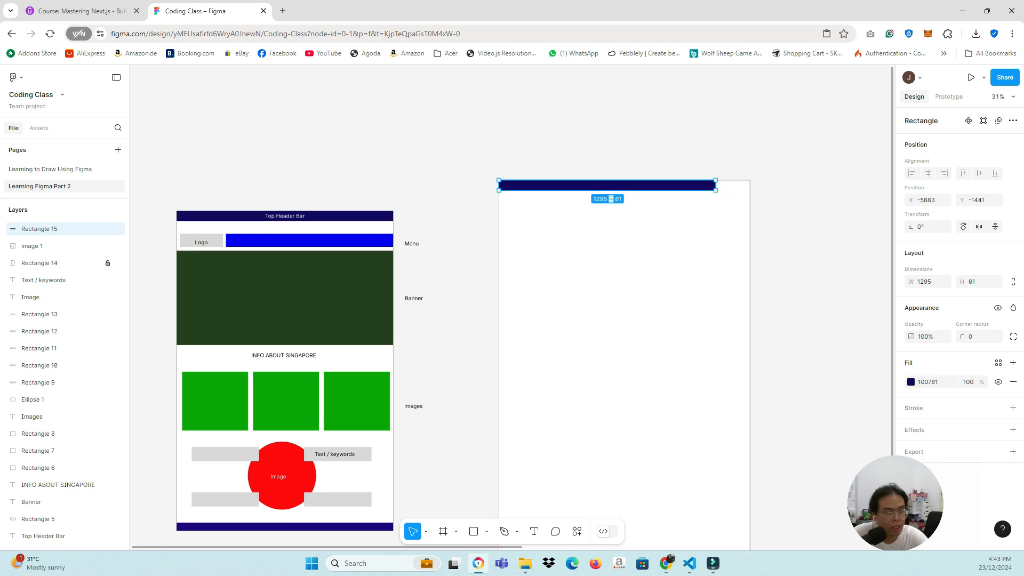
Step: Resize the pasted header bar to 1500 × 88 so it spans the full width of the blank rectangle
scroll(583, 190, "up", 1)
scroll(613, 188, "up", 3)
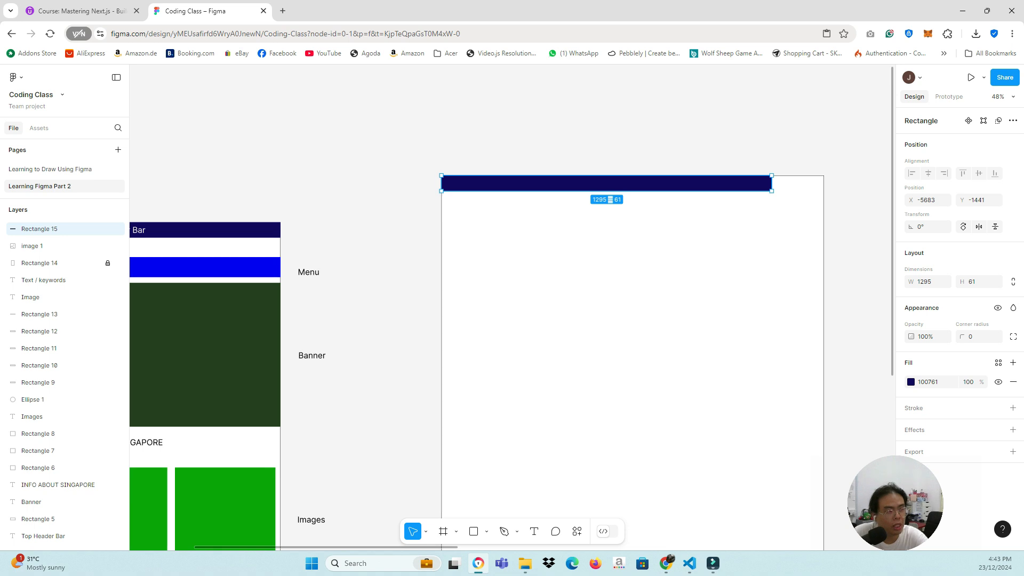
left_click_drag(772, 175, 824, 175)
left_click_drag(632, 191, 633, 198)
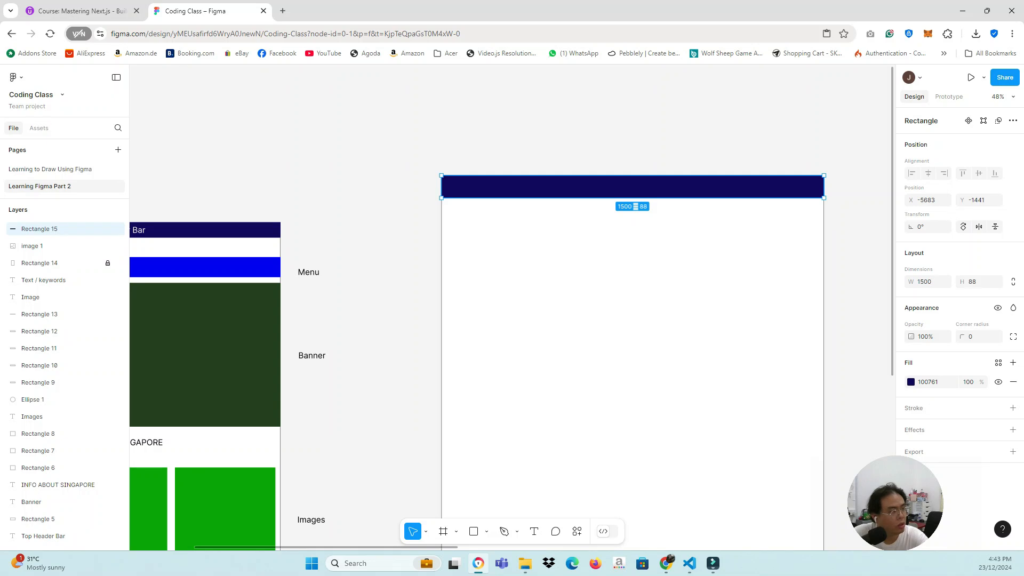
Step: Copy the e-mail and phone icons with their texts from the finished design's header on the Learning to Draw Using Figma page
left_click(51, 169)
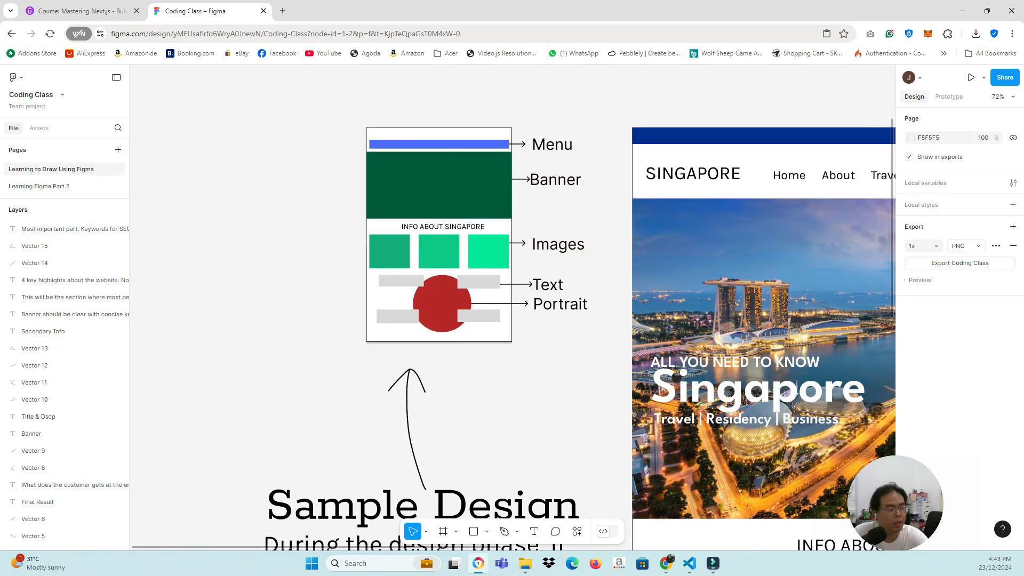
scroll(511, 307, "right", 9)
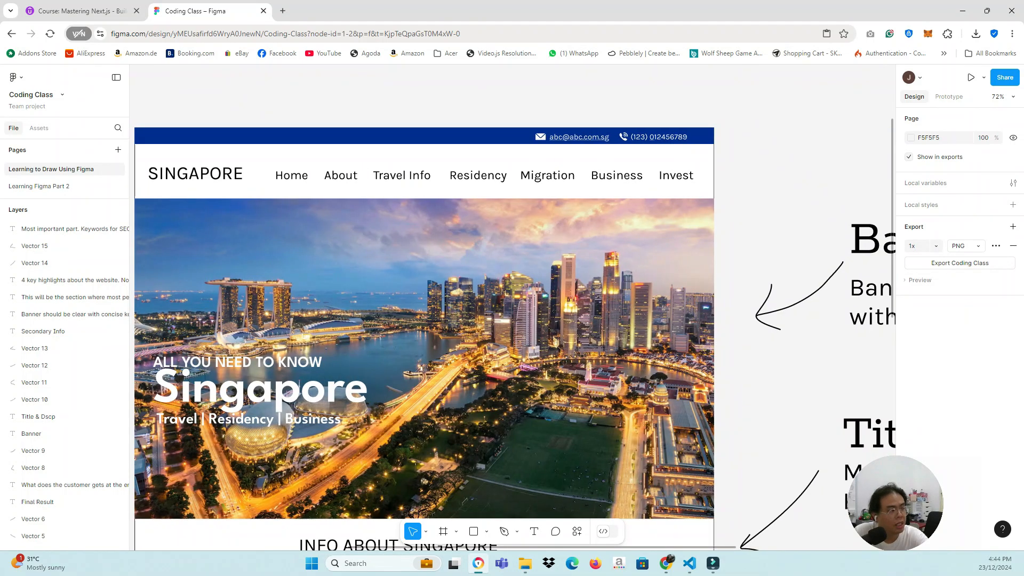
left_click_drag(534, 122, 669, 140)
right_click(668, 140)
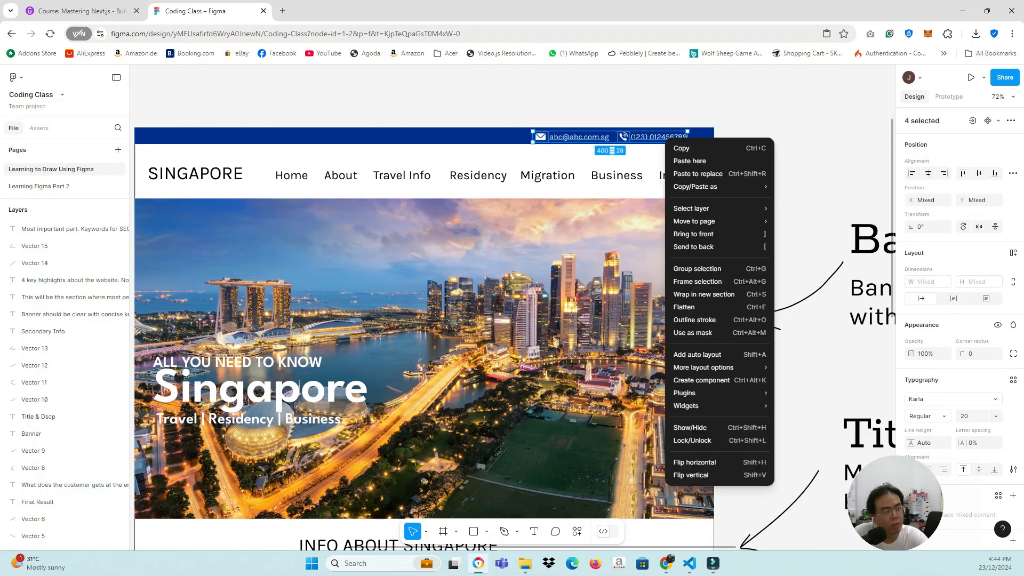
left_click(681, 148)
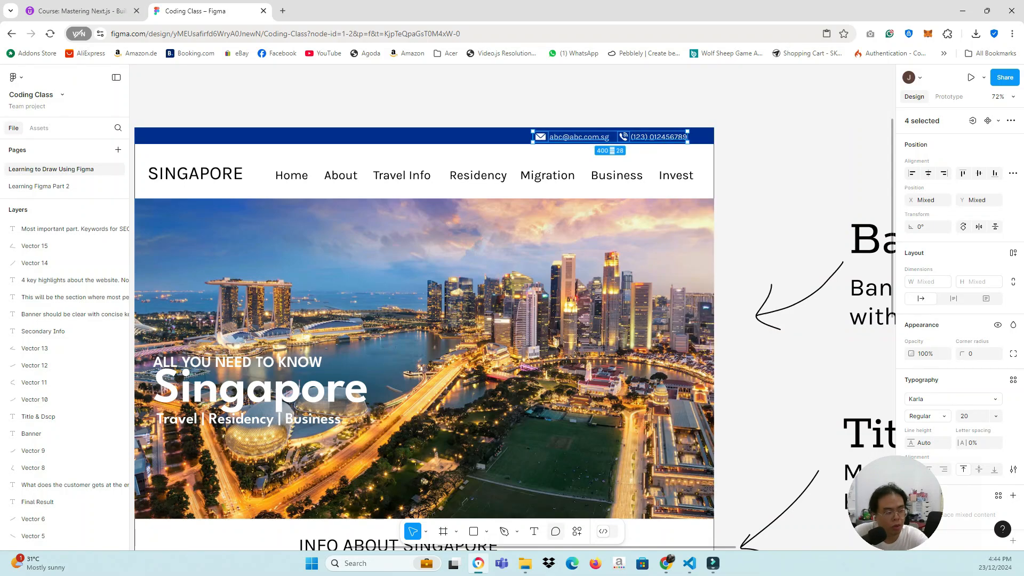
scroll(65, 315, "down", 8)
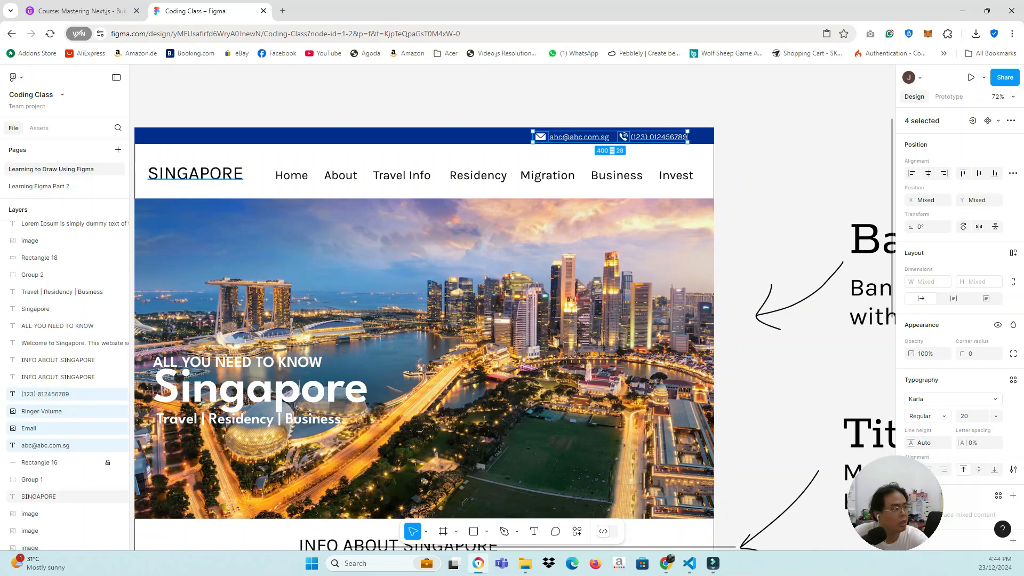
Step: Paste the copied contact items above the new header bar on the Learning Figma Part 2 page
left_click(40, 187)
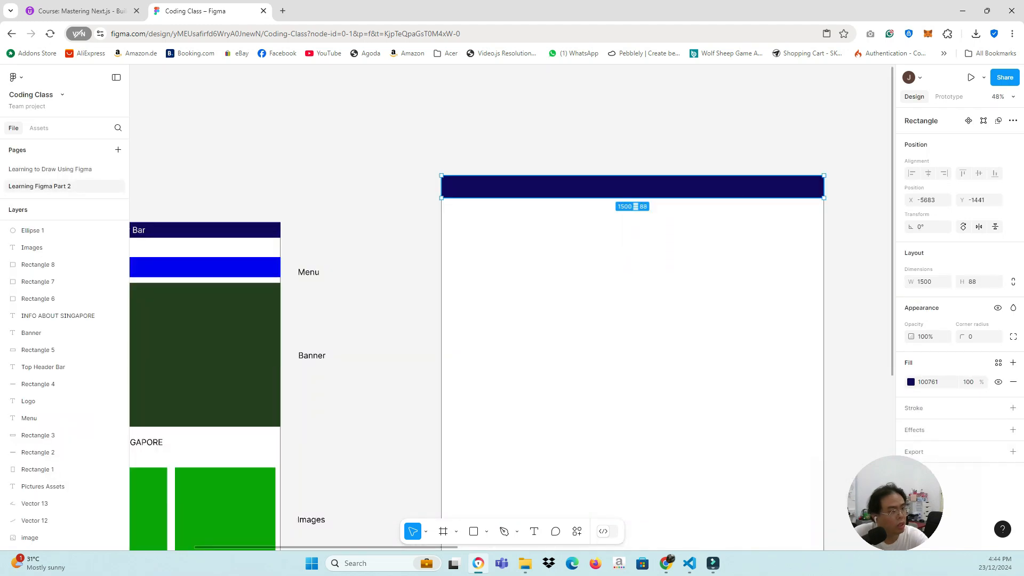
right_click(628, 128)
left_click(654, 137)
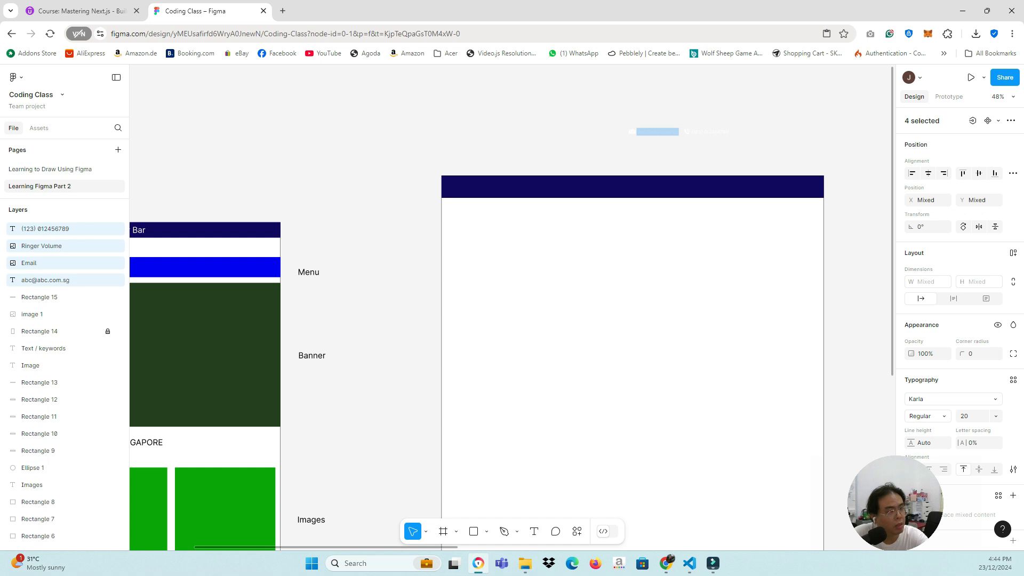
left_click_drag(657, 131, 666, 140)
left_click(673, 160)
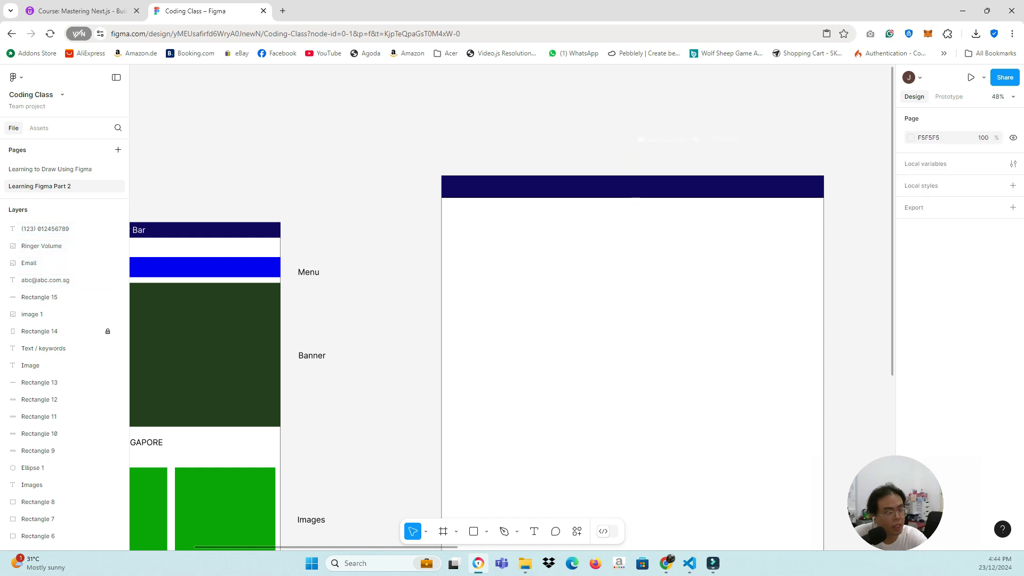
Step: Move the four contact items together into the right part of the dark blue header bar
left_click_drag(603, 118, 777, 161)
left_click_drag(717, 140, 763, 187)
scroll(698, 188, "up", 3)
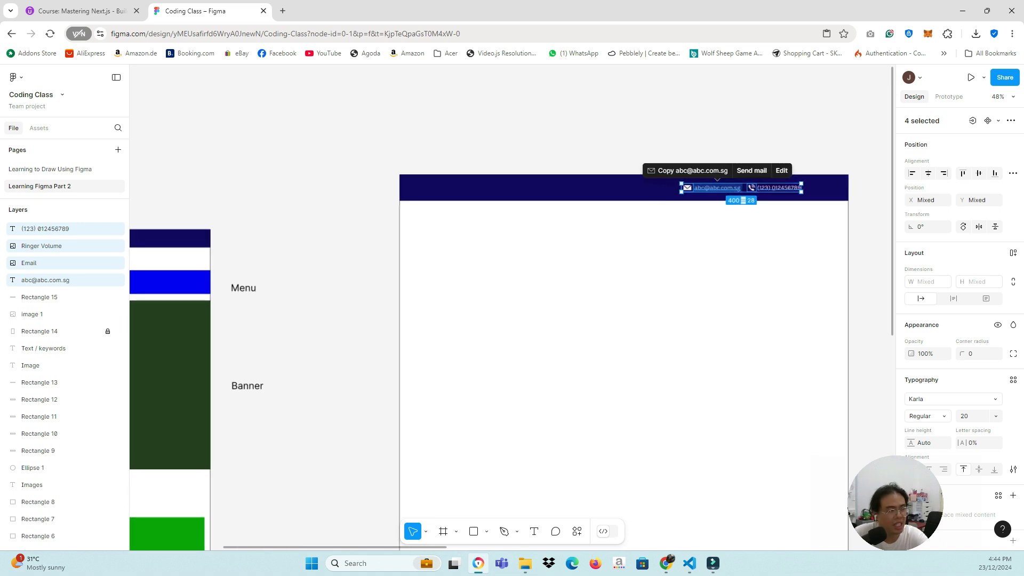
key("Escape")
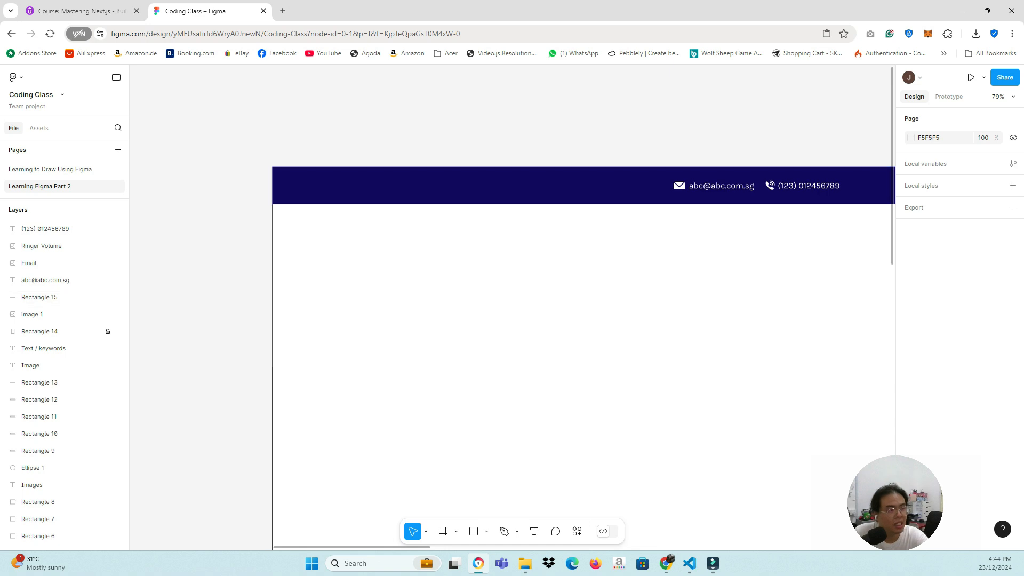
left_click(769, 185)
left_click_drag(657, 150, 844, 194)
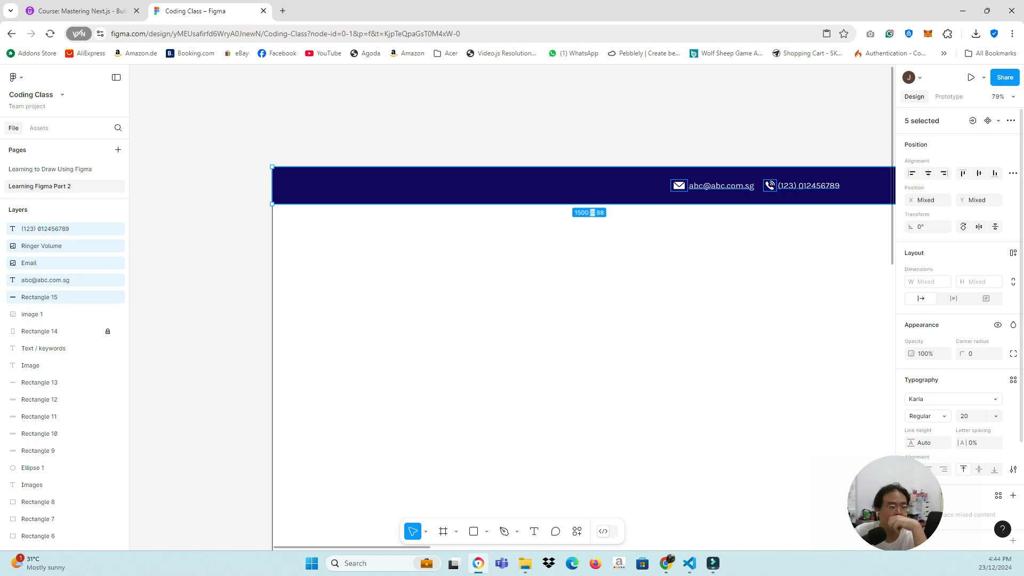
left_click(589, 256)
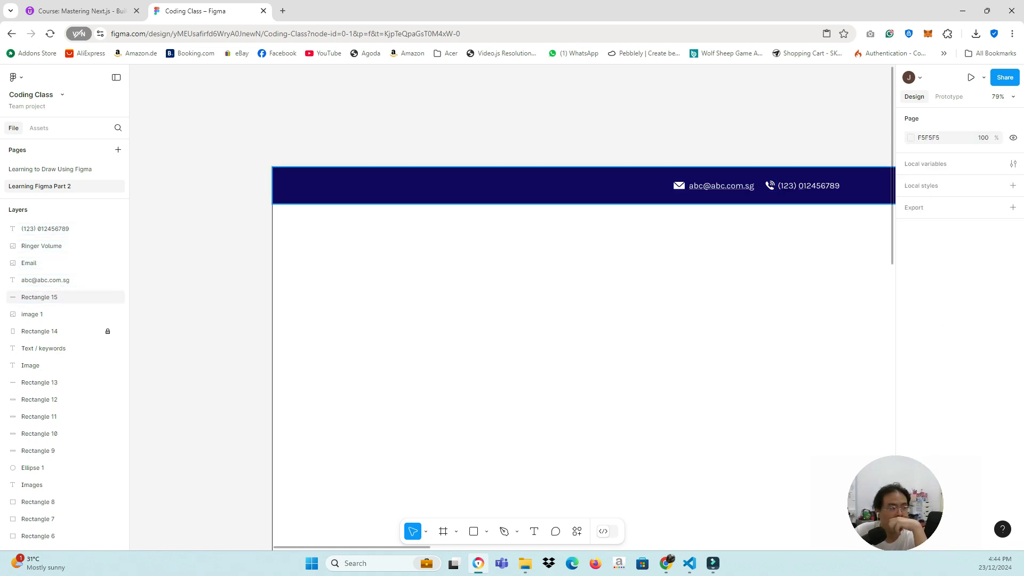
Step: Lock the dark blue header bar rectangle so it stays fixed behind the contact items
left_click(589, 185)
right_click(532, 187)
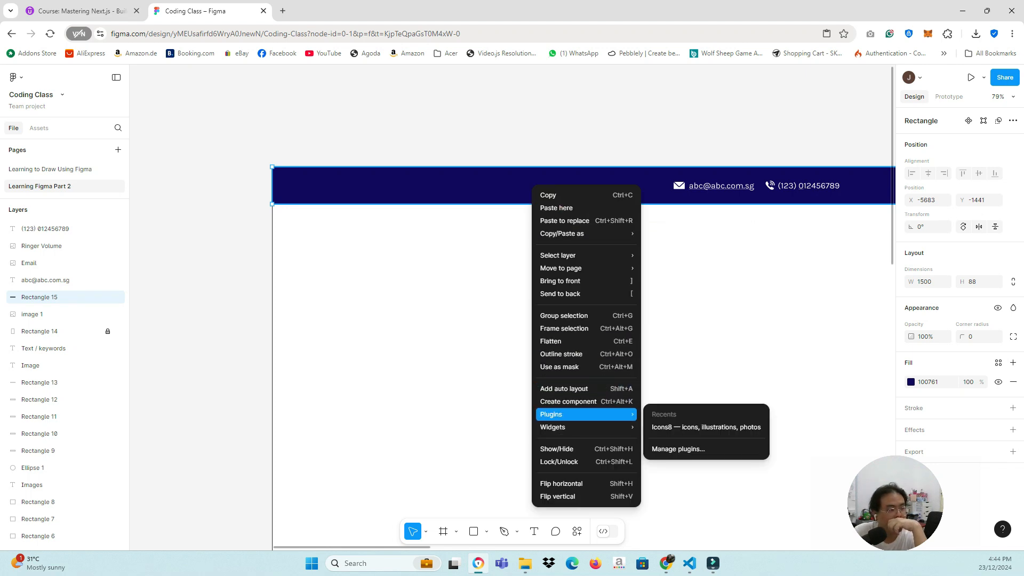
left_click(559, 461)
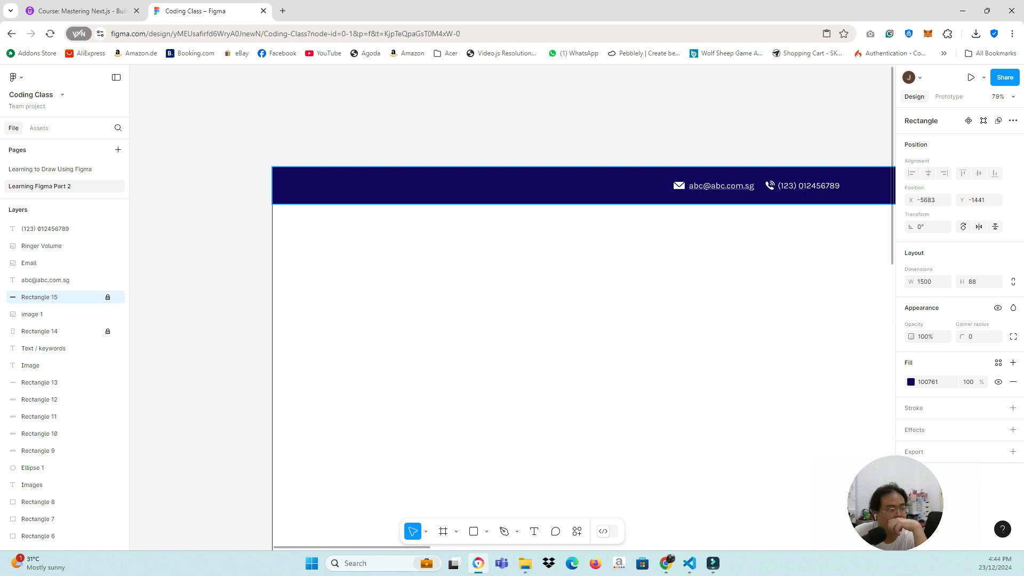
Step: Set the font size of the e-mail and phone texts in the header bar to 24
scroll(512, 320, "right", 4)
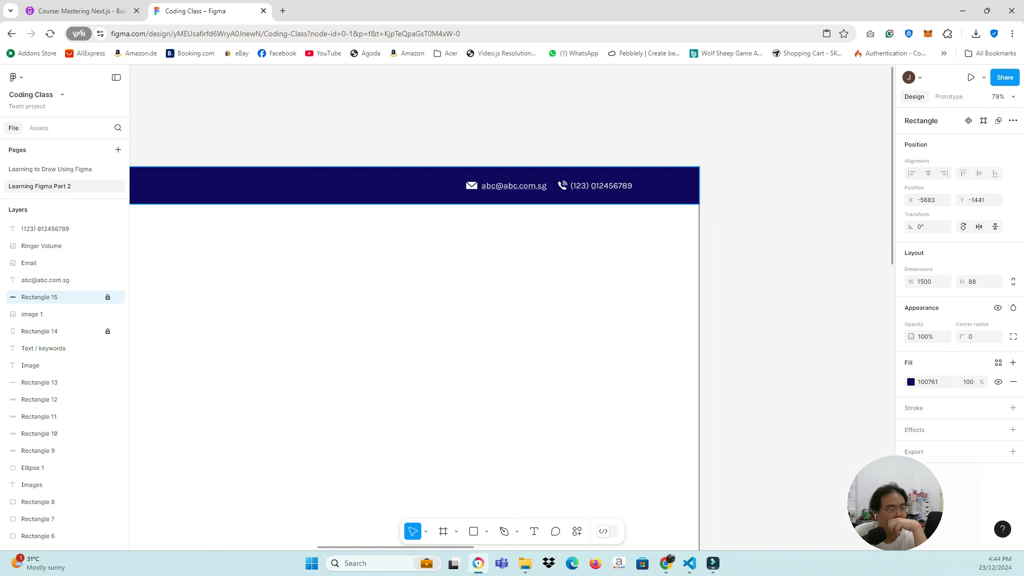
left_click_drag(461, 142, 650, 213)
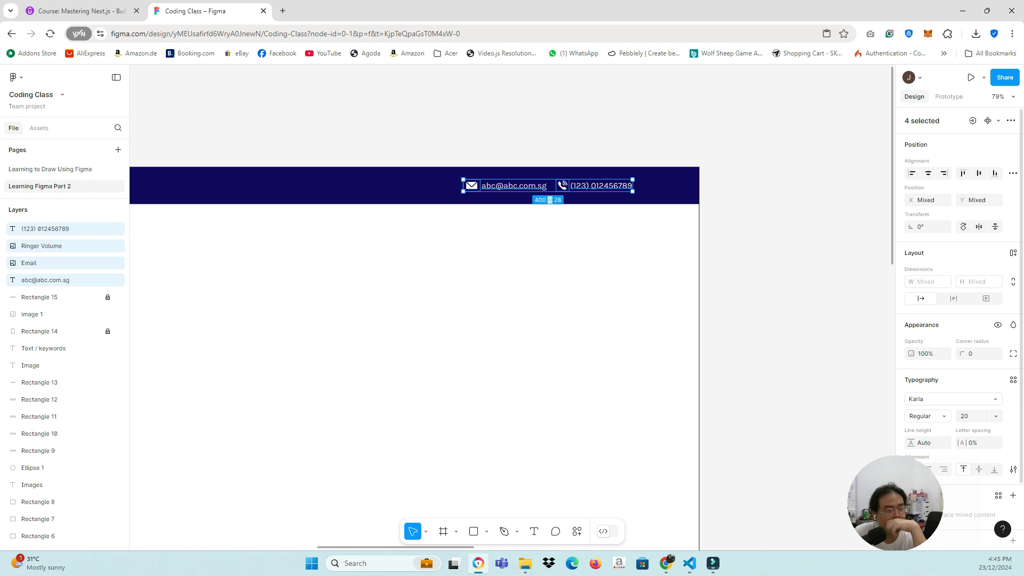
left_click(995, 416)
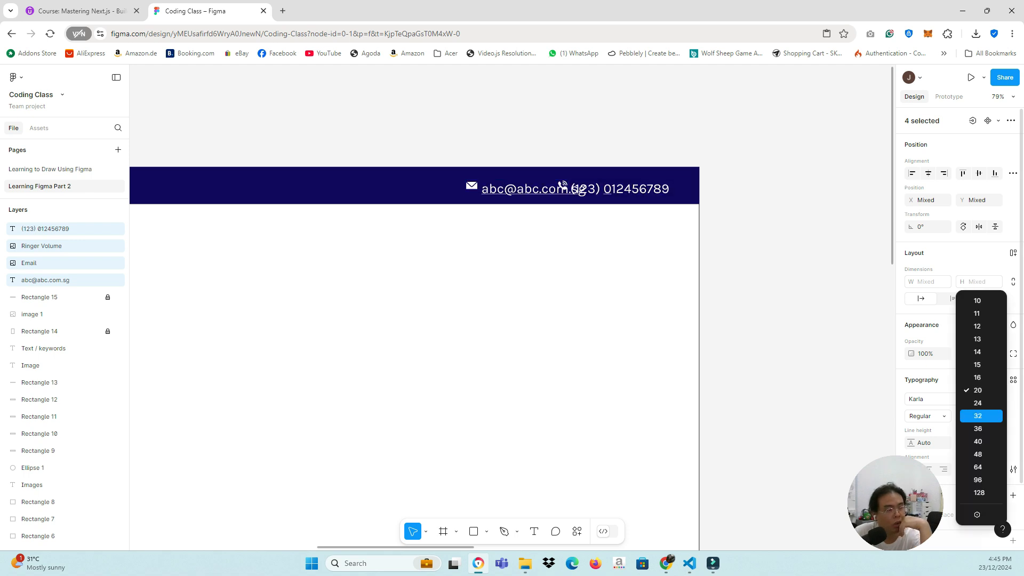
left_click(979, 403)
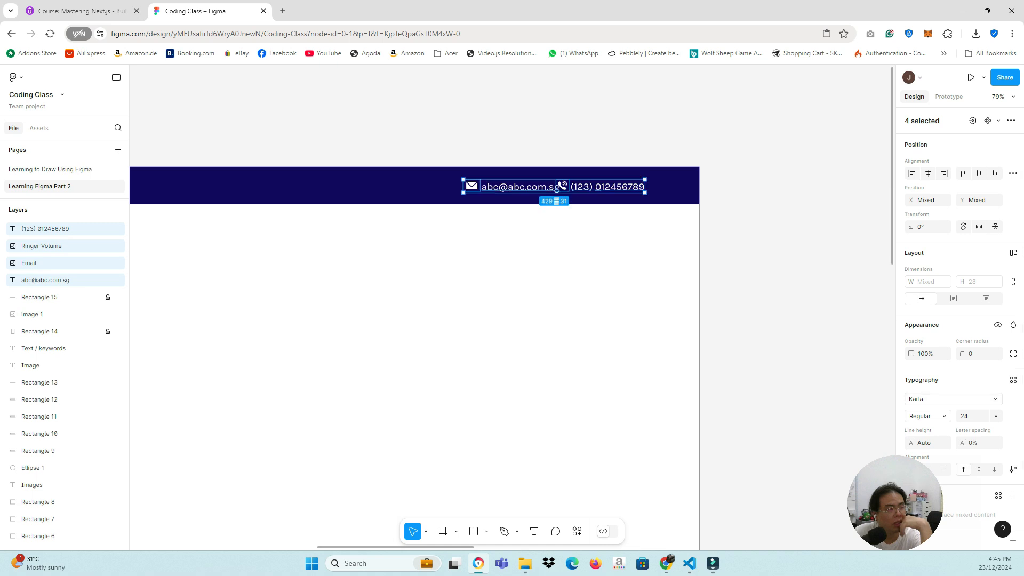
key("Escape")
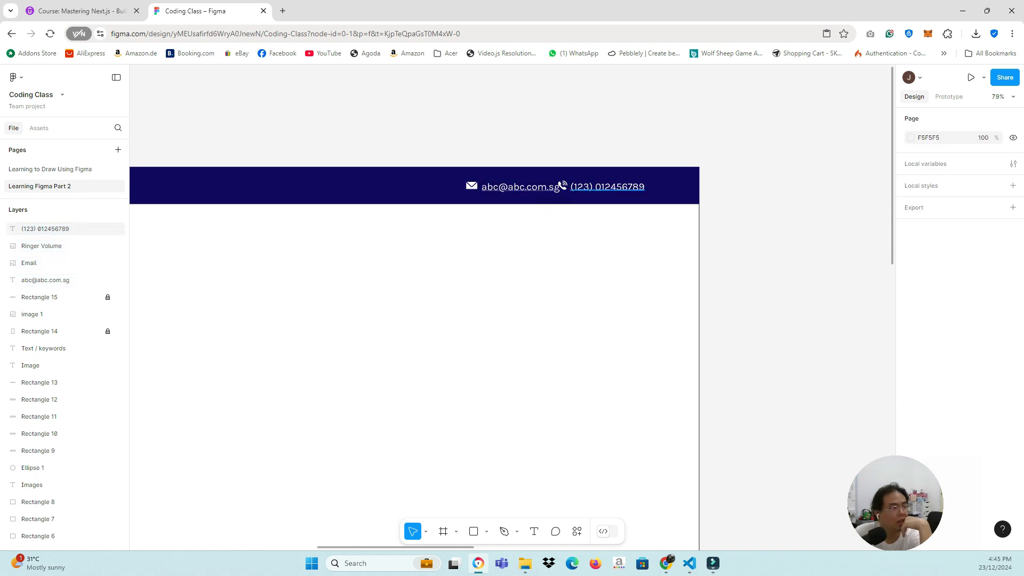
Step: Move the phone number and its icon further right in the header bar, clear of the e-mail text
left_click_drag(607, 187, 629, 190)
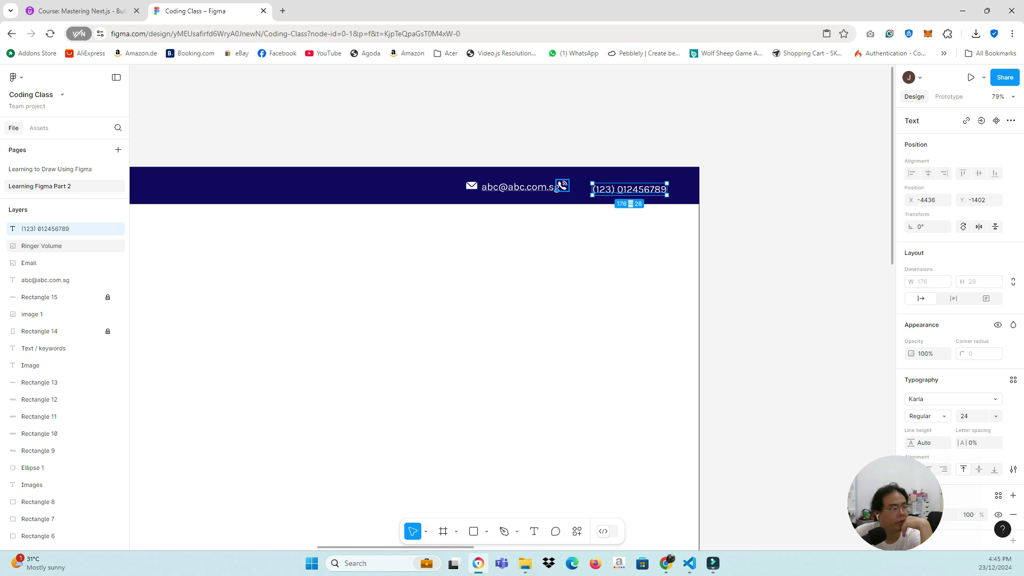
left_click_drag(562, 186, 586, 186)
left_click(611, 223)
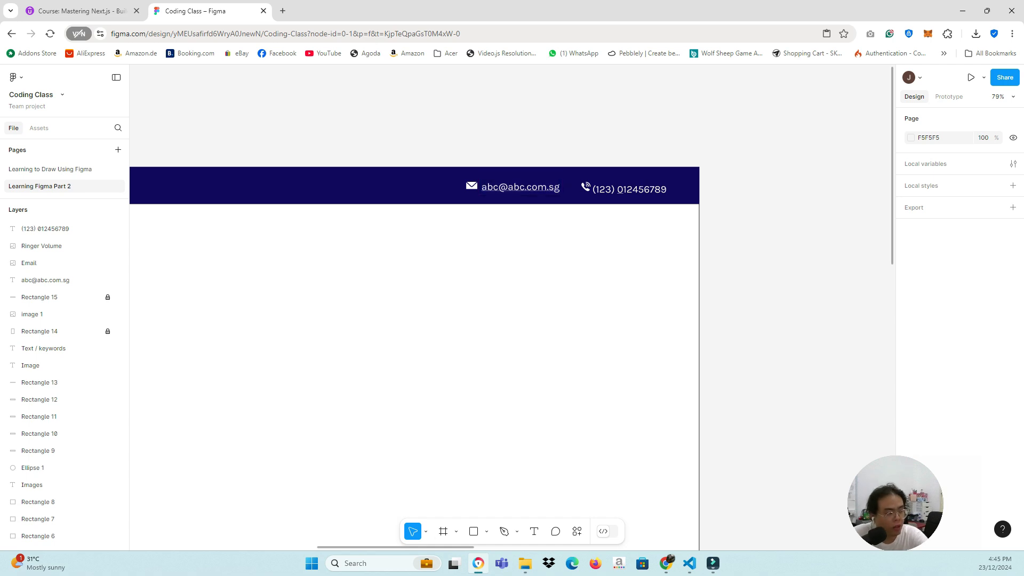
Step: Group the two contact icons and their texts in the header bar into a single group
scroll(512, 358, "left", 4)
scroll(512, 358, "right", 3)
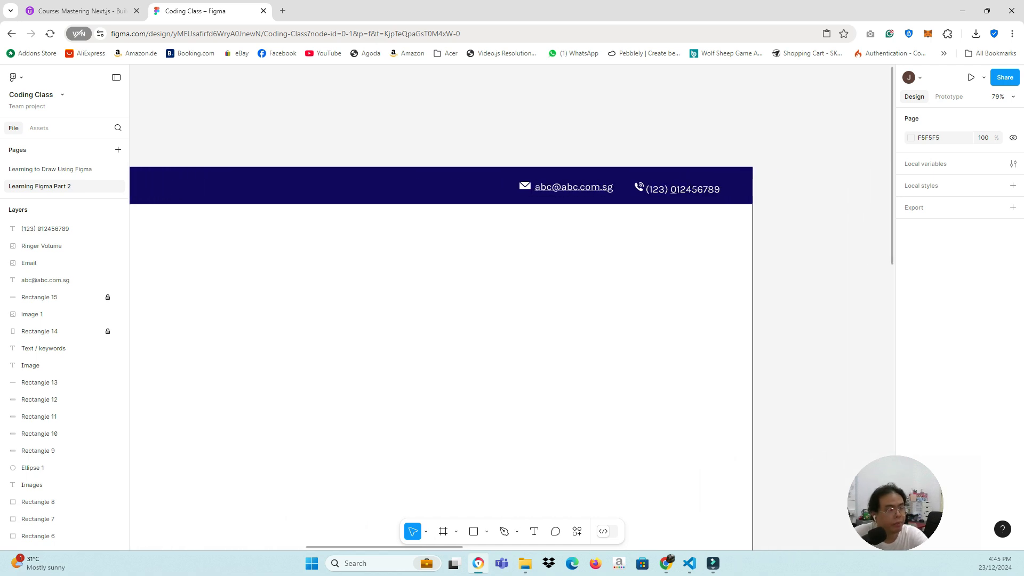
left_click_drag(505, 114, 728, 231)
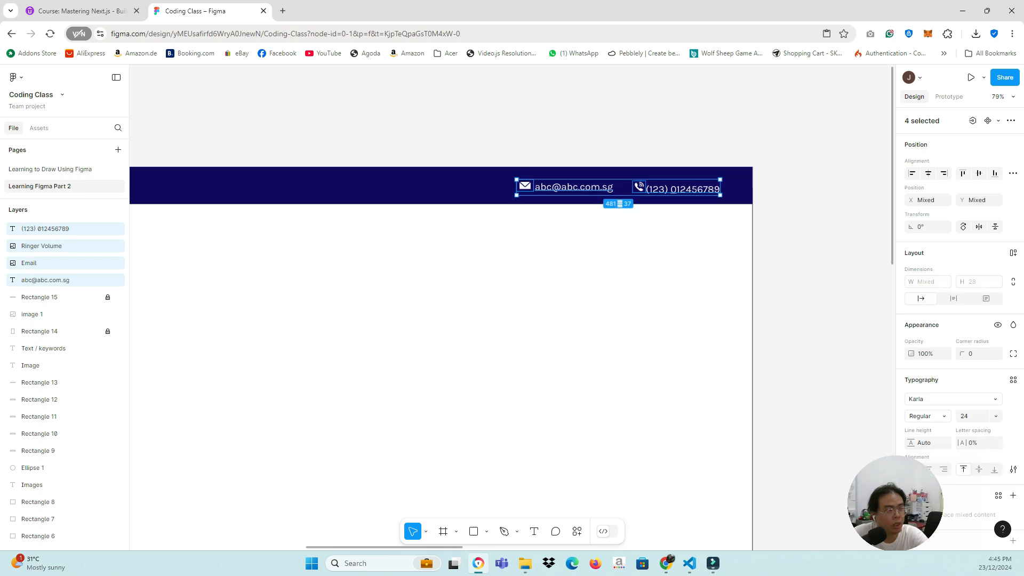
right_click(704, 167)
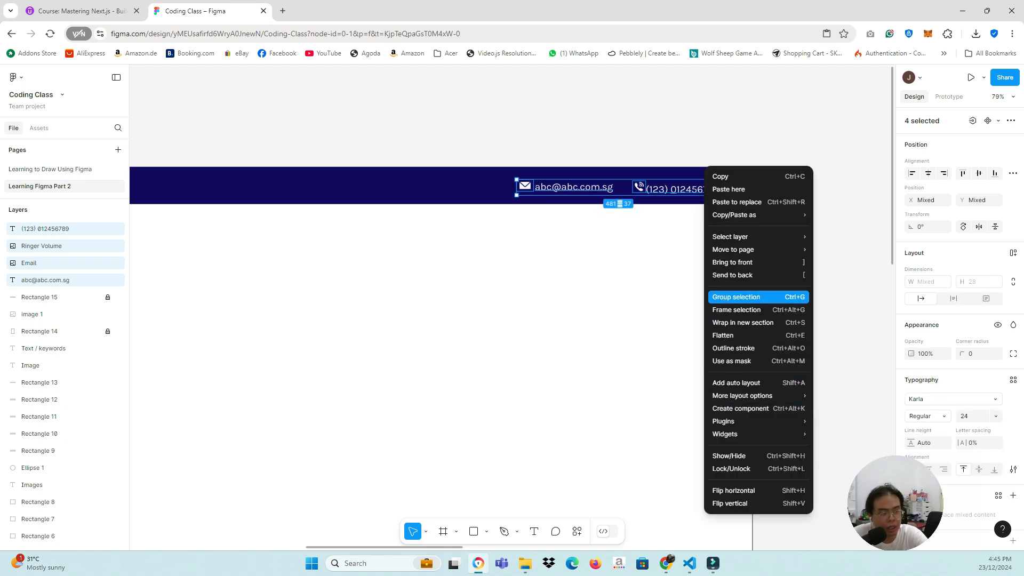
left_click(736, 297)
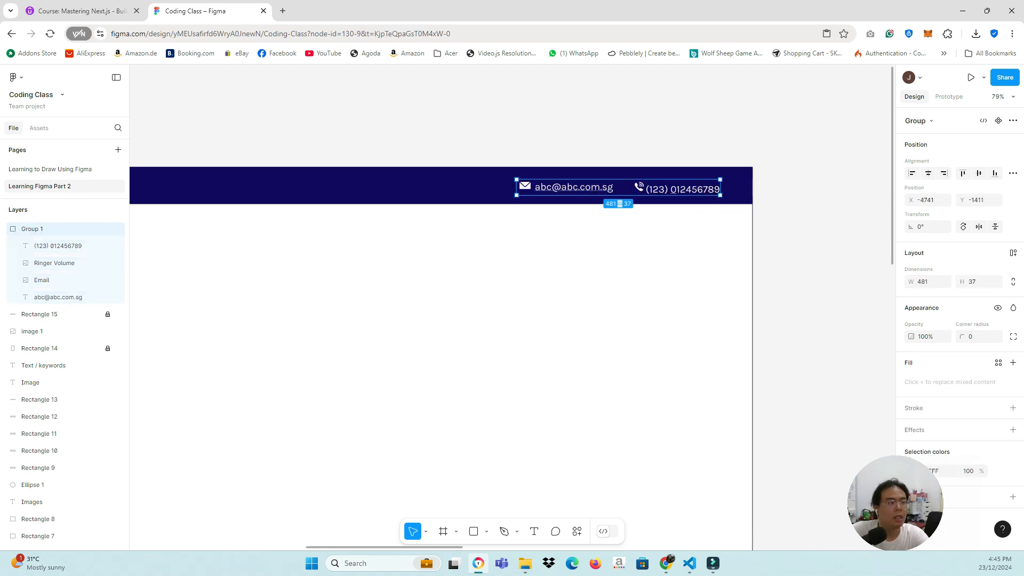
key("Escape")
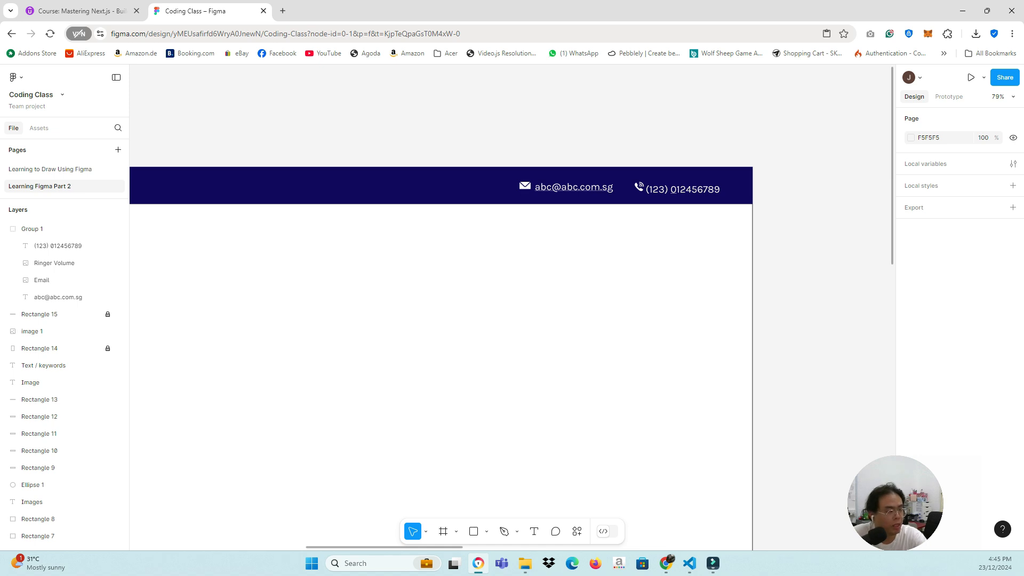
Step: Check the finished design's navigation menu, and add a "Home" text below the header bar on the Learning Figma Part 2 page
scroll(464, 357, "left", 2)
scroll(511, 357, "left", 3)
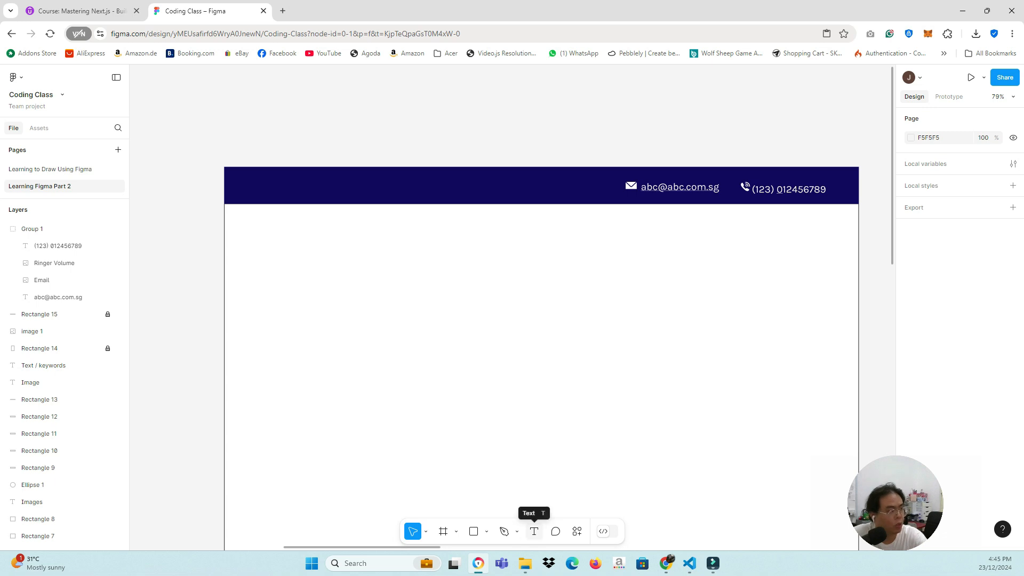
key("Page_Up")
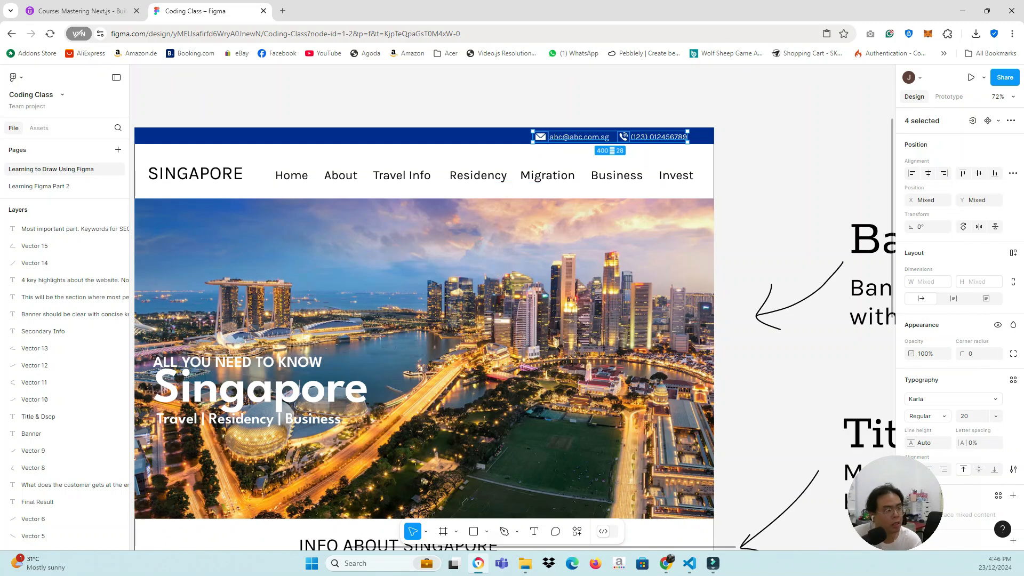
left_click(39, 186)
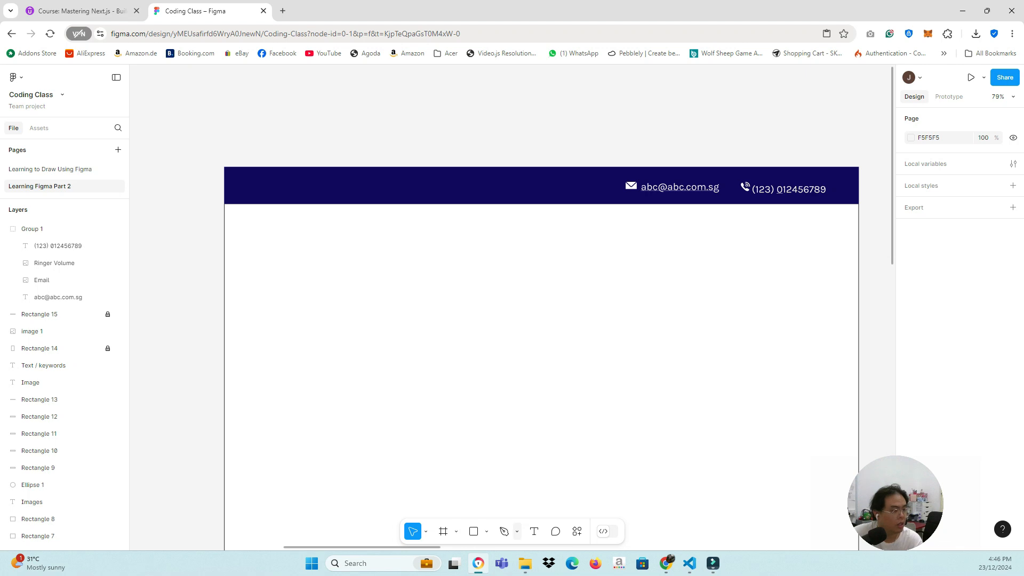
left_click(534, 531)
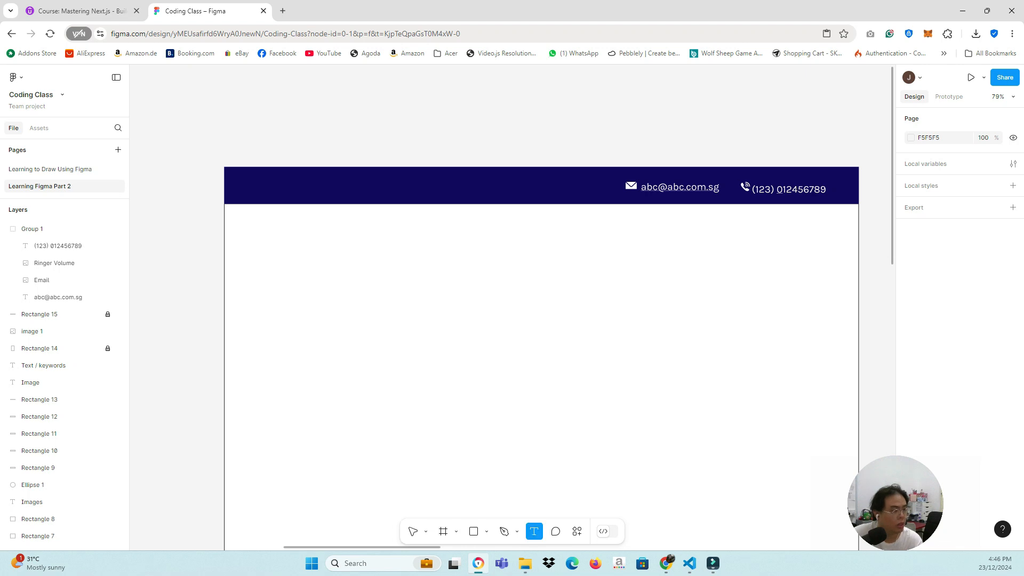
left_click(405, 238)
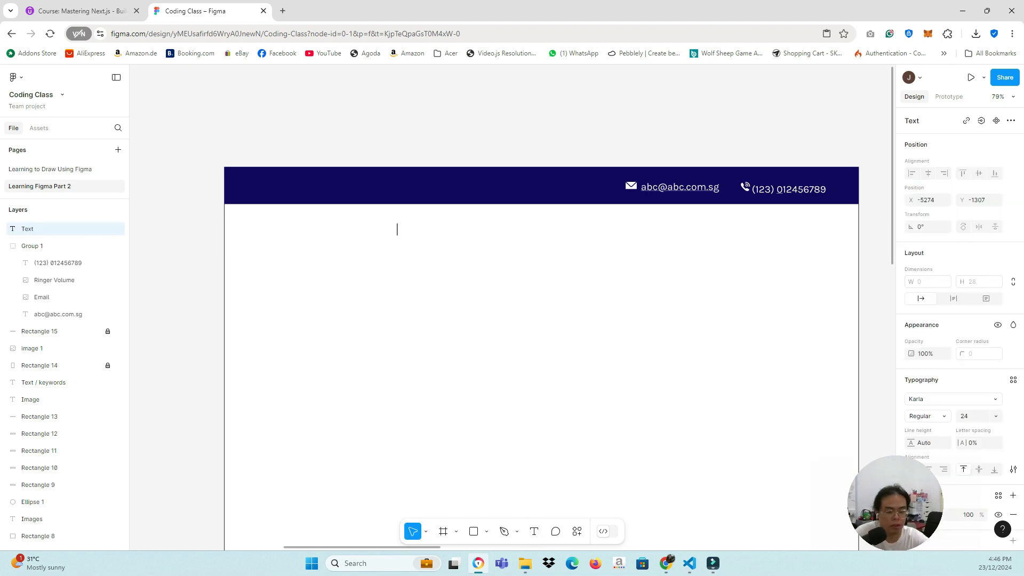
type("Home")
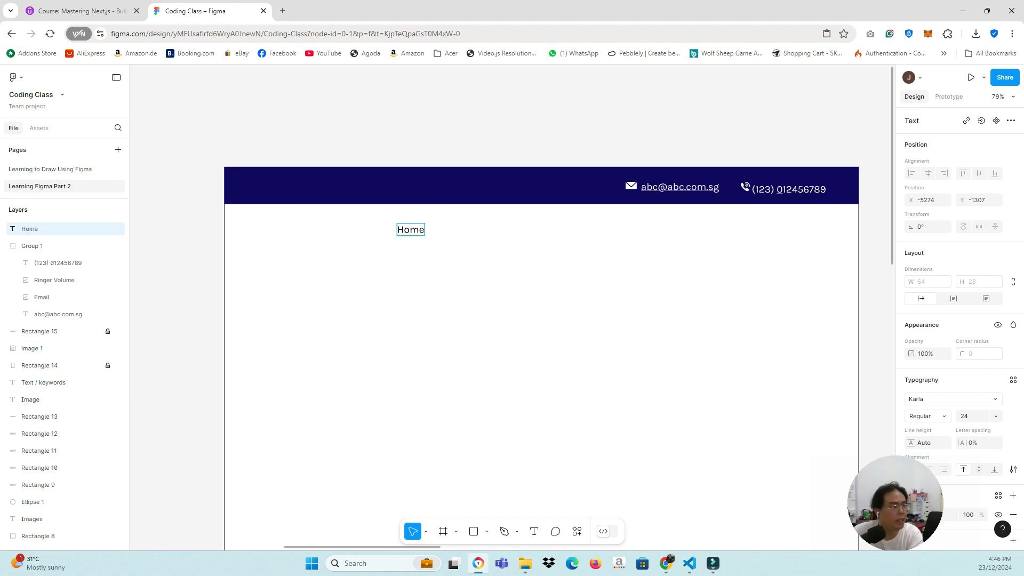
key("Escape")
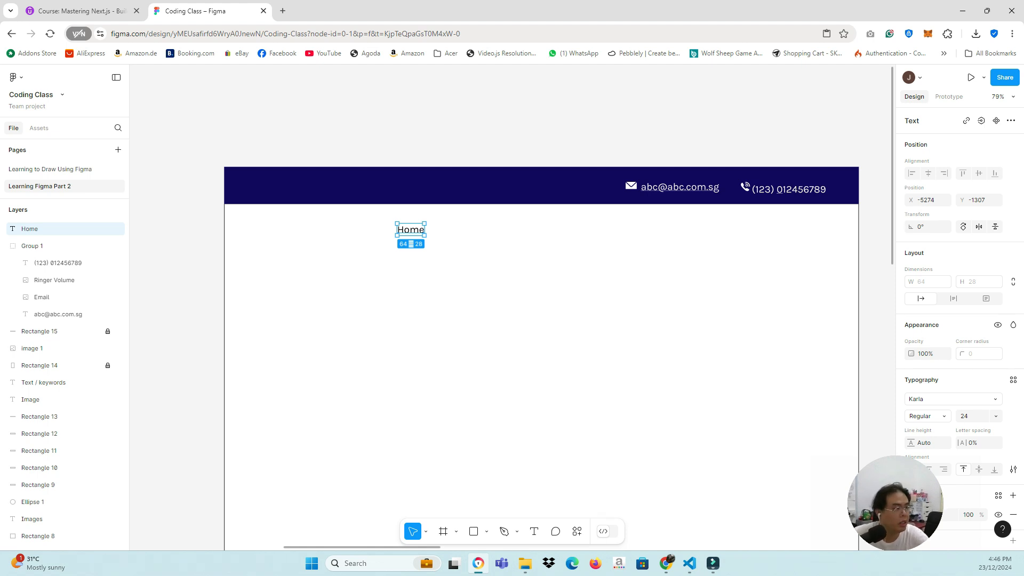
left_click(411, 272)
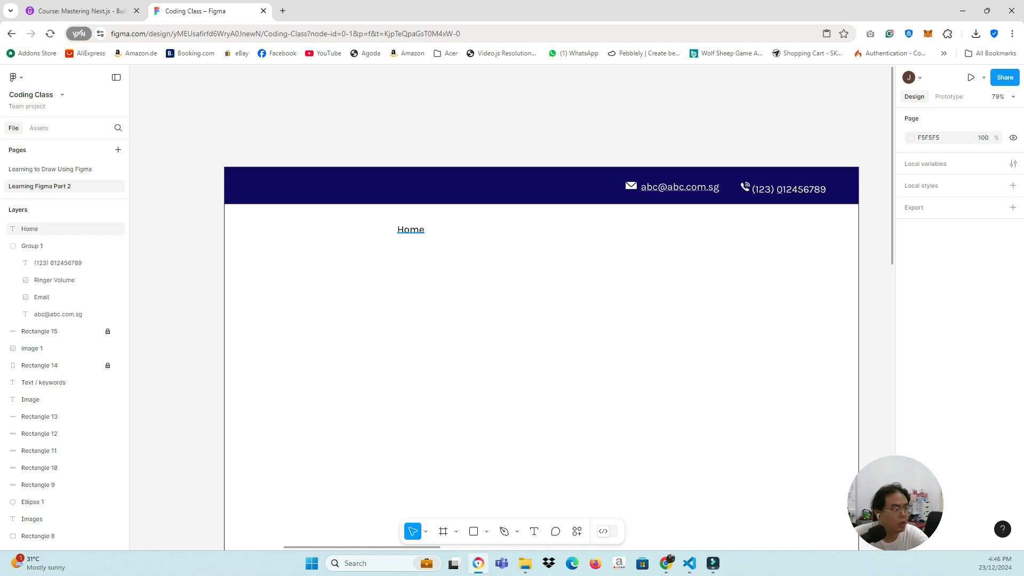
Step: Copy the "Home" menu text and paste a duplicate to its right below the header bar
left_click(411, 230)
right_click(407, 230)
left_click(425, 202)
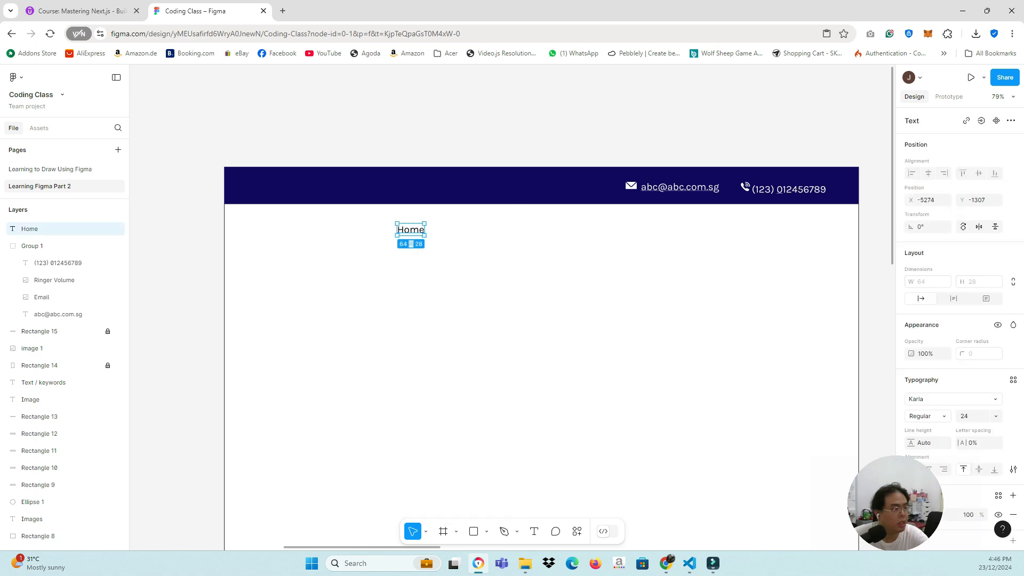
right_click(466, 205)
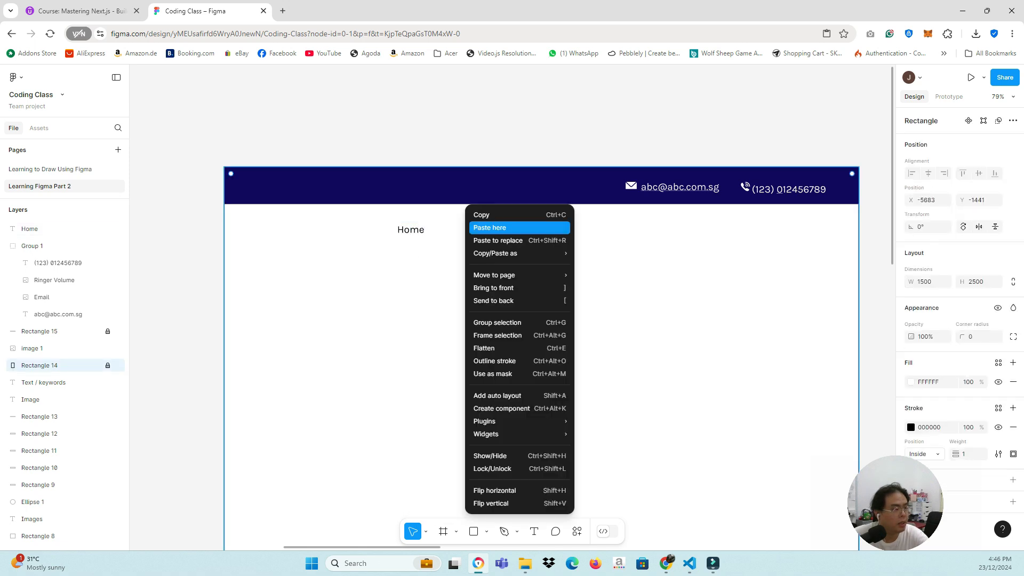
left_click(489, 228)
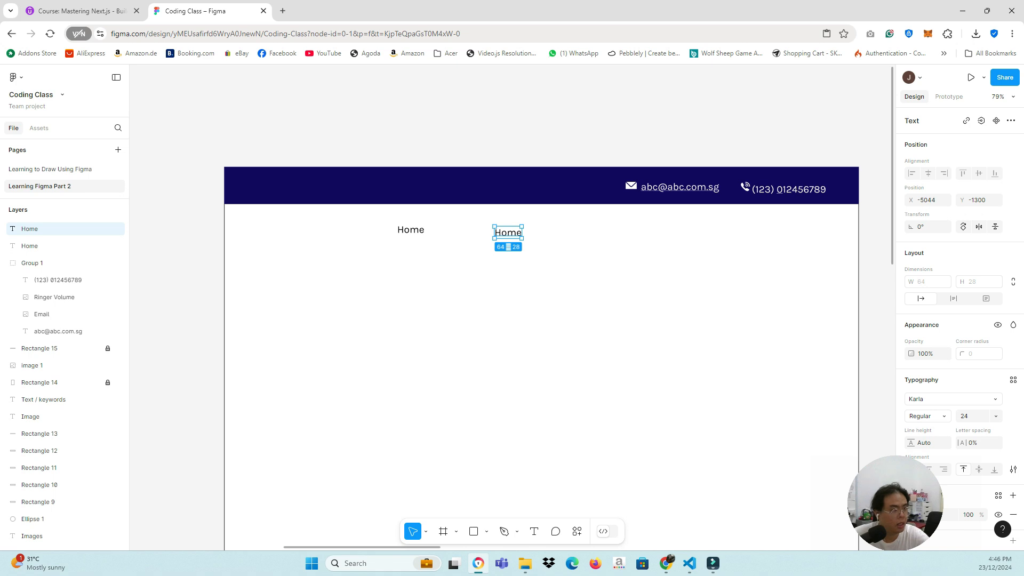
Step: Change the pasted menu text to "About" and place it close beside "Home" on the same line
key("Return")
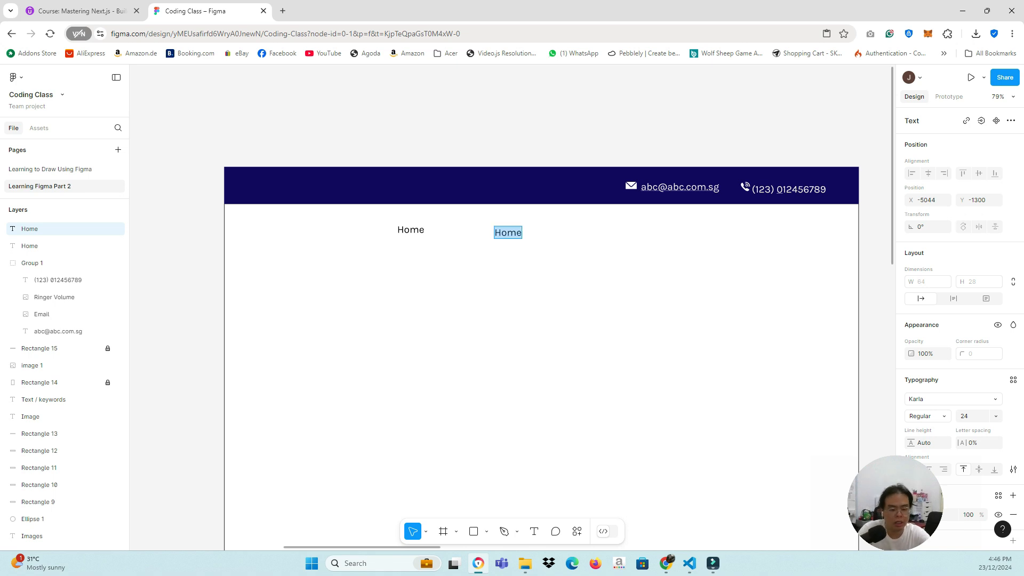
type("A")
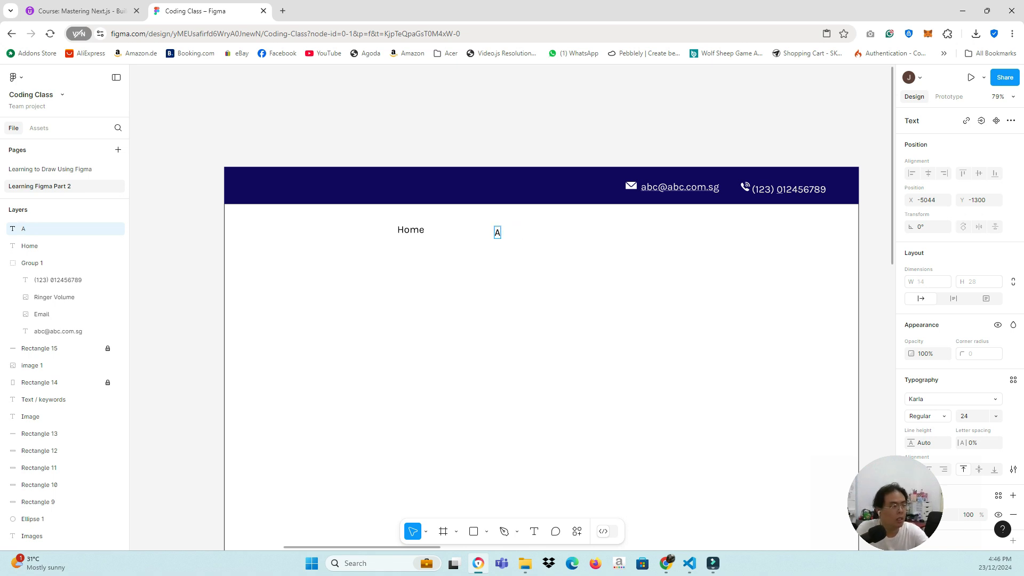
type("bout")
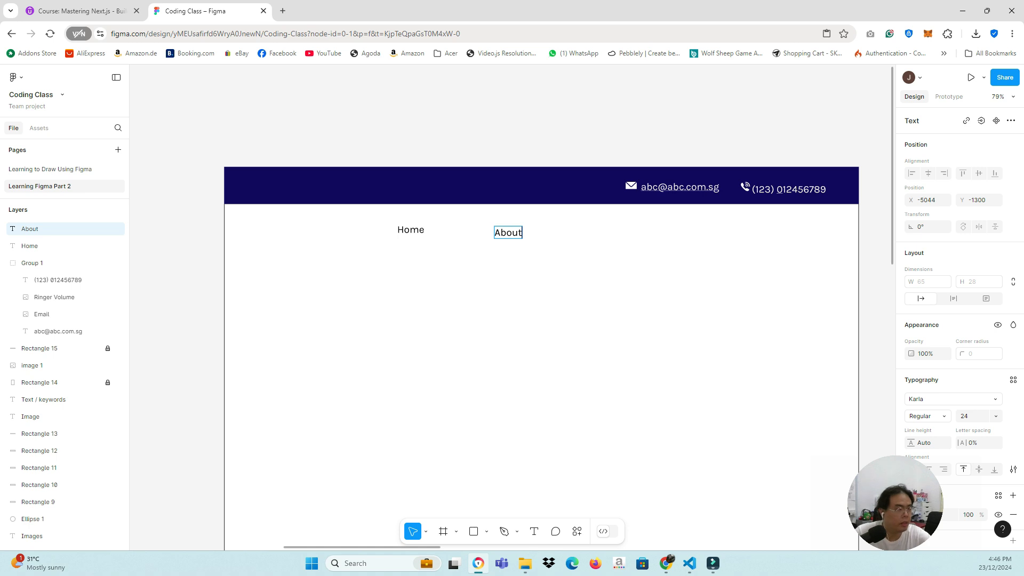
key("Escape")
left_click_drag(507, 232, 449, 229)
Step: Paste another copy of the "Home" text to the right of "About" and change it to "Residency"
left_click(484, 232)
right_click(485, 231)
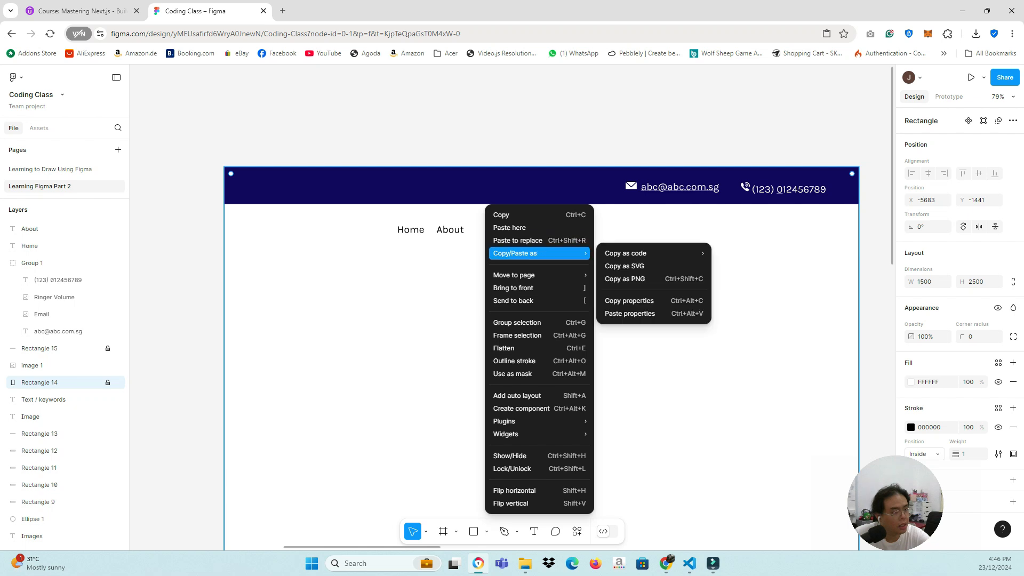
left_click(510, 228)
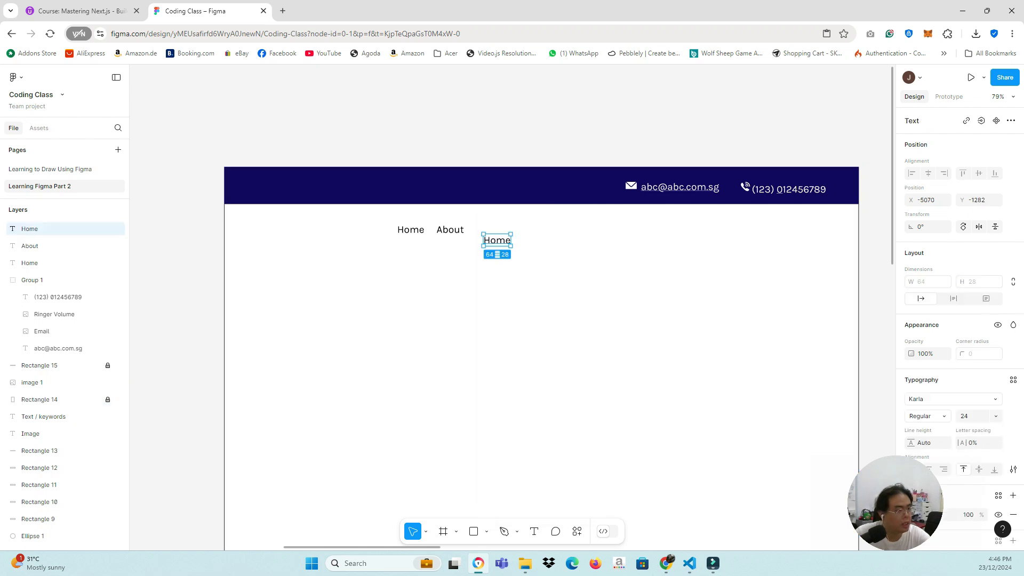
key("Return")
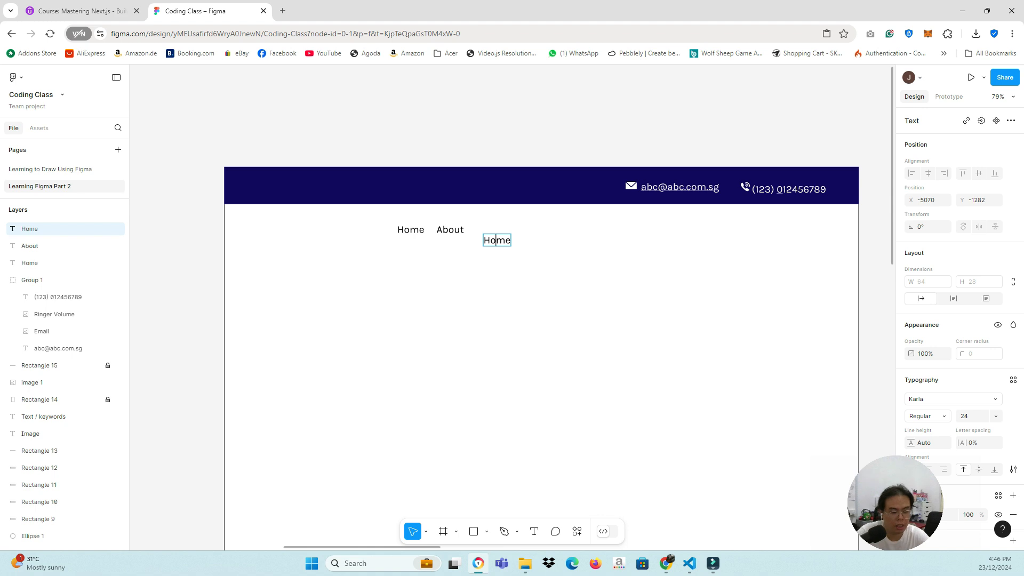
type("Resid")
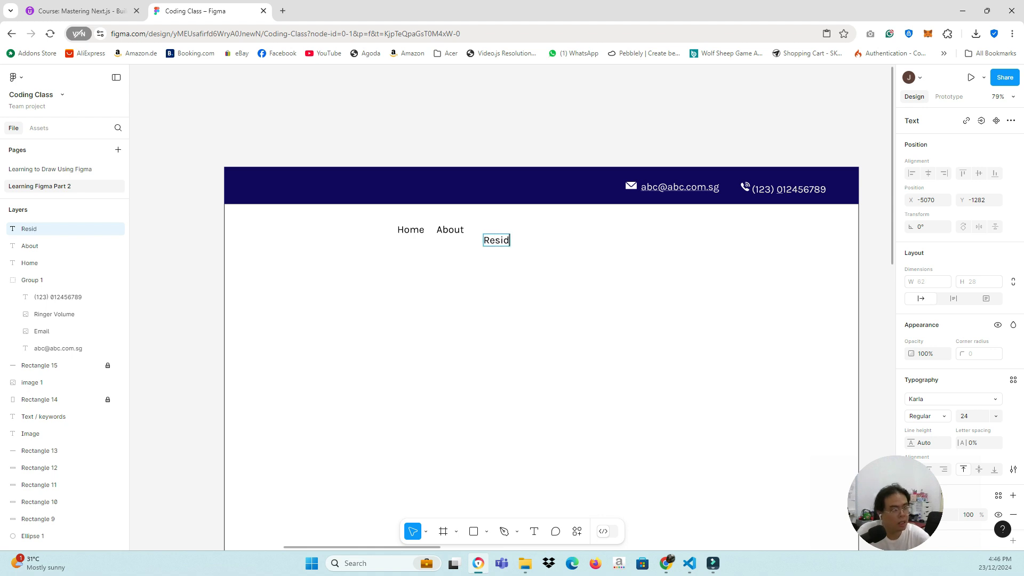
type("ency")
key("Escape")
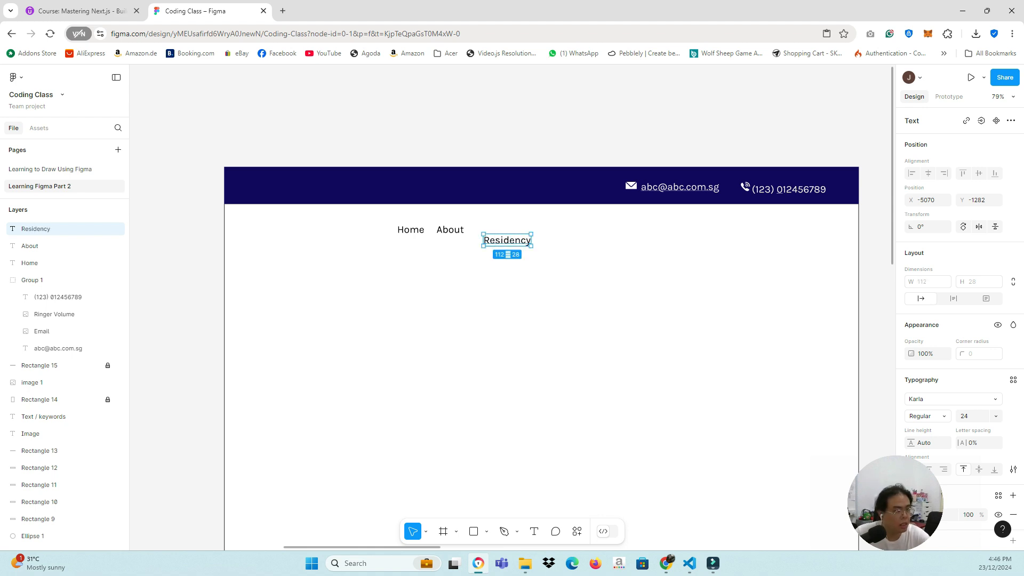
Step: Move the "Residency" text into line with "Home" and "About", evenly spaced after "About"
key("Escape")
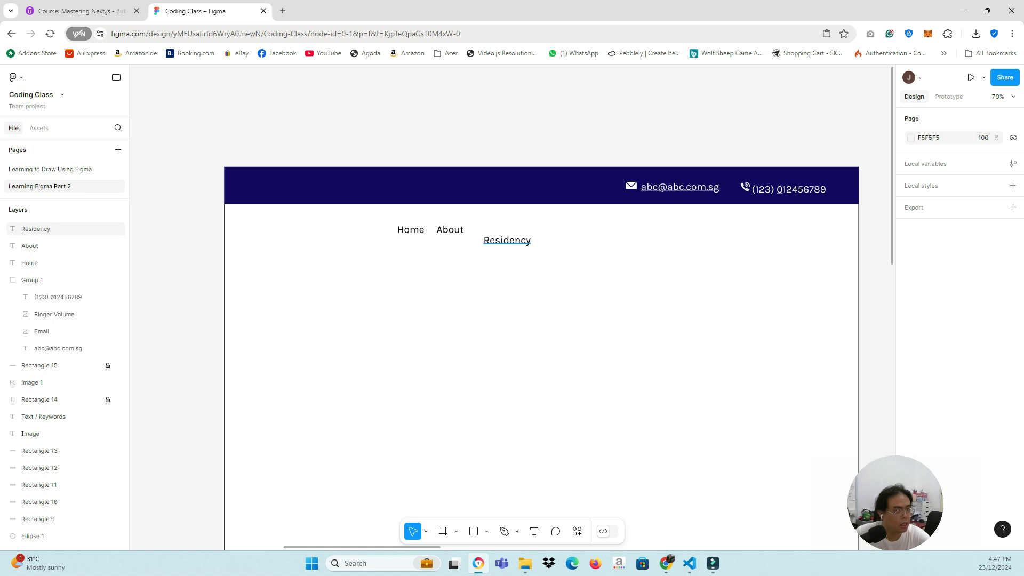
left_click_drag(507, 241, 500, 229)
key("Escape")
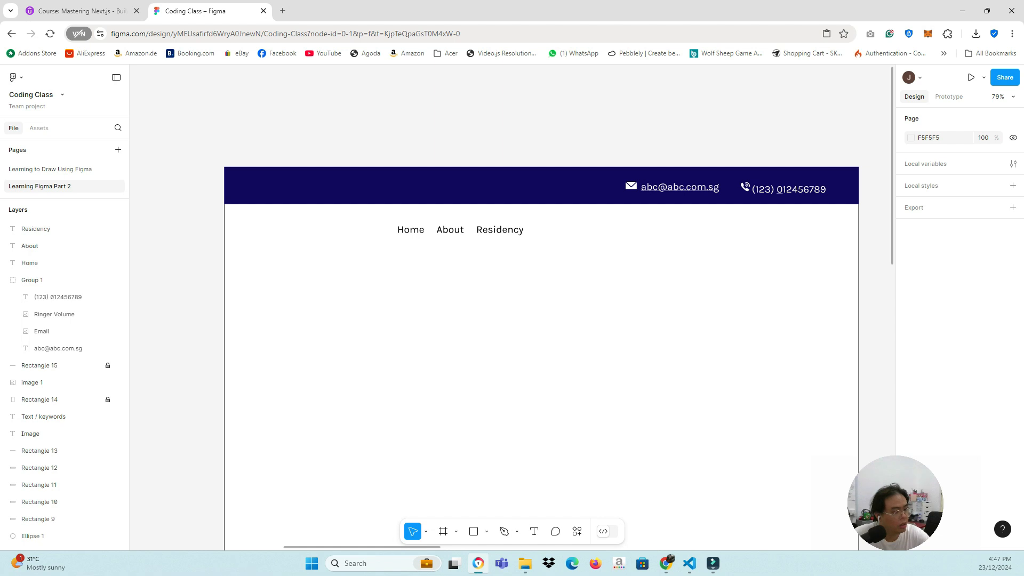
Step: Paste another copy of the "Home" text to the right of "Residency" and change it to "Travel Info"
right_click(510, 204)
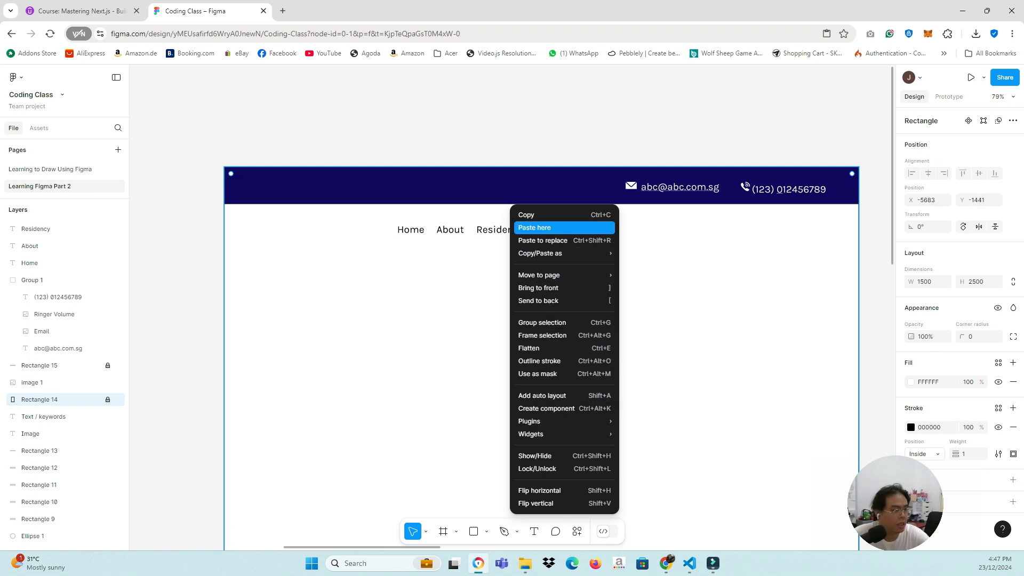
left_click(534, 227)
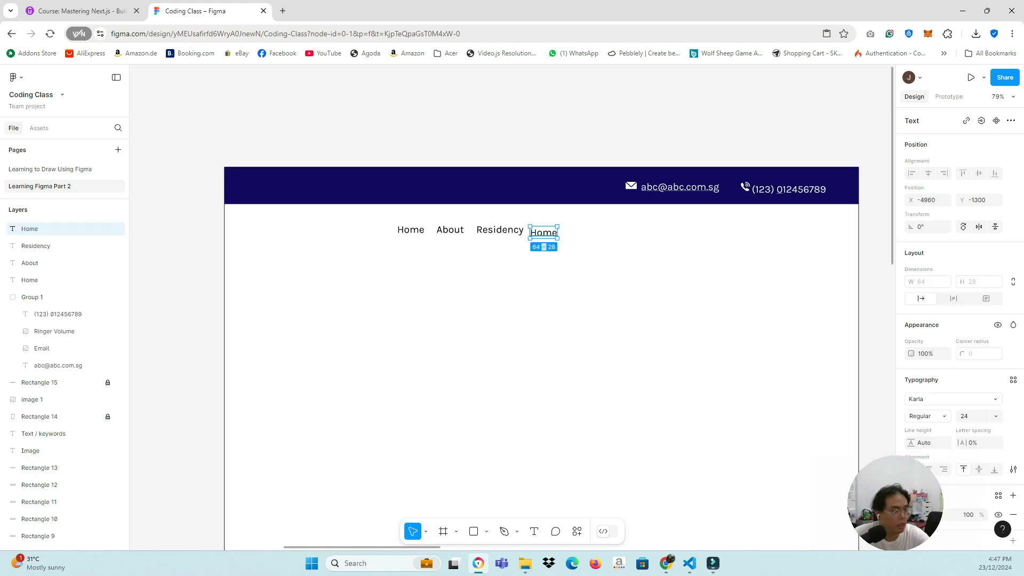
double_click(543, 232)
left_click(542, 232)
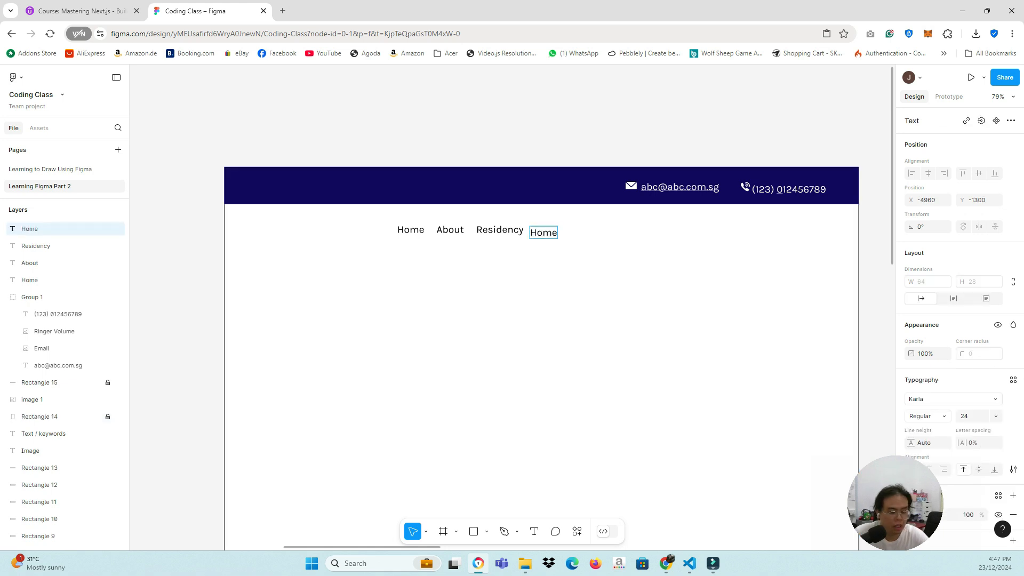
key("ctrl+a")
type("Tra")
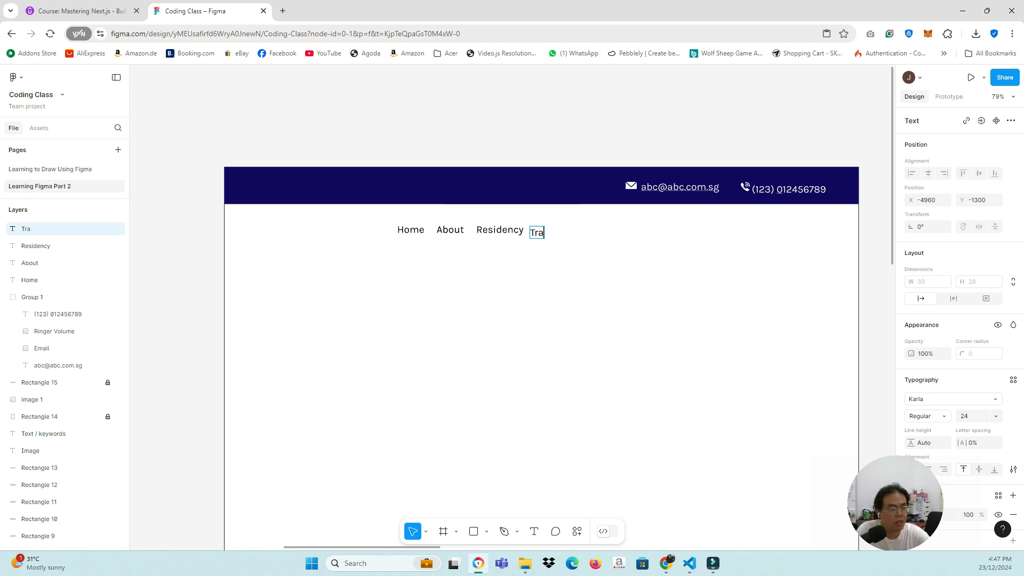
type("vel Inc")
key("BackSpace")
type("fo")
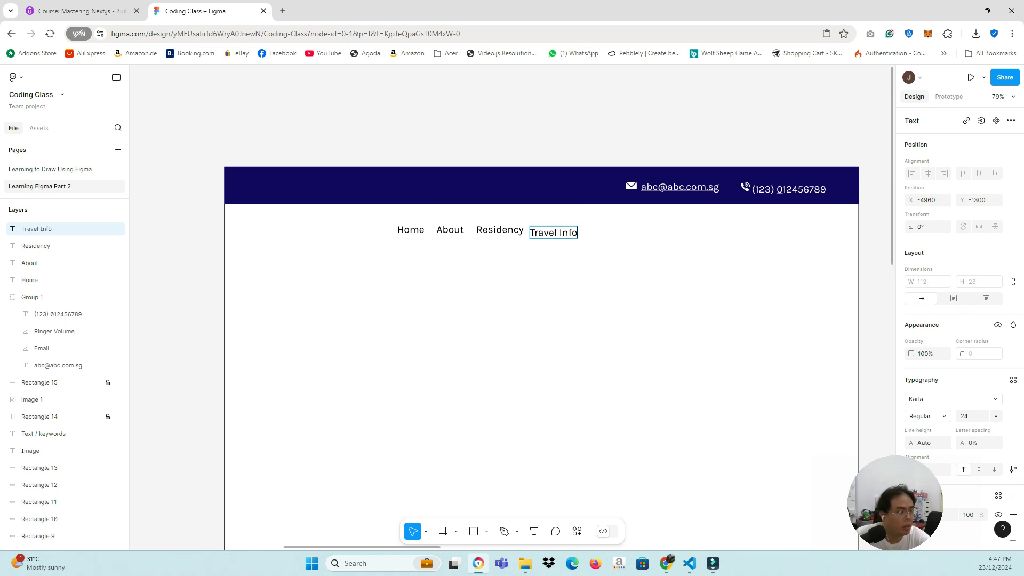
key("Escape")
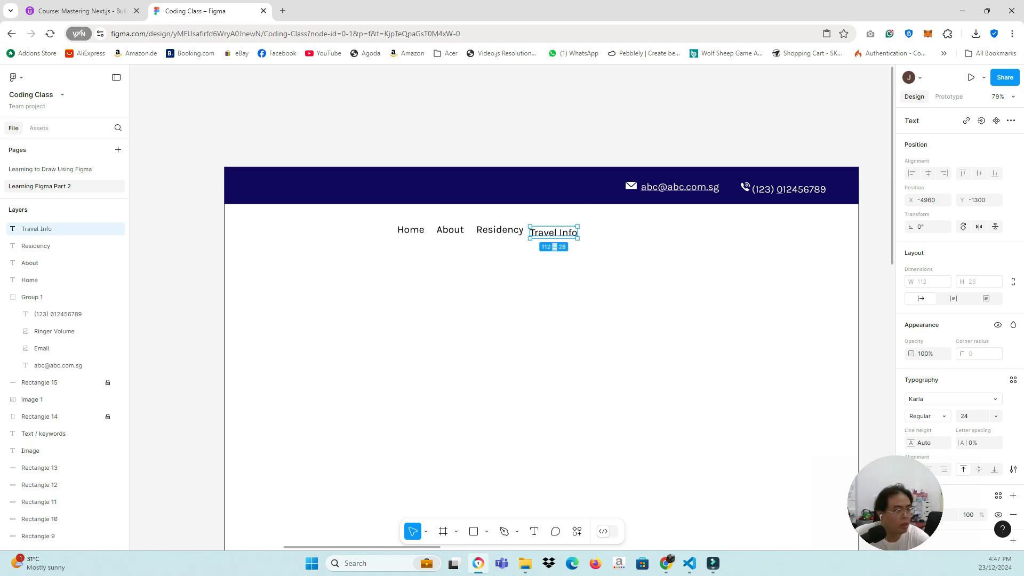
Step: Nudge the "Travel Info" text vertically into line with "Home", "About" and "Residency"
key("Up")
key("Up")
key("Up")
key("Up")
key("Up")
key("Up")
key("Up")
key("Up")
key("Up")
key("Up")
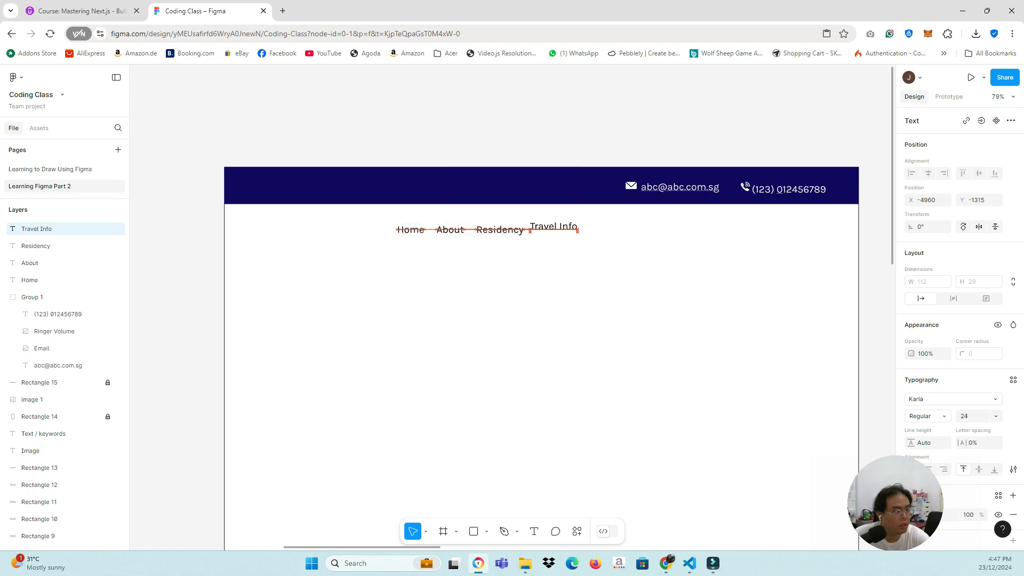
key("Down")
key("Down")
key("Down")
key("Escape")
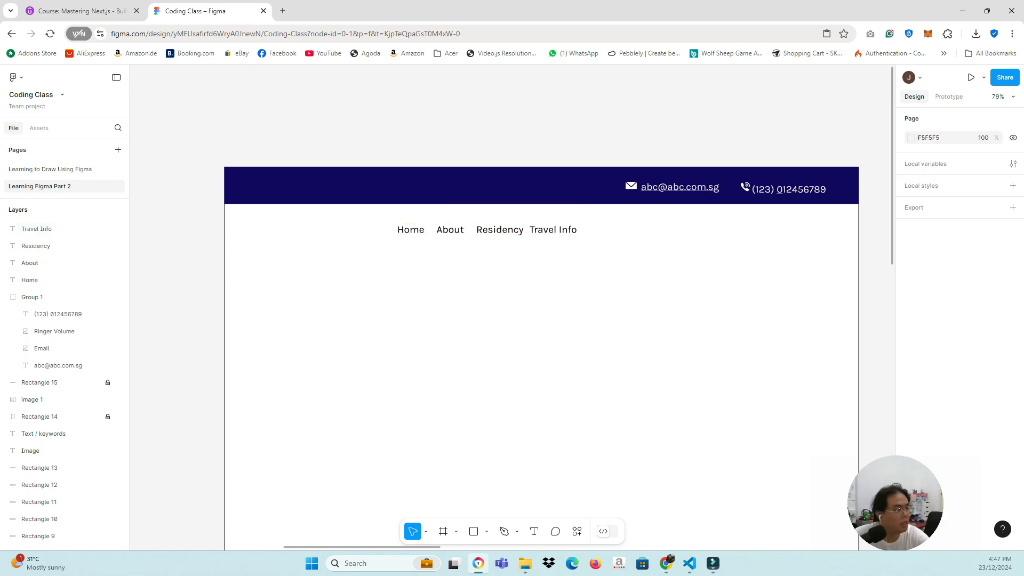
Step: Check the menu items on the "Learning to Draw Using Figma" page, and paste another "Home" copy in line after "Travel Info" on the Part 2 page
left_click(50, 170)
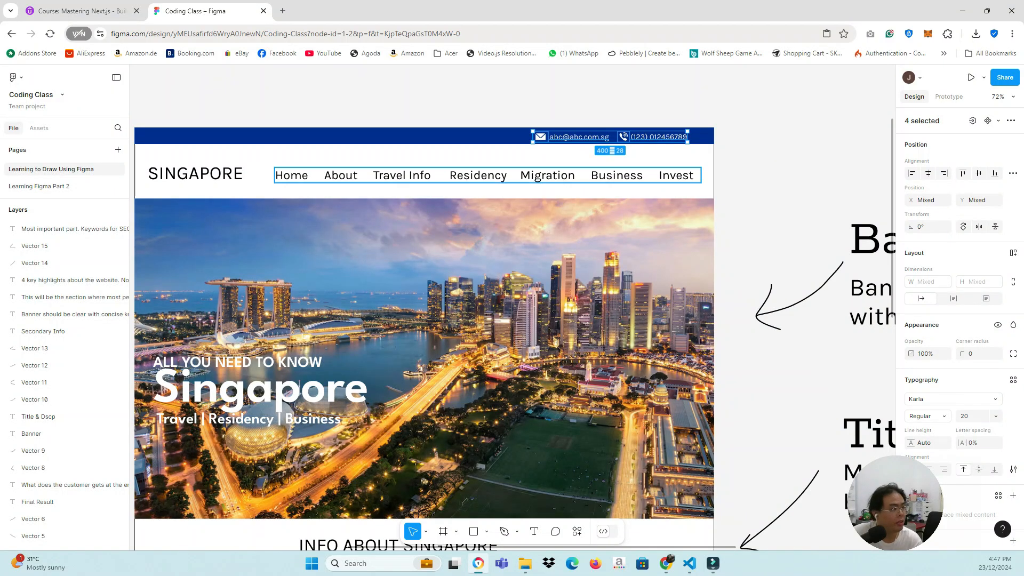
left_click(39, 186)
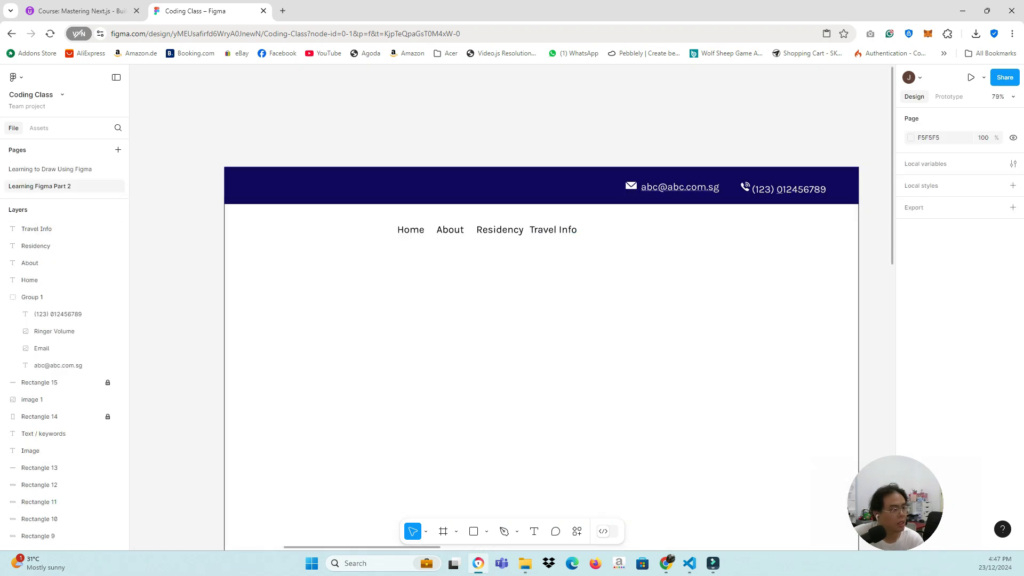
right_click(543, 272)
left_click(569, 228)
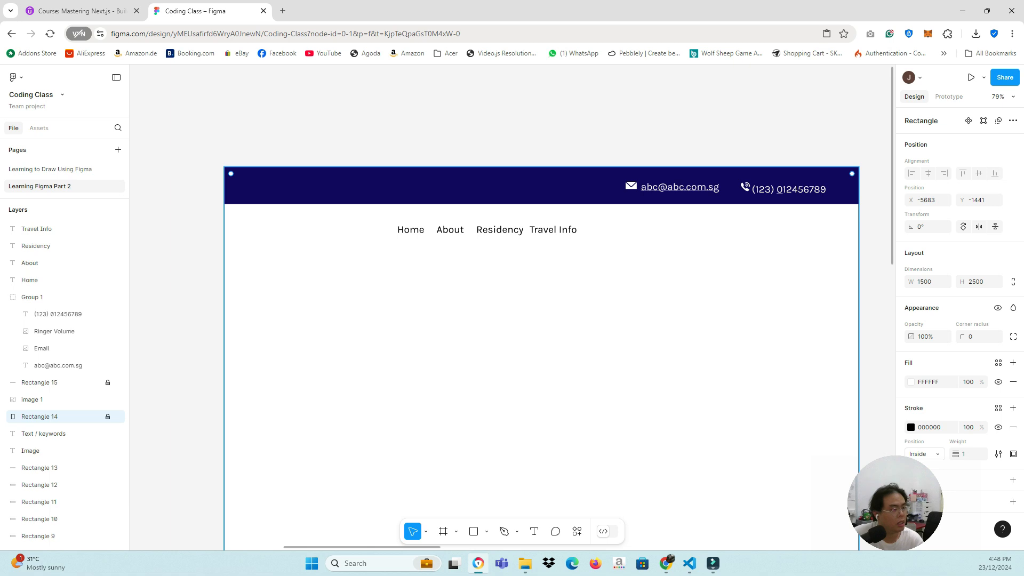
left_click_drag(608, 237, 597, 230)
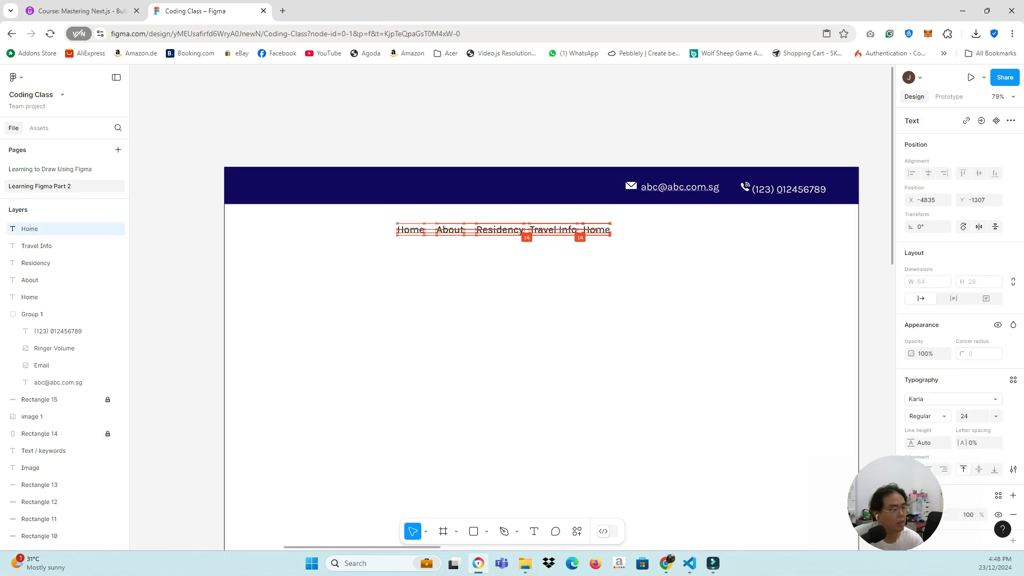
Step: Change the pasted "Home" text beside "Travel Info" to "Migration"
double_click(596, 229)
left_click(596, 230)
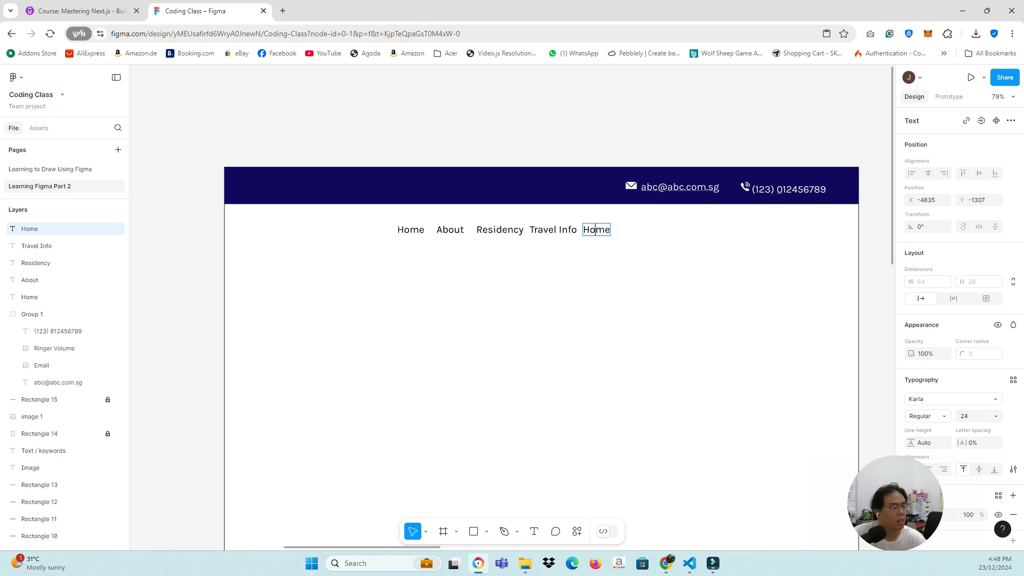
double_click(596, 230)
type("M")
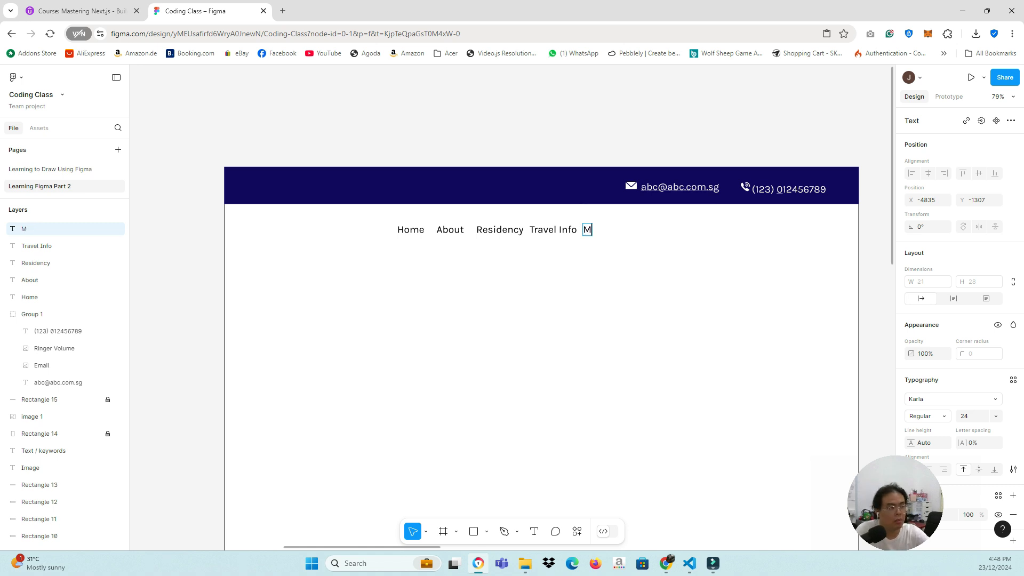
type("igration")
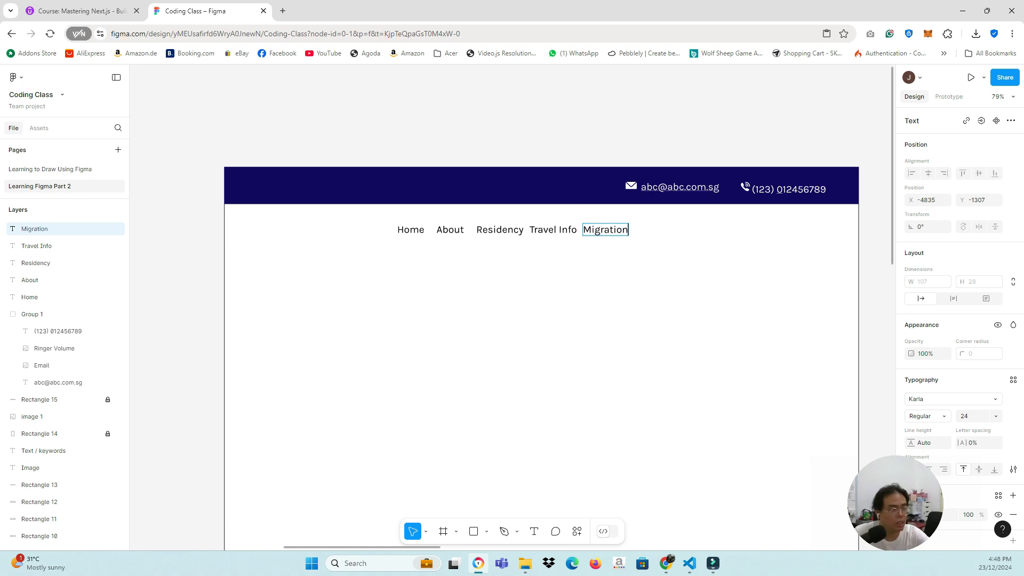
key("Escape")
Step: Paste another copy of the "Home" text to the right of "Migration"
right_click(644, 205)
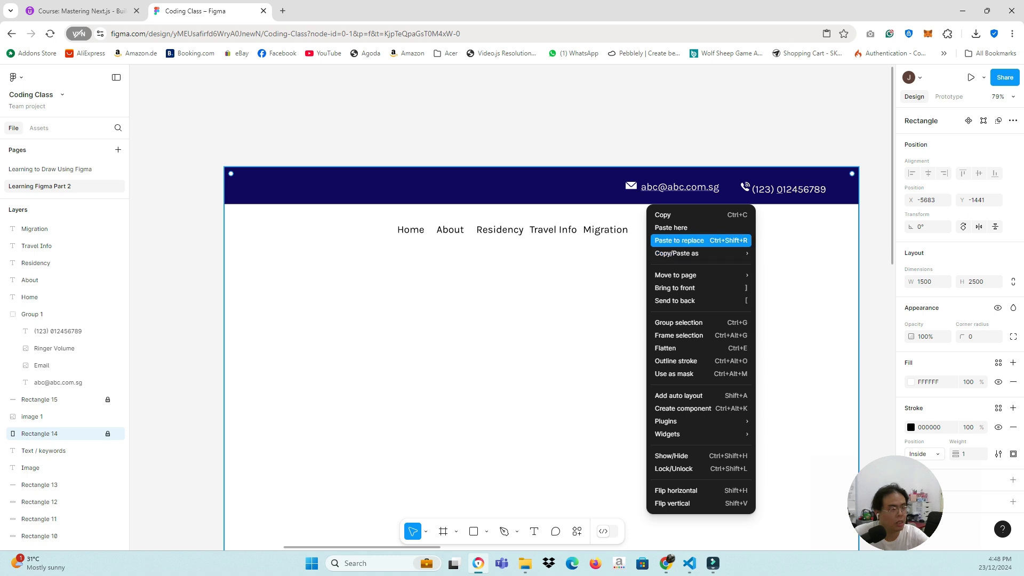
key("Escape")
key("ctrl+v")
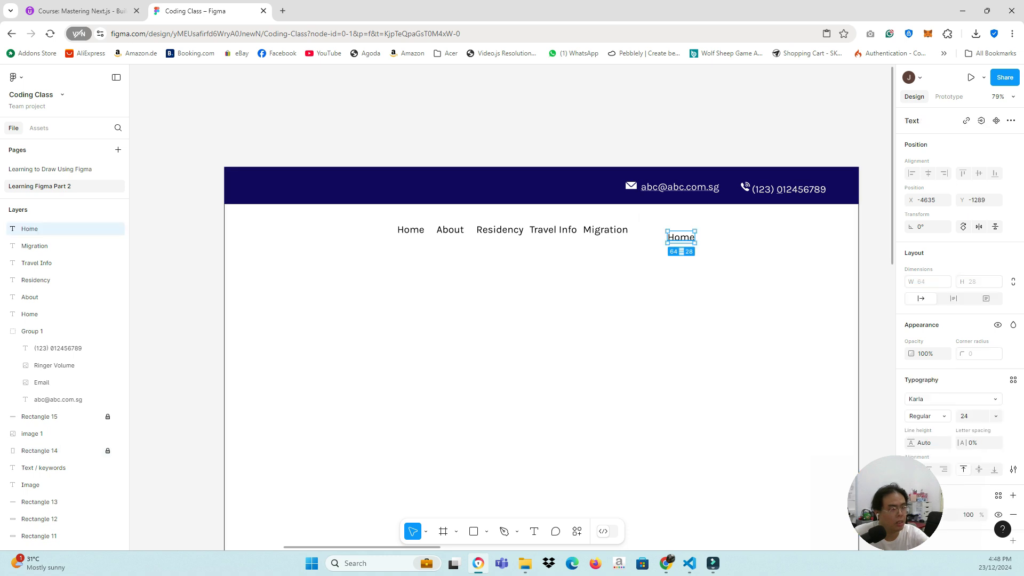
Step: Change the pasted menu text to "Business" and place it in line just after "Migration"
key("Return")
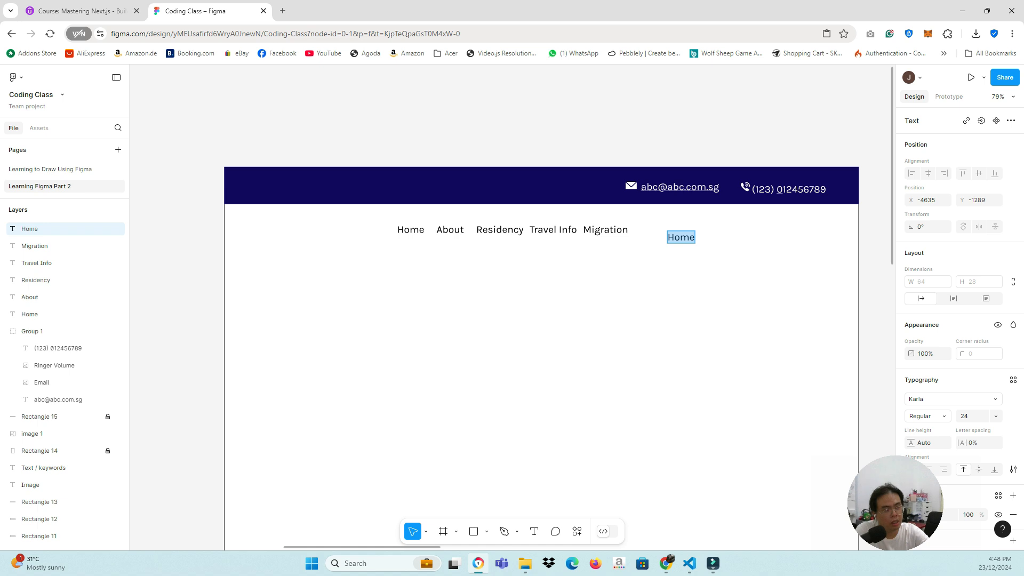
type("Business")
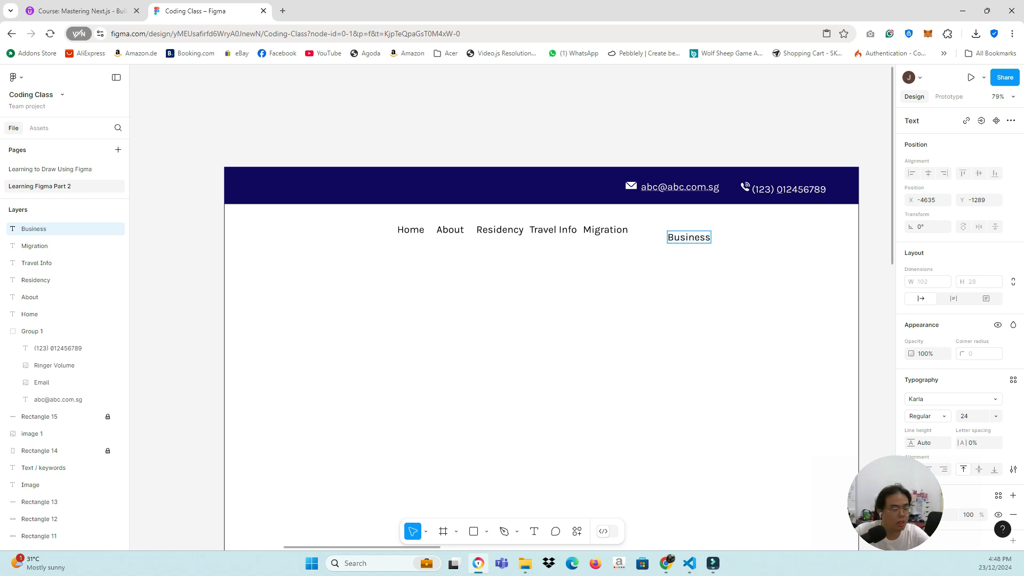
key("Escape")
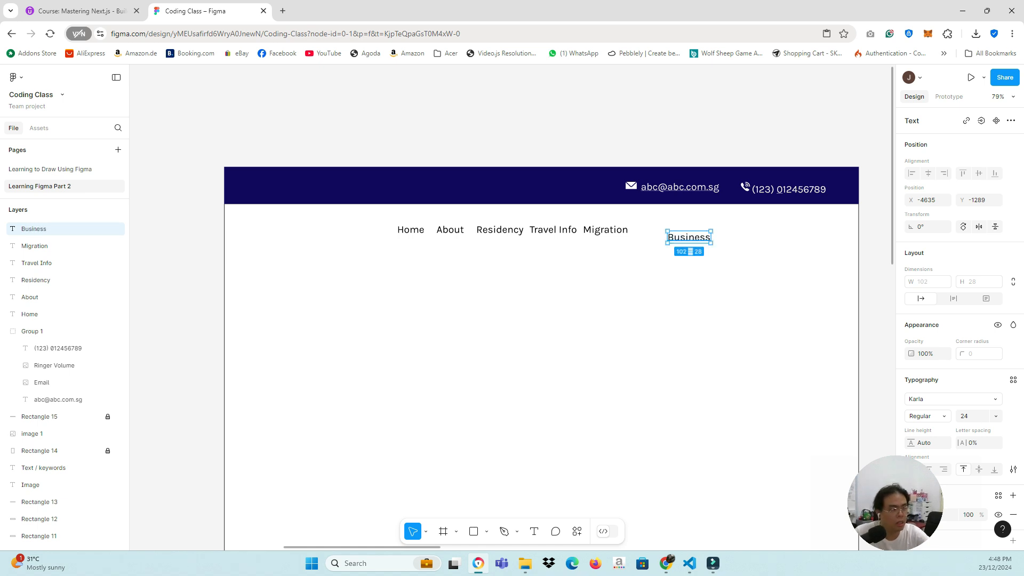
left_click_drag(688, 237, 661, 229)
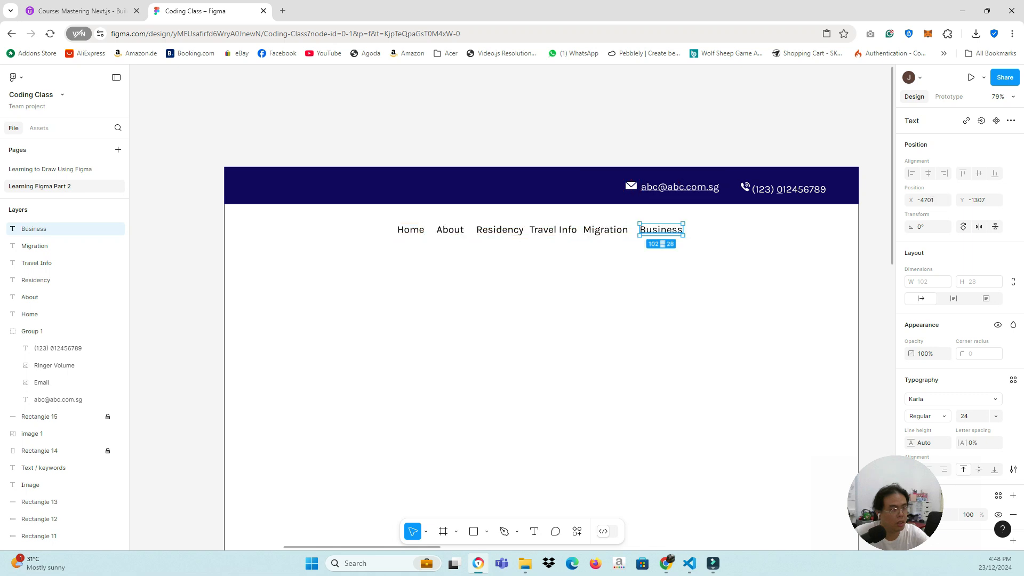
key("Escape")
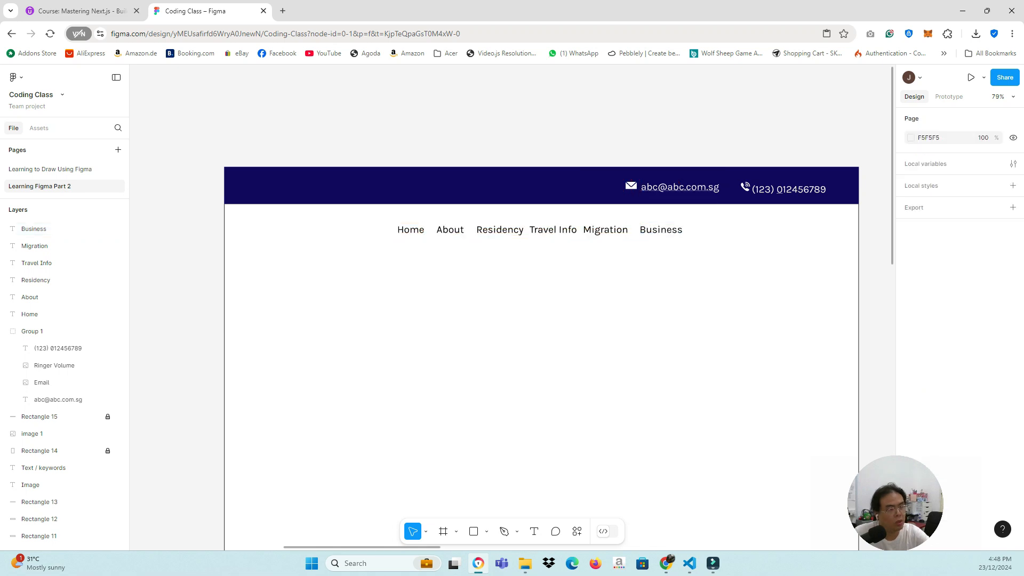
Step: Paste another copy of the "Home" text below and to the right of "Business"
right_click(708, 228)
left_click(739, 228)
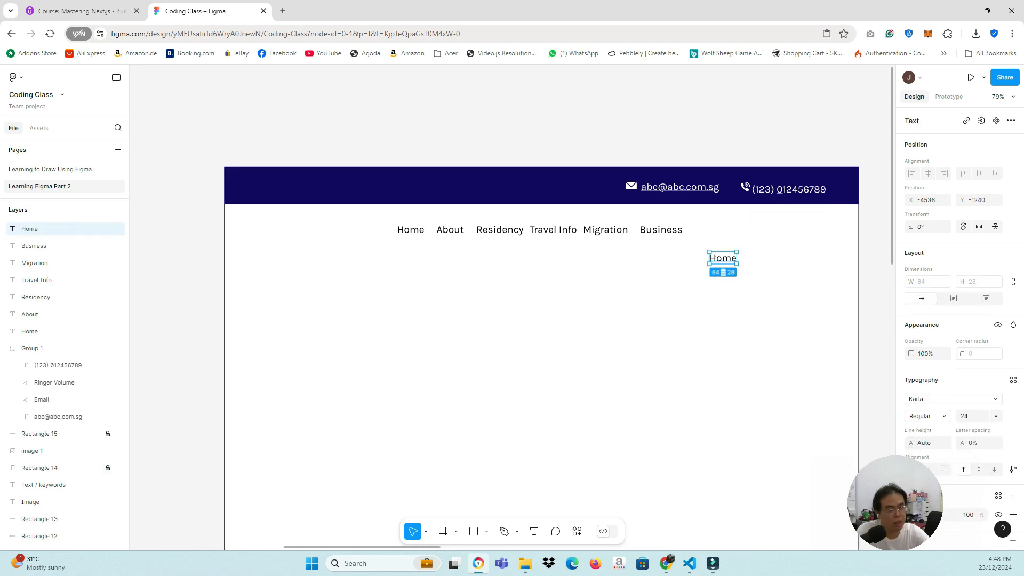
key("shift+i")
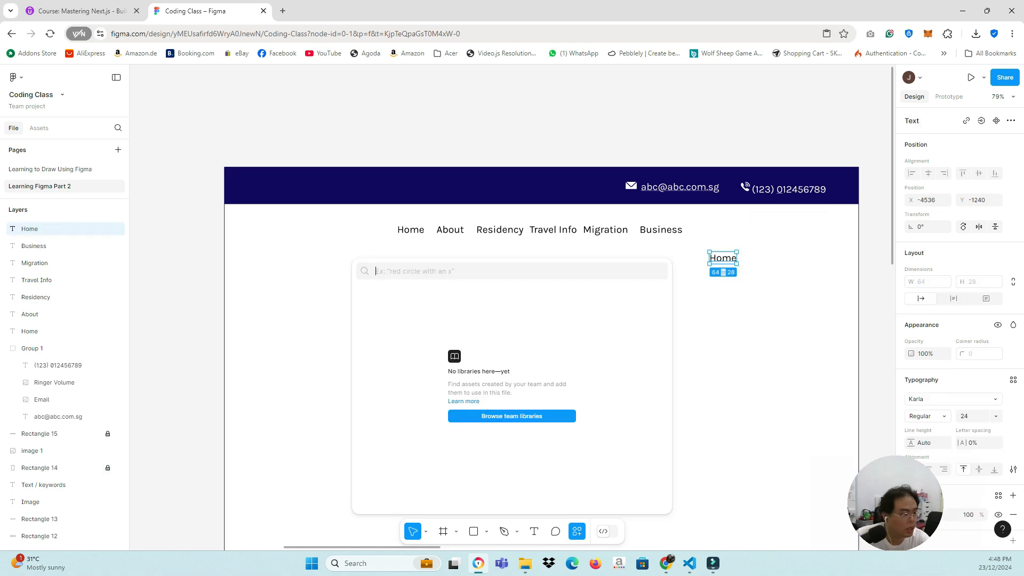
key("Escape")
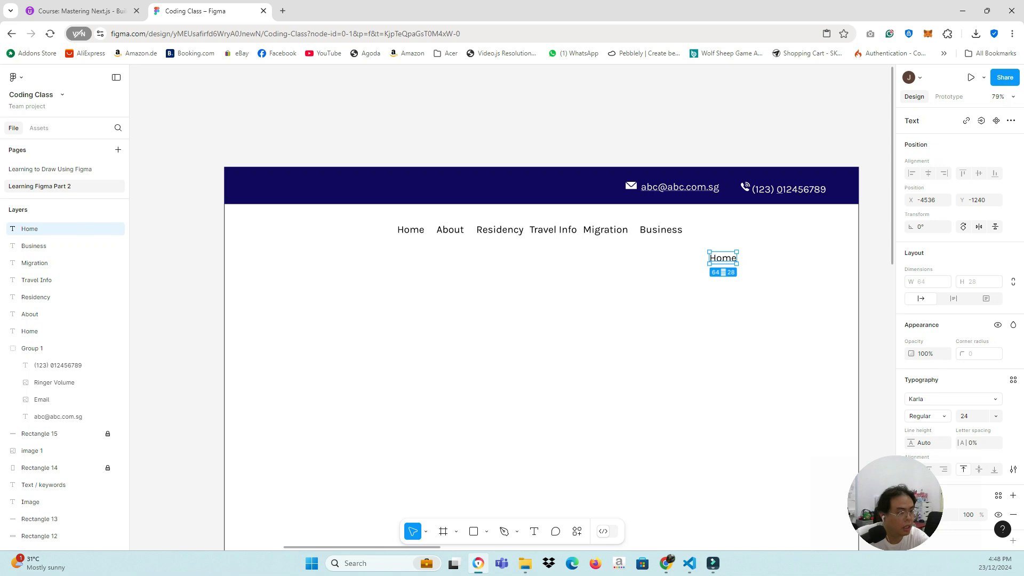
key("Escape")
Step: Change the pasted menu text to "Invest" and place it in line just after "Business"
double_click(723, 258)
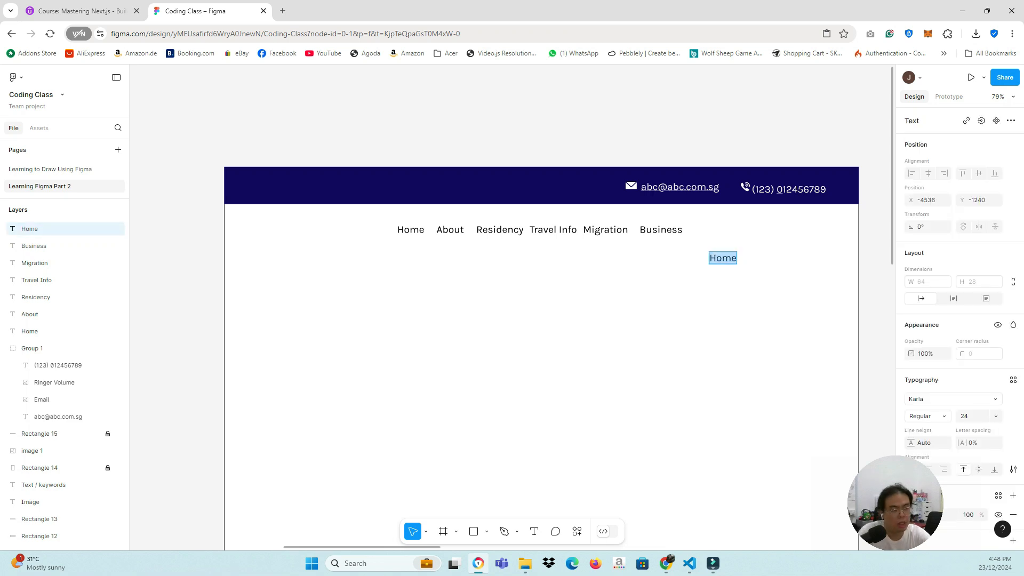
type("Invest")
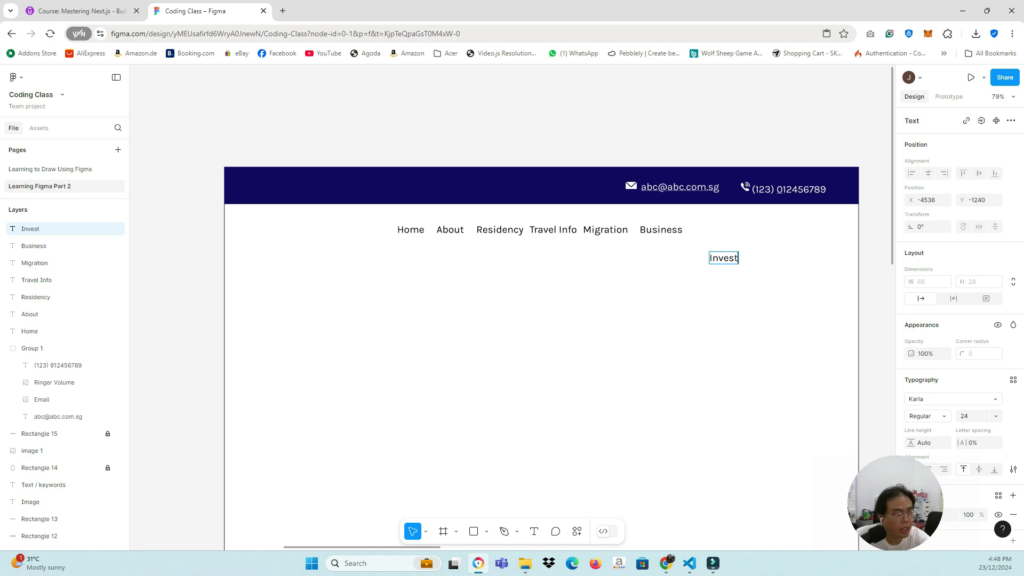
key("Escape")
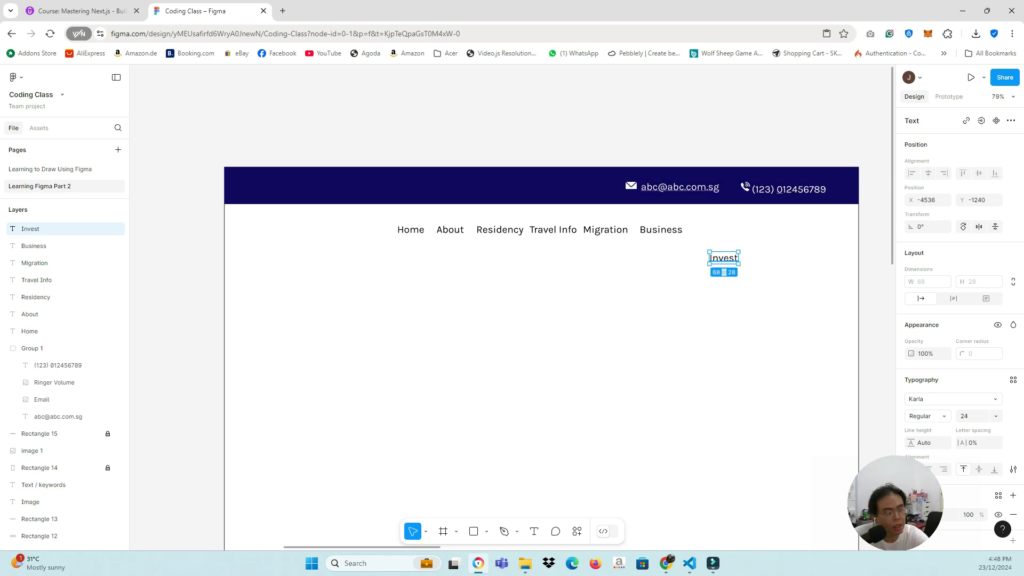
left_click_drag(724, 258, 708, 229)
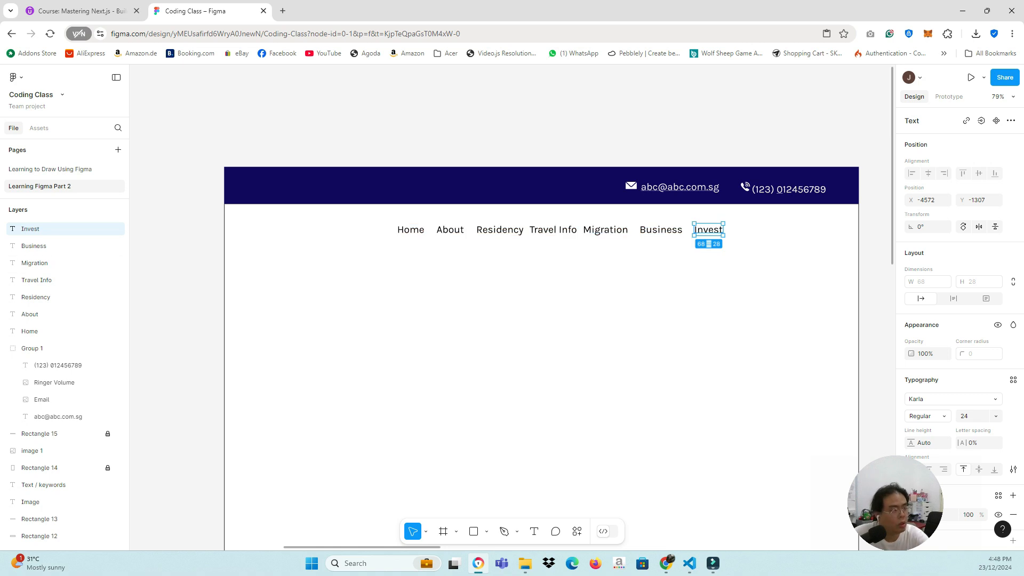
key("Escape")
Step: Move all seven menu texts together slightly down and to the right, and set their font size to 32
left_click_drag(179, 222, 729, 234)
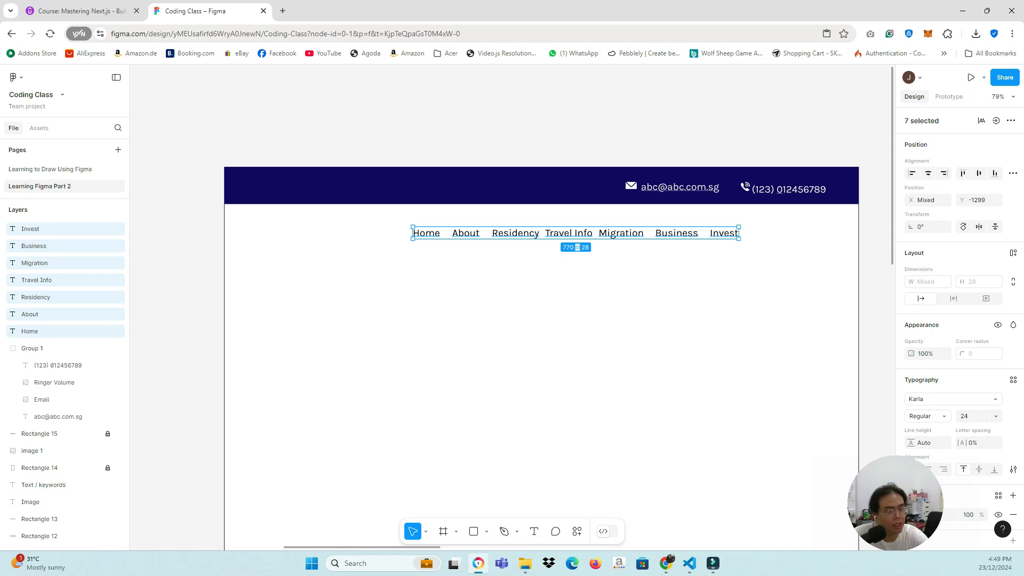
left_click(996, 416)
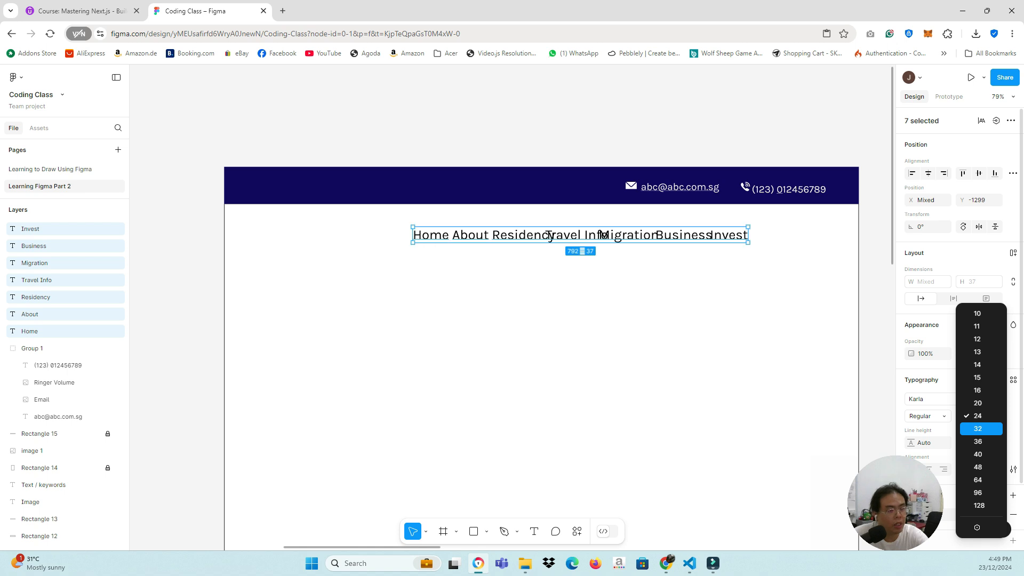
left_click(981, 429)
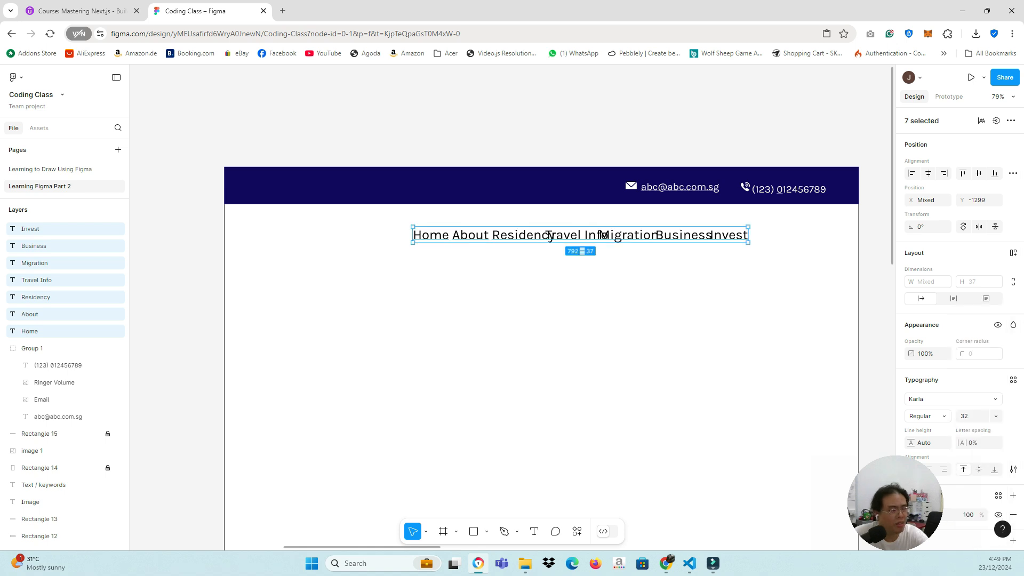
left_click(736, 302)
Step: Move the "Invest", "Business" and "Migration" menu texts to the right so they no longer overlap and have gaps between them
left_click_drag(728, 235, 770, 235)
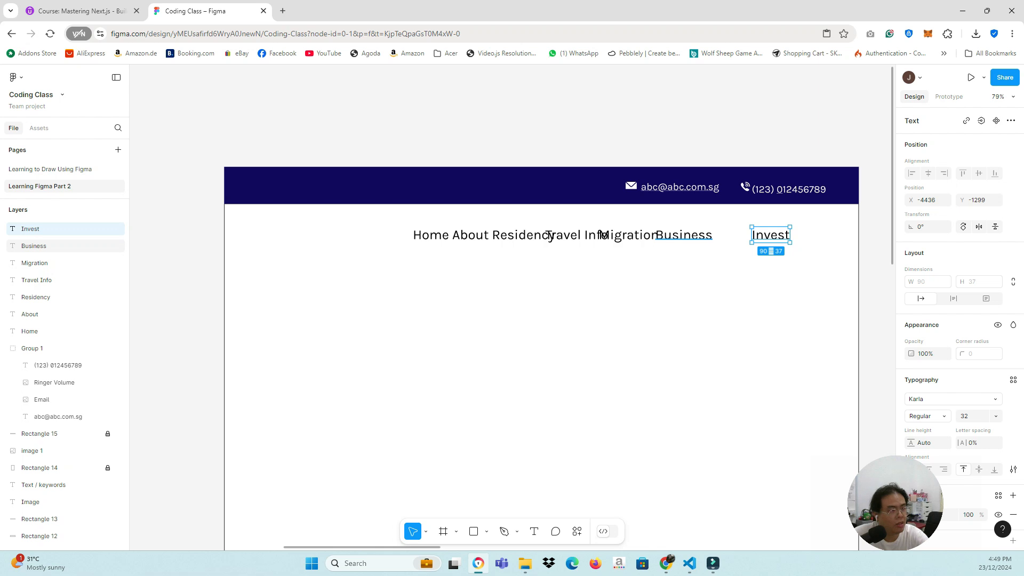
left_click_drag(684, 234, 723, 230)
left_click(771, 235)
left_click(768, 278)
left_click_drag(602, 234, 627, 235)
key("Escape")
key("Escape")
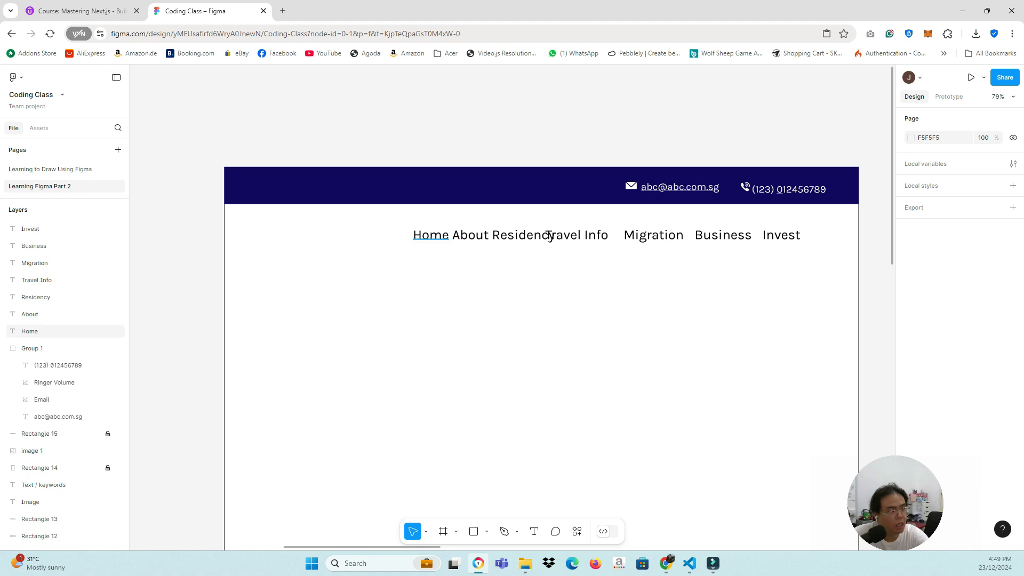
Step: Move the "Home" and "About" menu texts to the left along the menu line, leaving a gap between them
left_click_drag(430, 234, 403, 235)
left_click(438, 258)
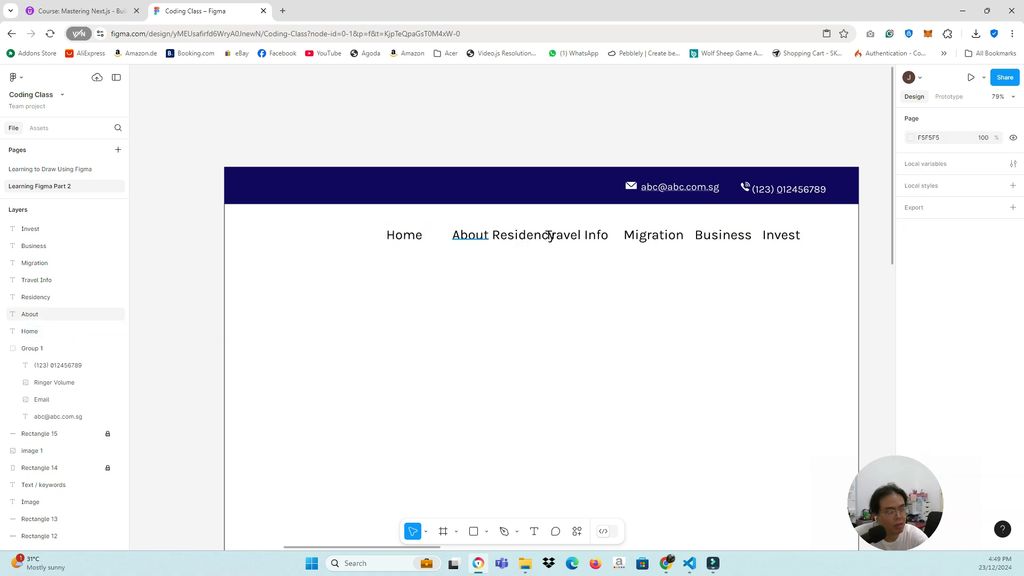
mouse_move(470, 235)
left_mouse_down()
mouse_move(443, 234)
mouse_move(454, 235)
left_mouse_up()
left_click(459, 260)
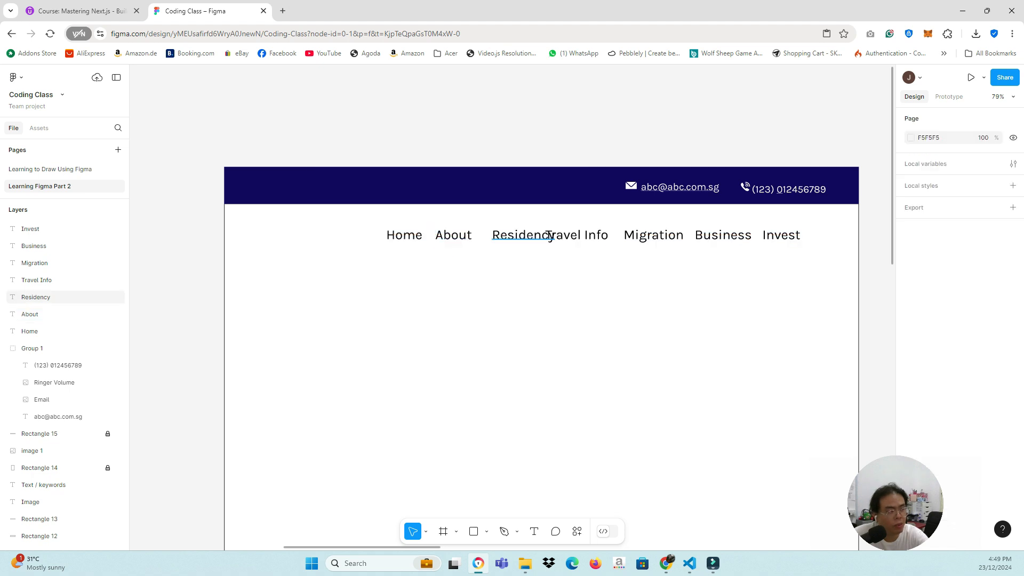
Step: Shift "Residency" left toward "About" and "Travel Info" slightly right to separate the two overlapping menu texts
mouse_move(549, 234)
left_mouse_down()
mouse_move(527, 234)
mouse_move(536, 235)
left_mouse_up()
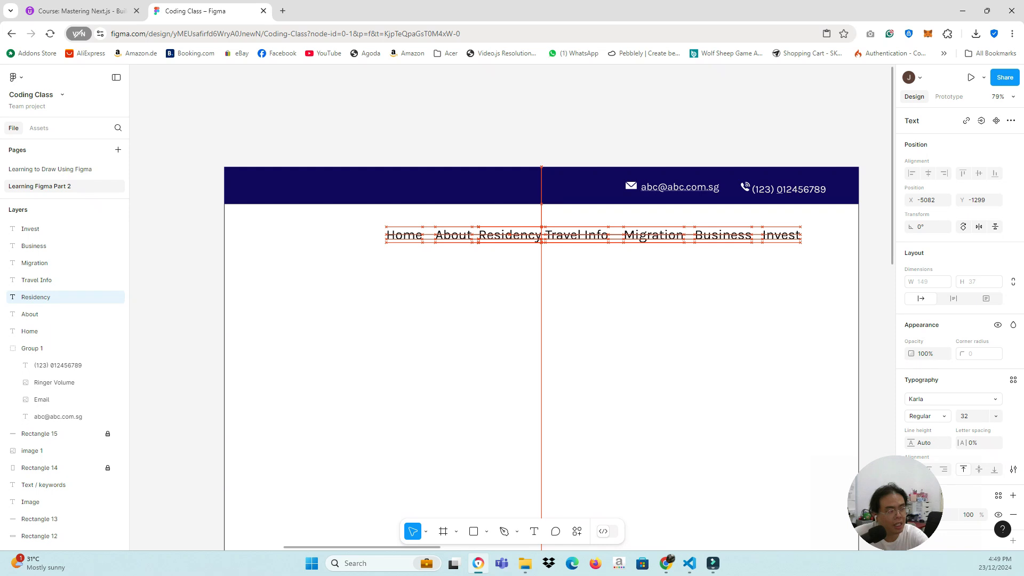
left_click(540, 262)
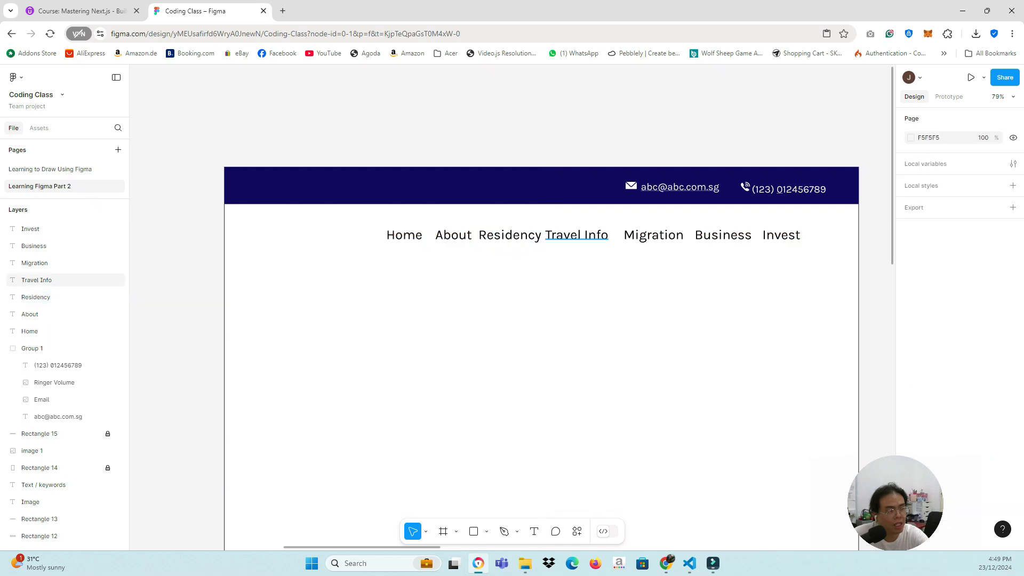
mouse_move(576, 235)
left_mouse_down()
mouse_move(594, 234)
mouse_move(583, 235)
left_mouse_up()
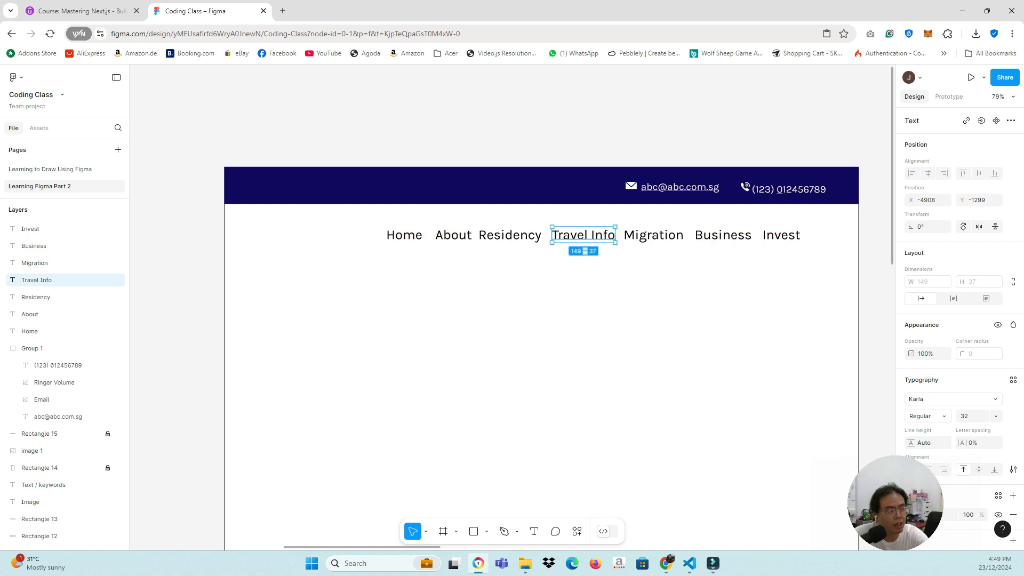
left_click(584, 272)
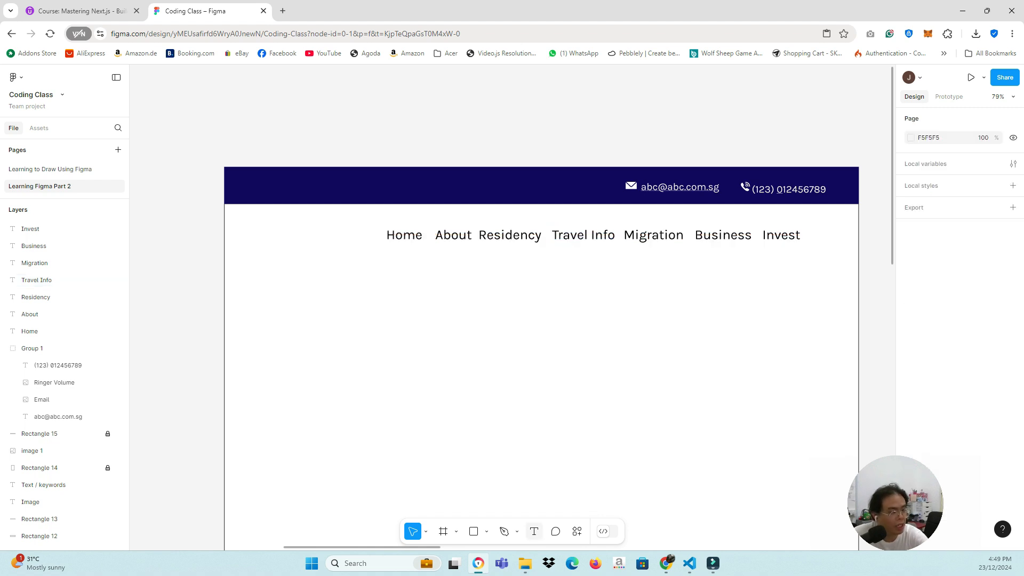
Step: Add a new text reading "SINGAPORE" in the empty area below the navigation menu
left_click(534, 531)
left_click(450, 304)
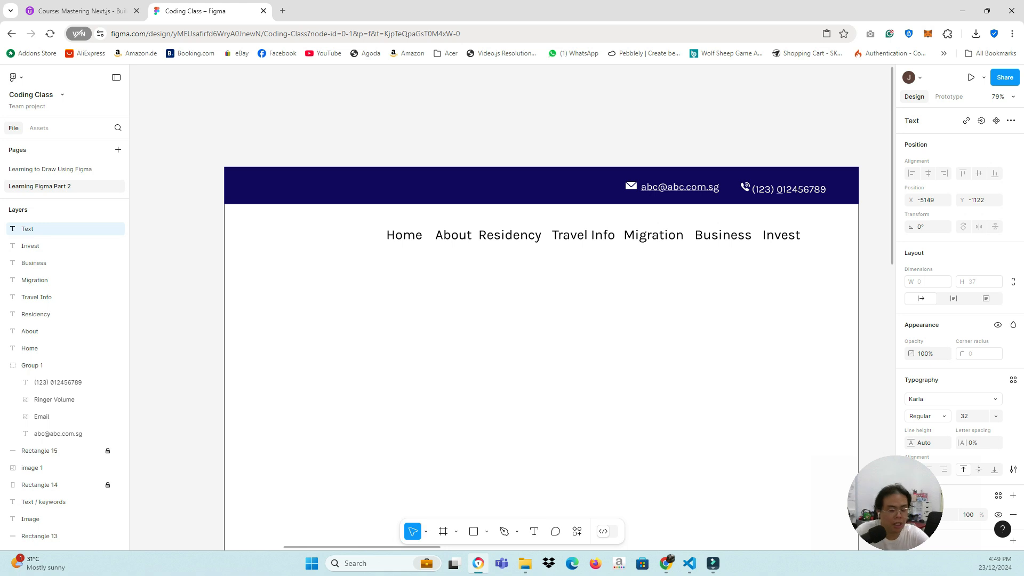
type("SING")
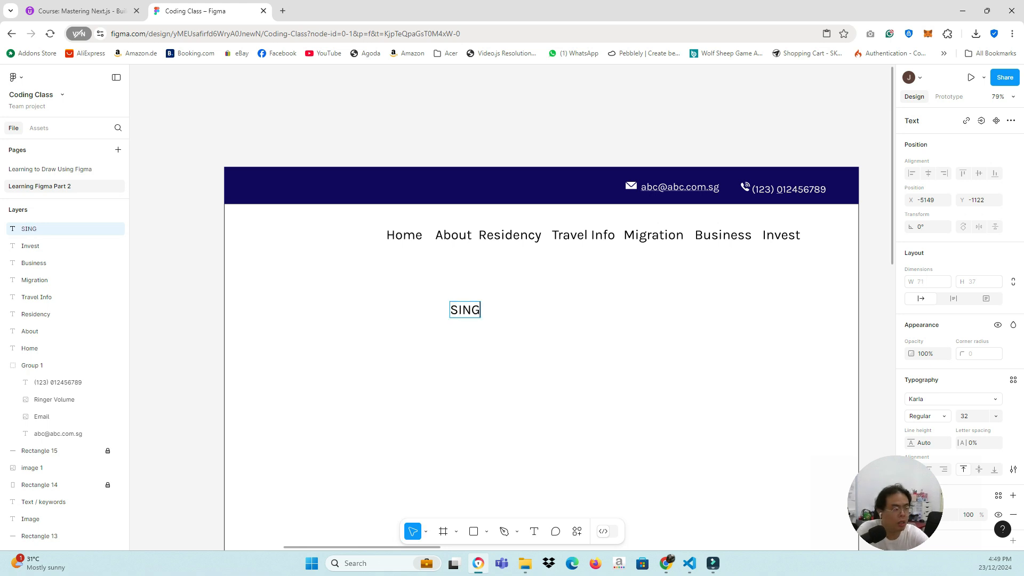
type("APORE")
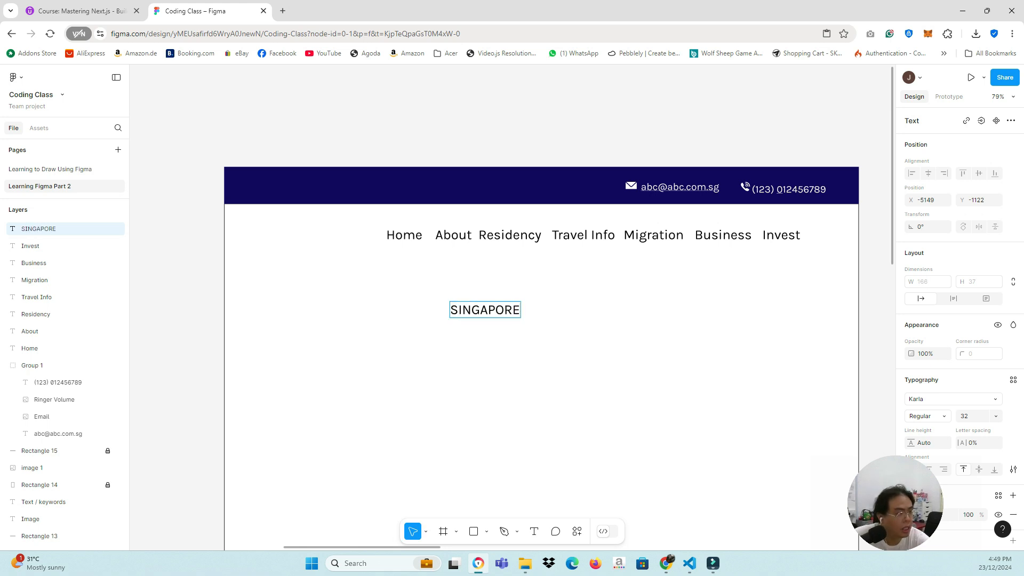
key("Escape")
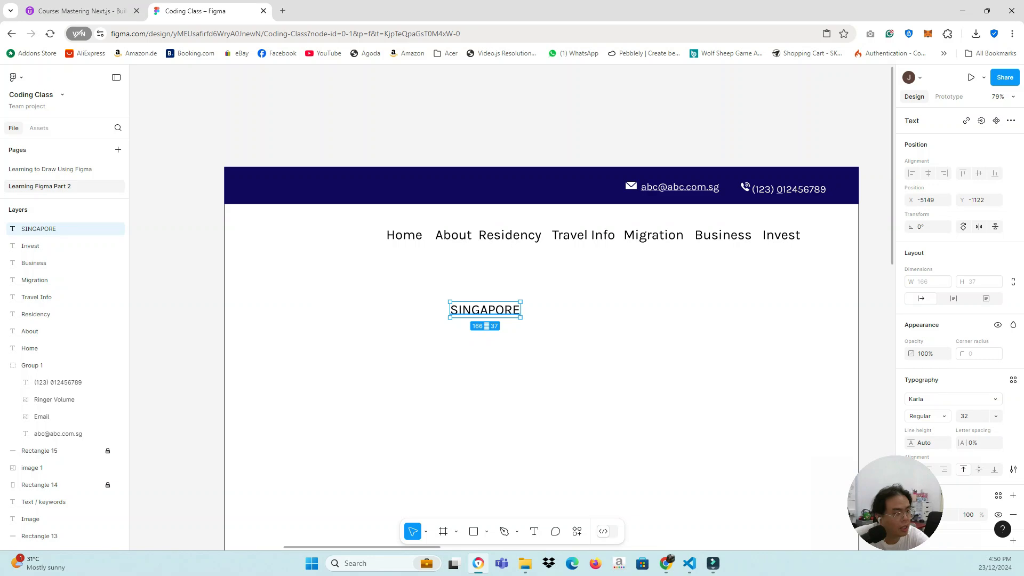
Step: Place the "SINGAPORE" text in the menu row left of "Home", inset from the page edge, with font size 40
left_click_drag(484, 310, 268, 235)
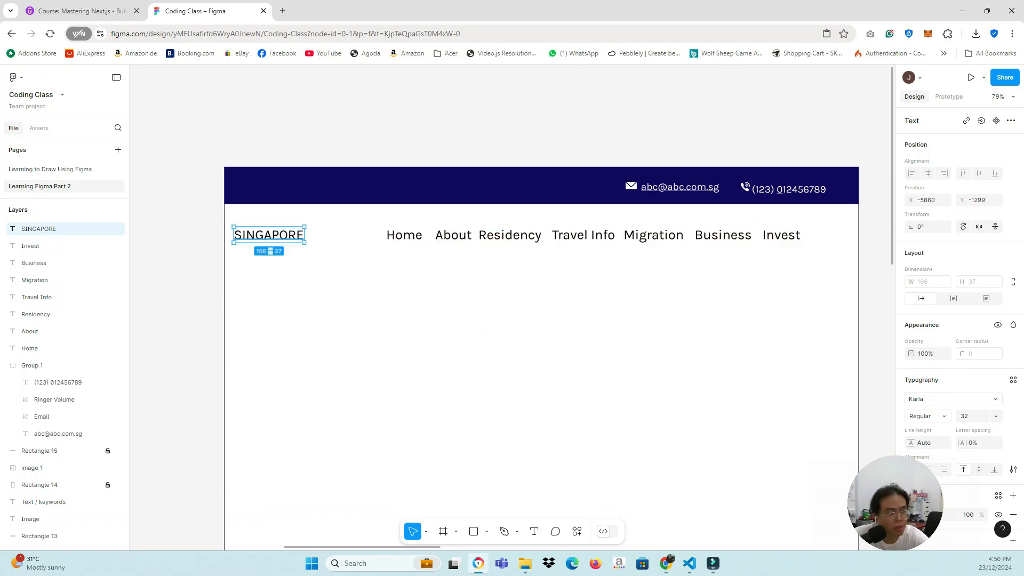
left_click(995, 416)
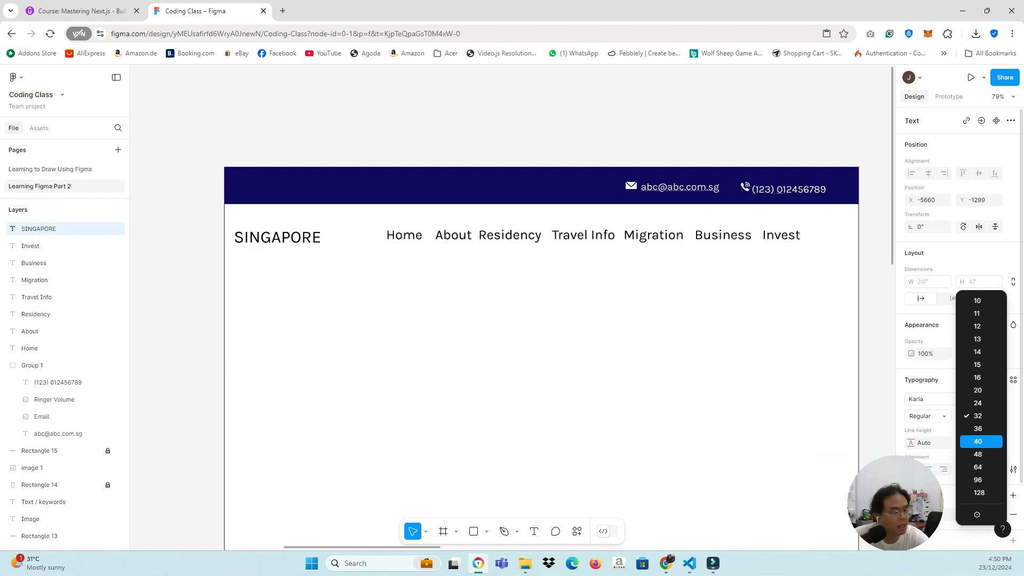
left_click(980, 441)
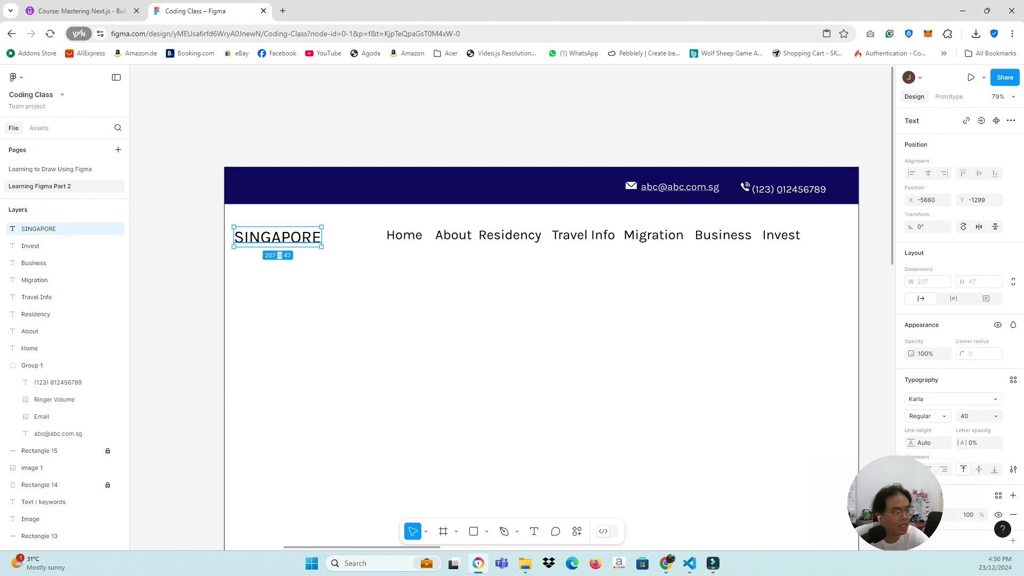
left_click_drag(278, 236, 292, 236)
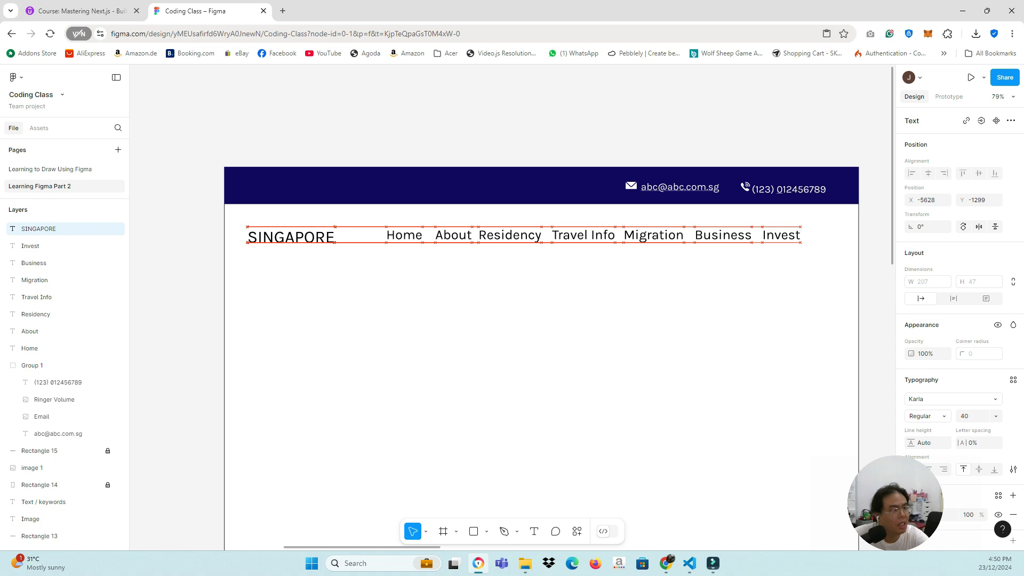
left_click(427, 299)
scroll(512, 288, "down", 1)
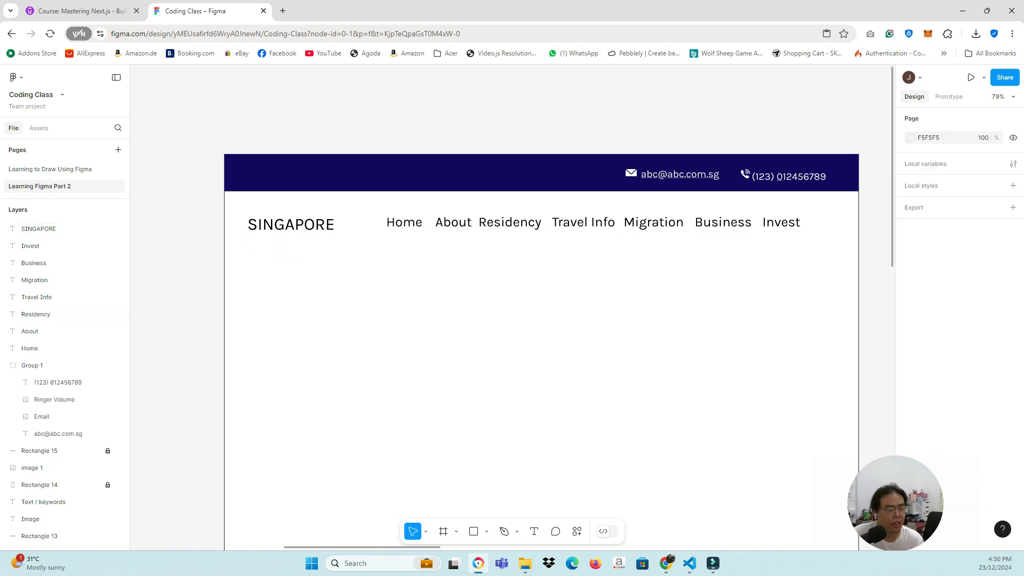
scroll(515, 254, "down", 2)
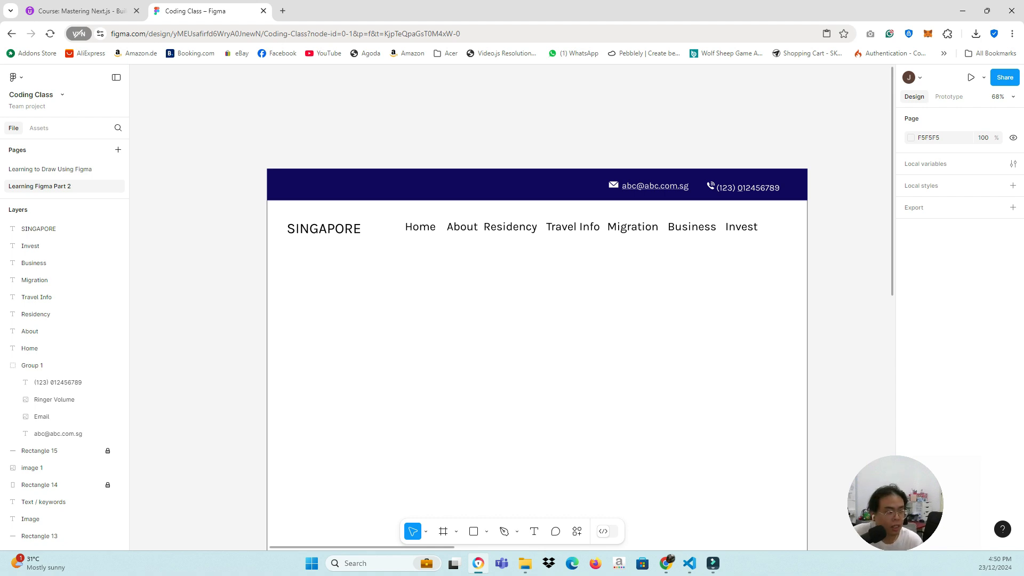
key("r")
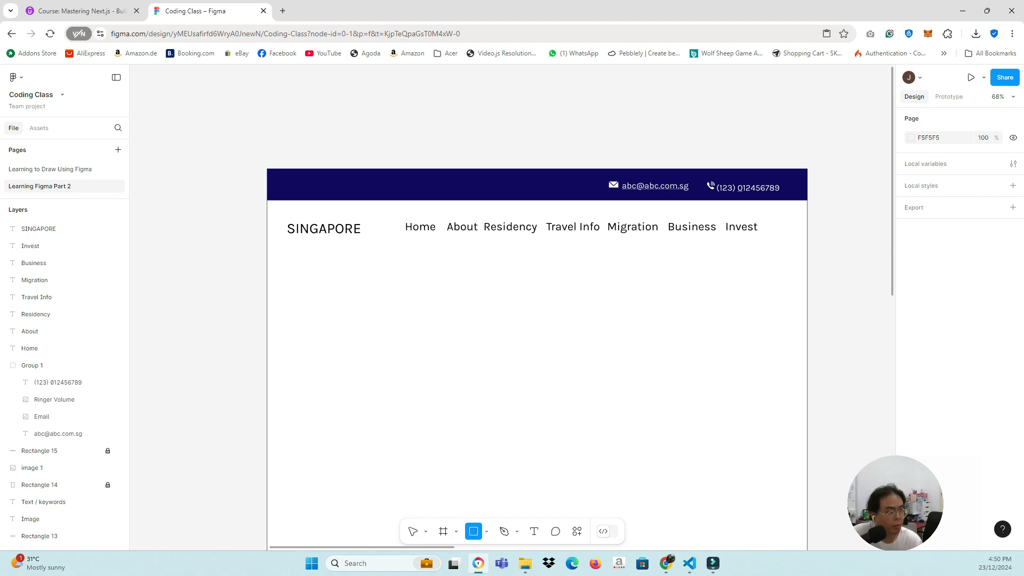
mouse_move(267, 247)
left_mouse_down()
mouse_move(430, 290)
mouse_move(530, 345)
mouse_move(788, 524)
mouse_move(807, 513)
left_mouse_up()
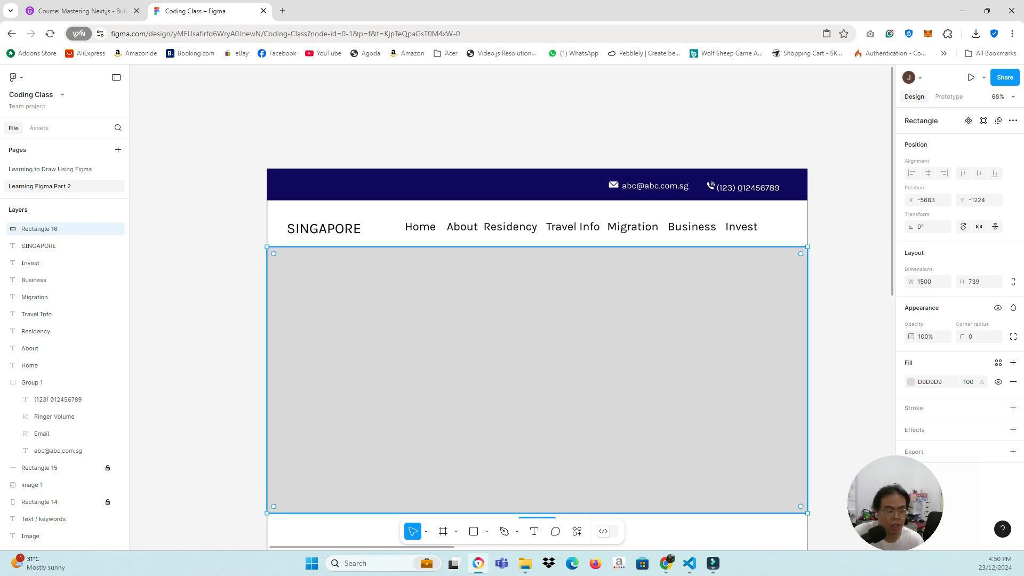
key("Delete")
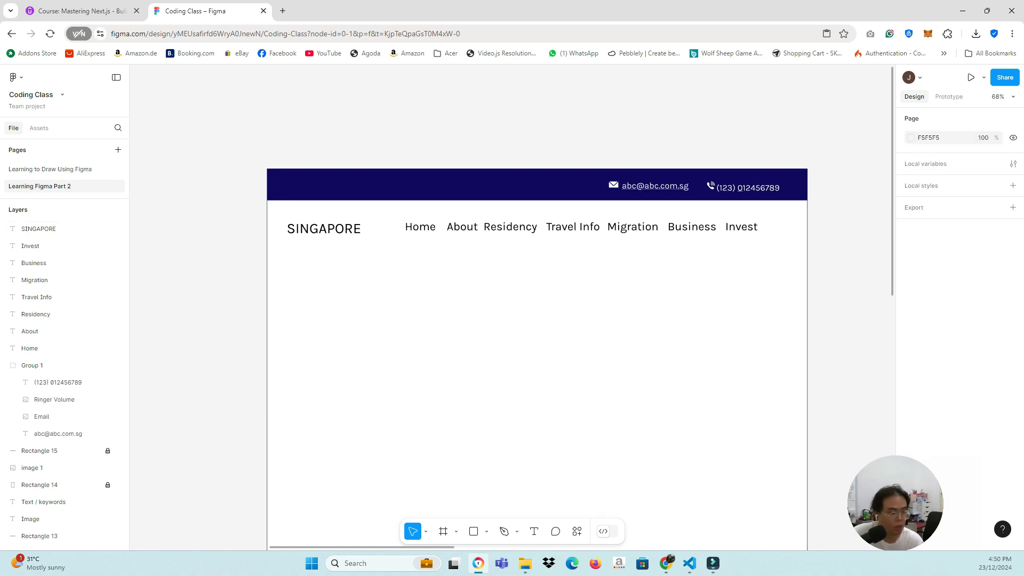
Step: Copy the Singapore skyline picture from below the "Pictures Assets" heading
scroll(512, 320, "right", 10)
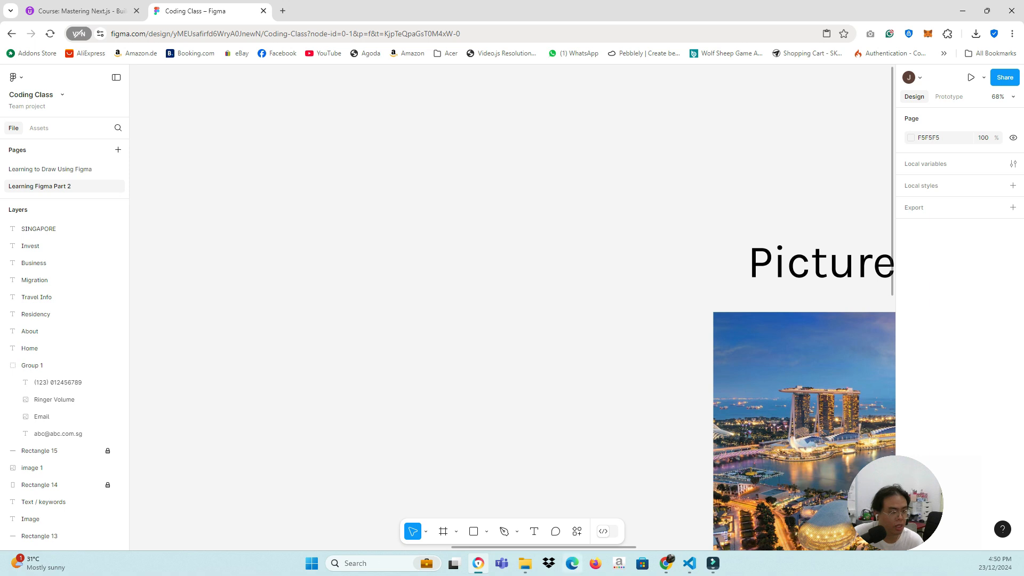
scroll(616, 426, "down", 5)
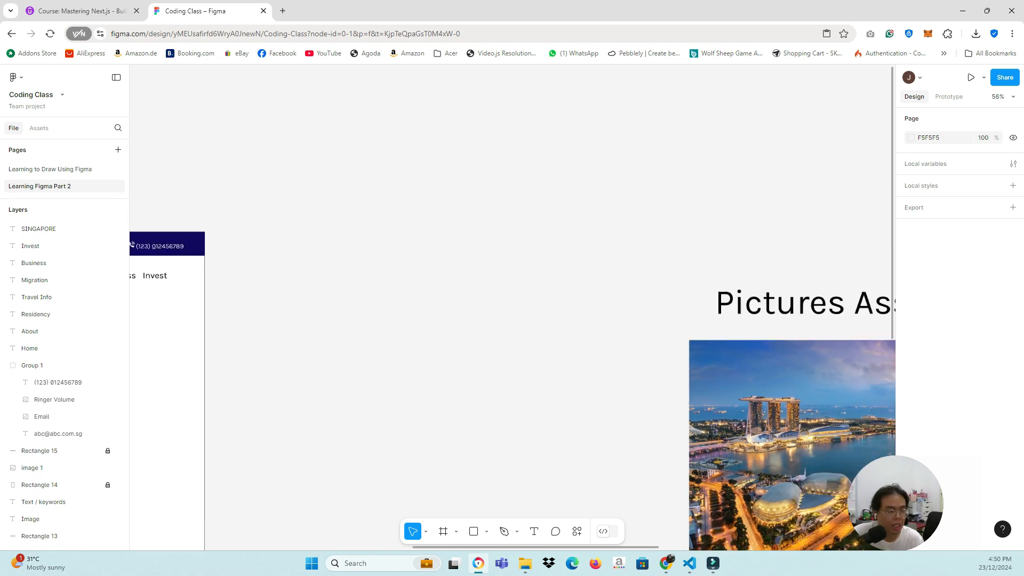
scroll(400, 401, "down", 2)
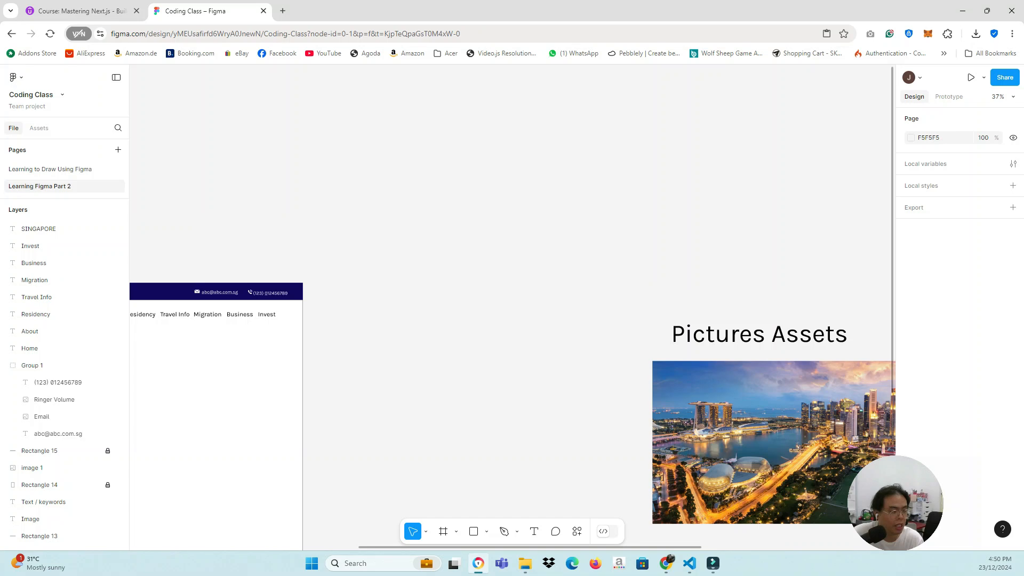
scroll(512, 320, "left", 3)
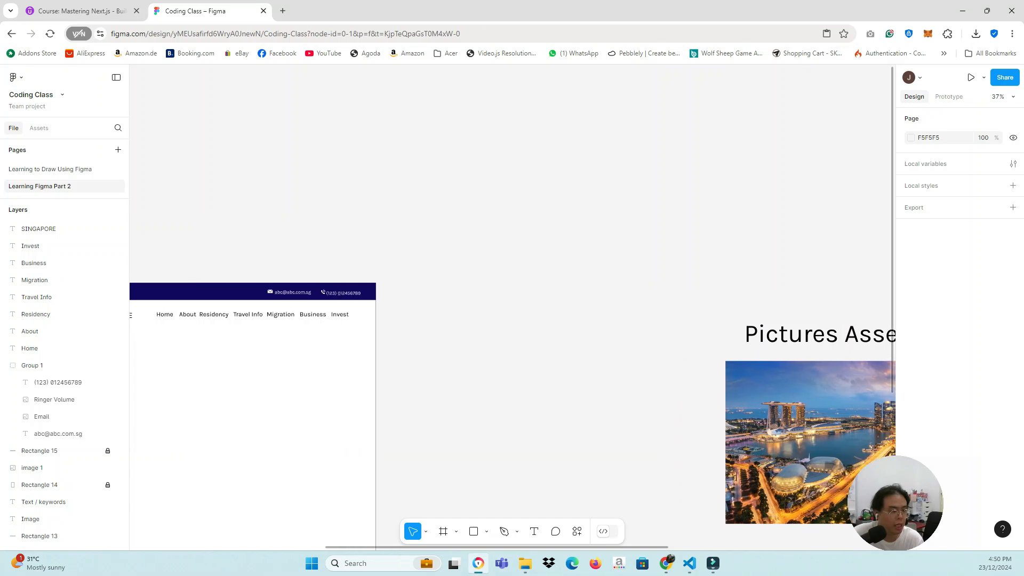
left_click(764, 421)
right_click(764, 421)
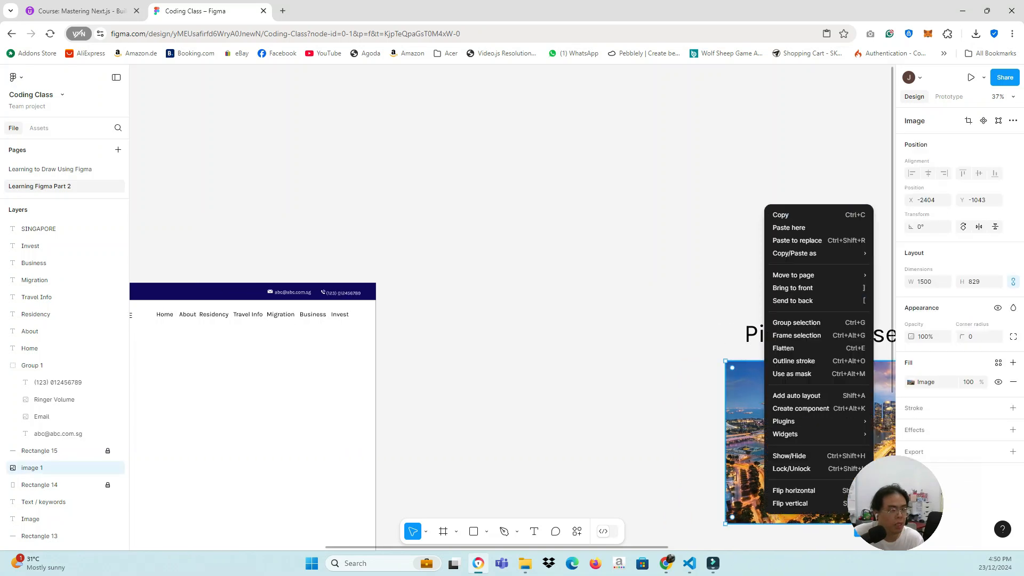
left_click(781, 214)
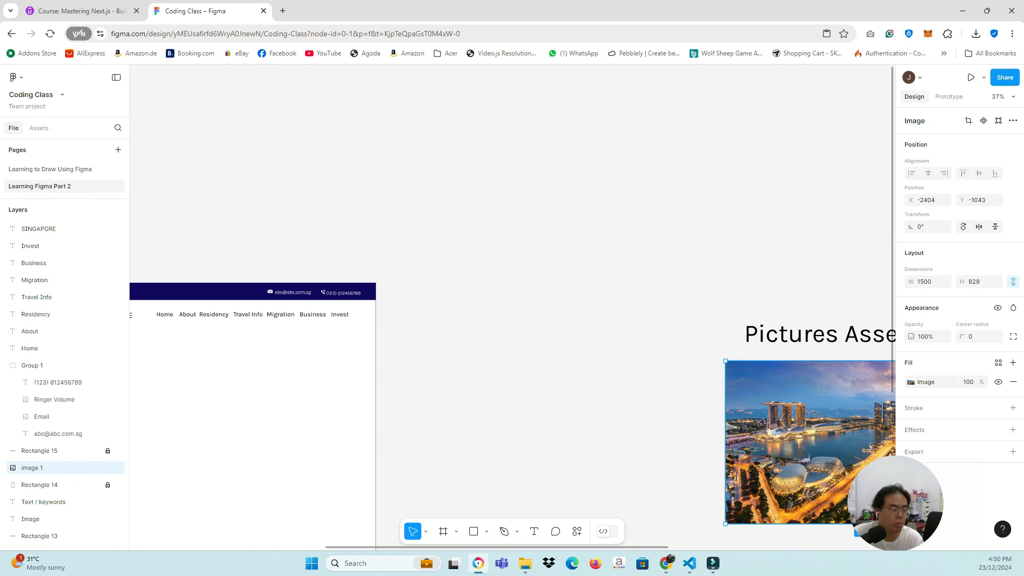
Step: Add auto layout to the white page background rectangle and deselect it
left_click(226, 396)
right_click(226, 395)
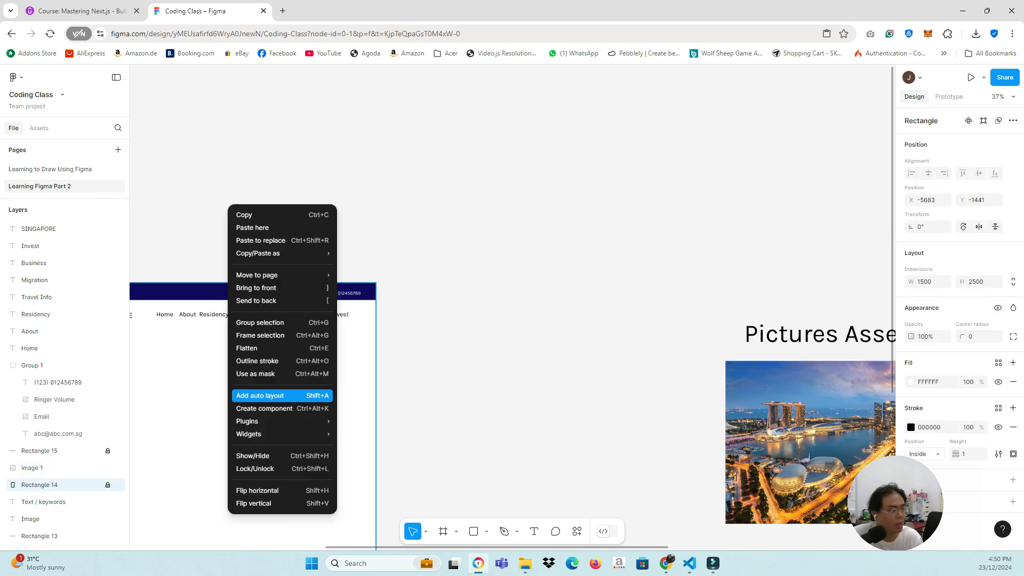
left_click(260, 395)
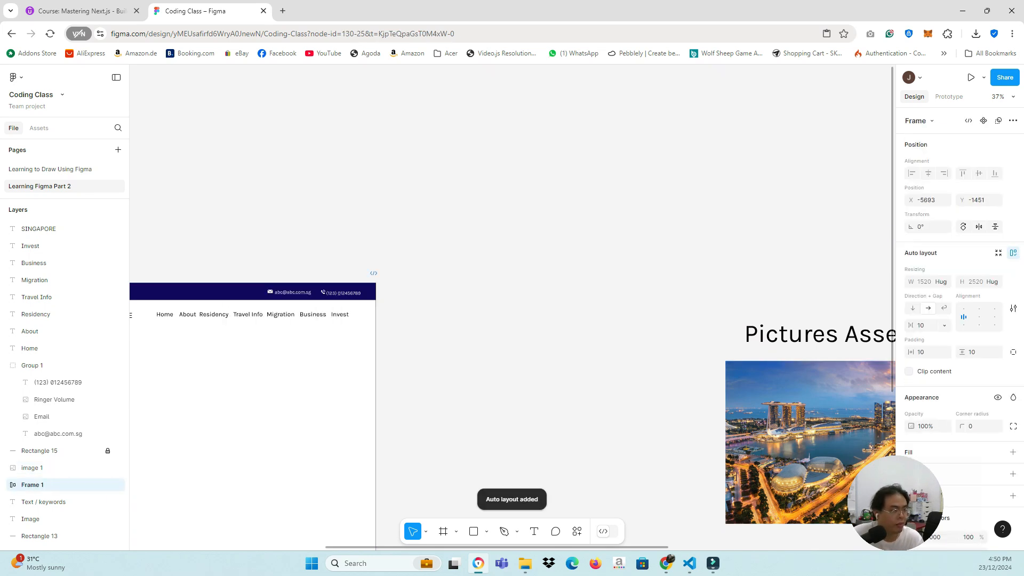
key("Escape")
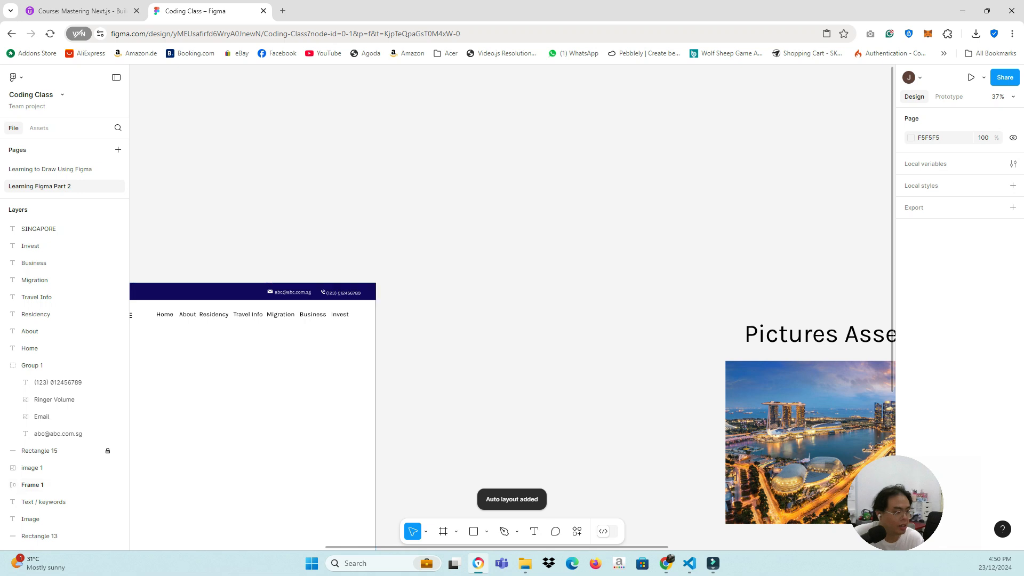
Step: Paste the skyline picture onto the page and position it across the full page width directly below the navigation menu
scroll(512, 373, "left", 5)
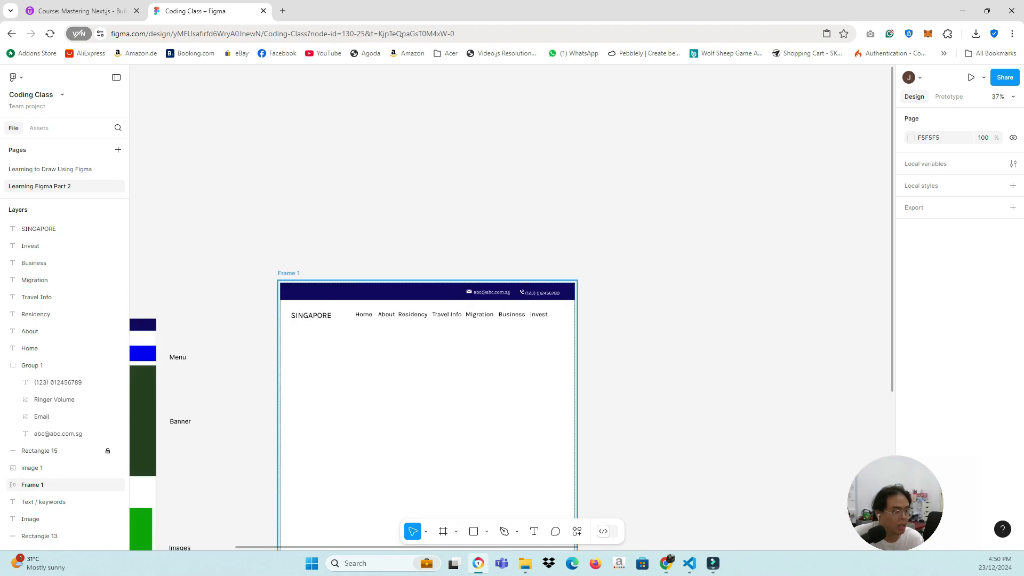
right_click(314, 346)
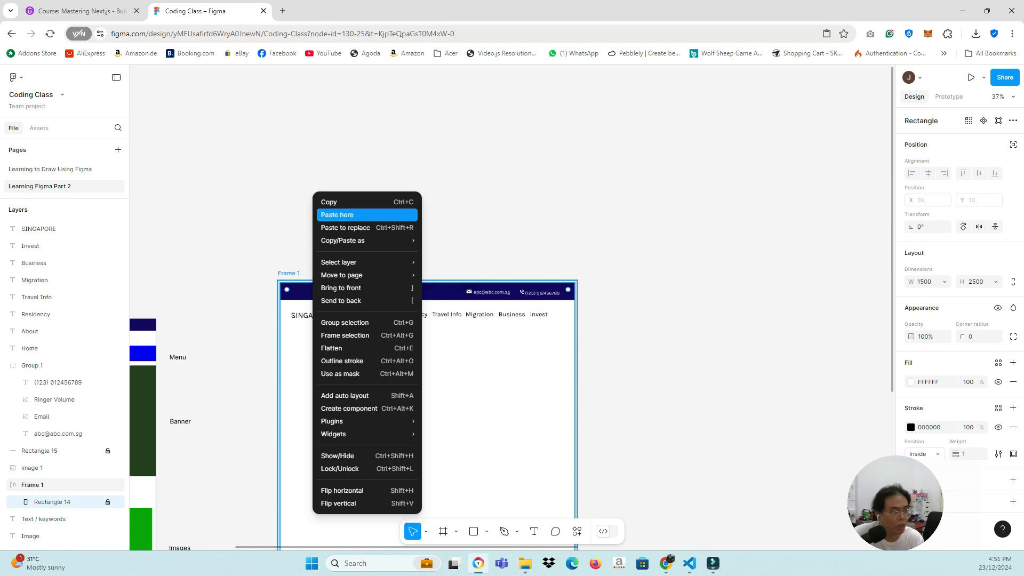
left_click(341, 214)
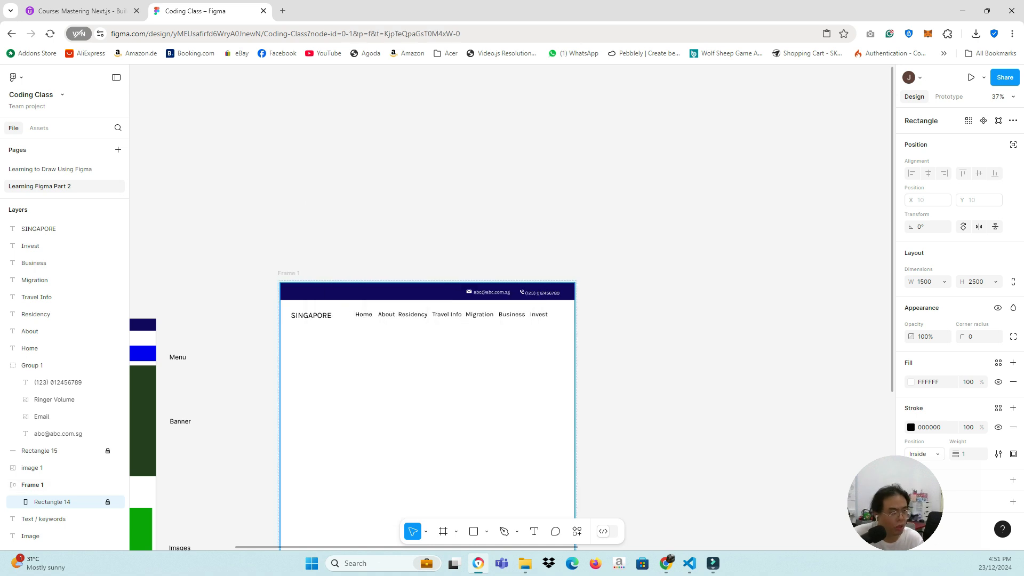
left_click_drag(403, 341, 362, 446)
left_click(651, 406)
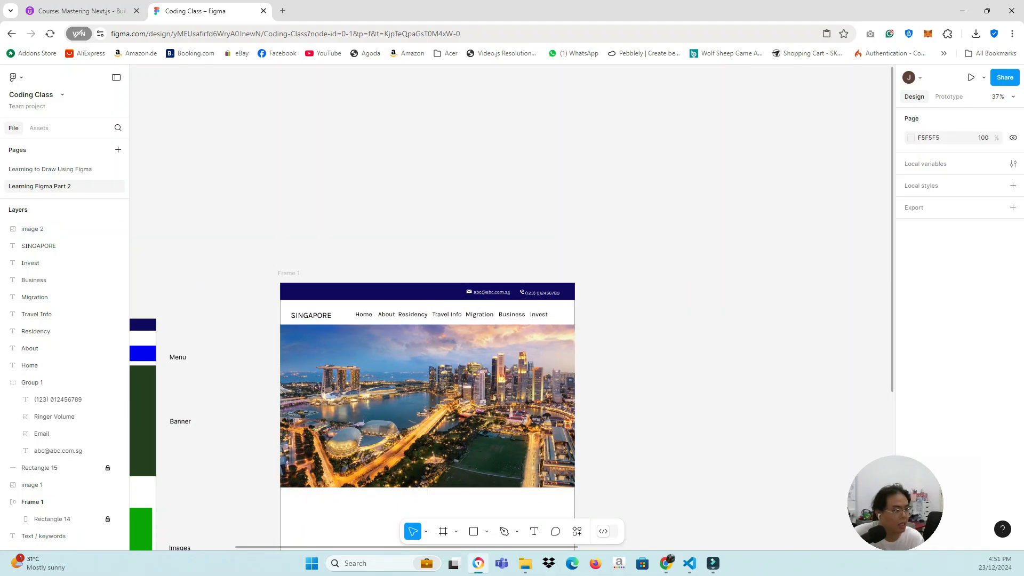
scroll(429, 320, "up", 3)
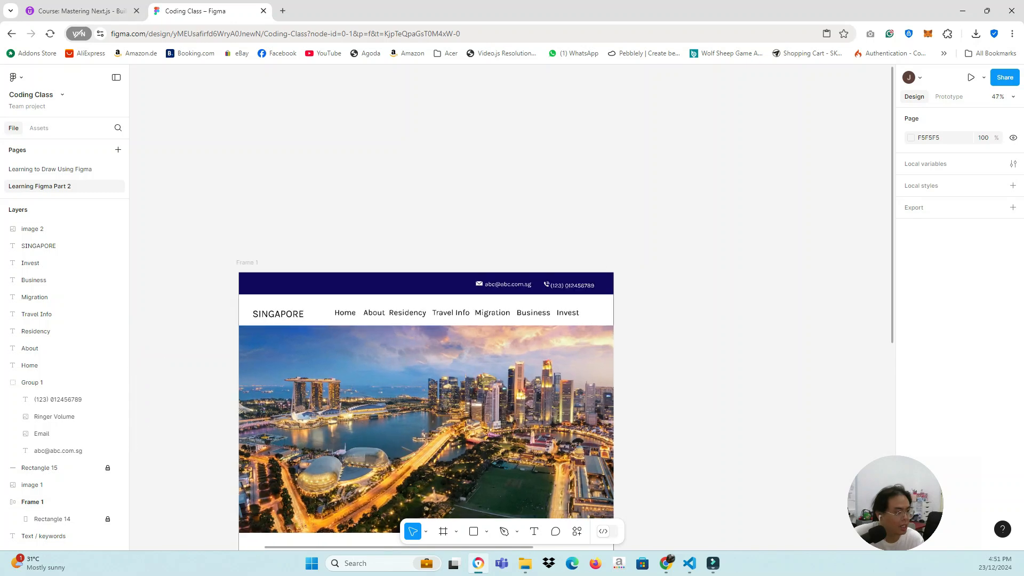
Step: Group the seven menu items from "Home" to "Invest" and shift the group right and slightly up within the menu row
left_click_drag(669, 306, 331, 319)
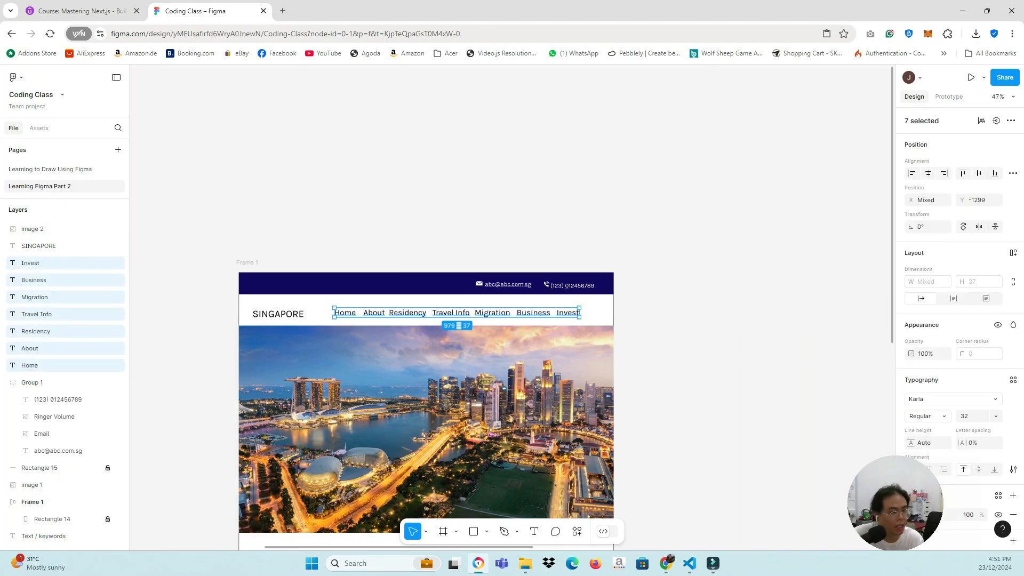
right_click(551, 315)
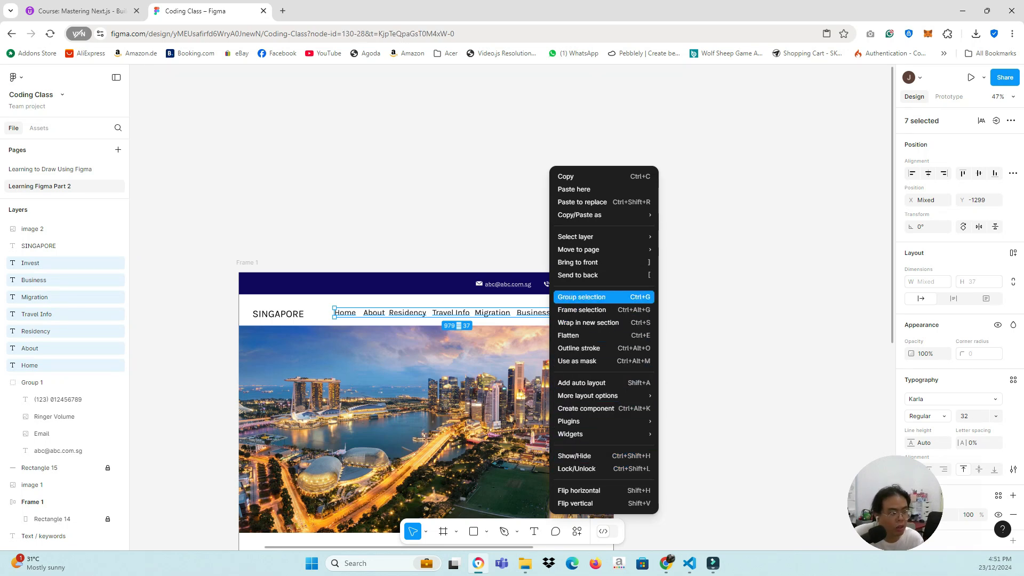
left_click(581, 297)
key("Escape")
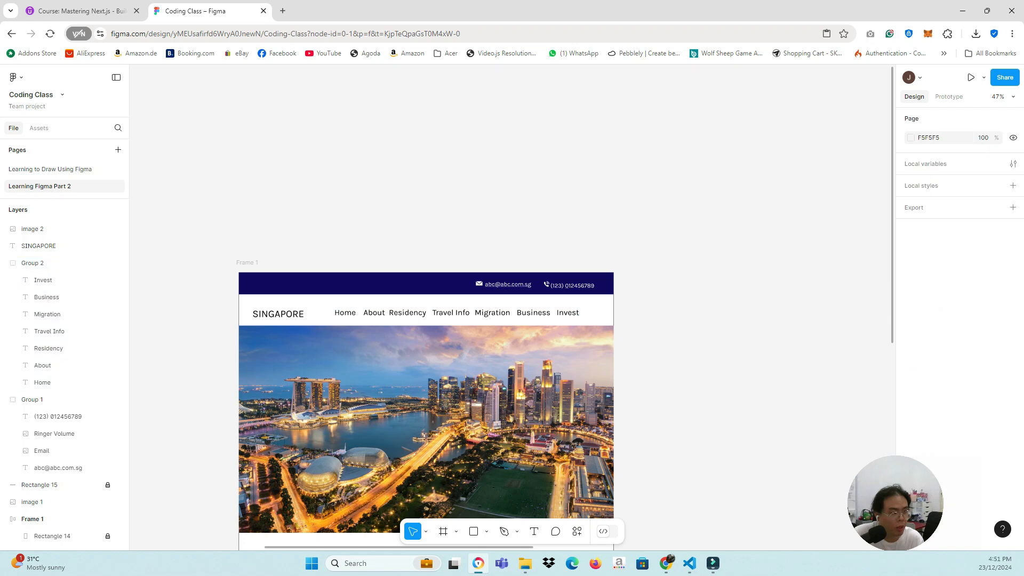
left_click_drag(493, 313, 516, 310)
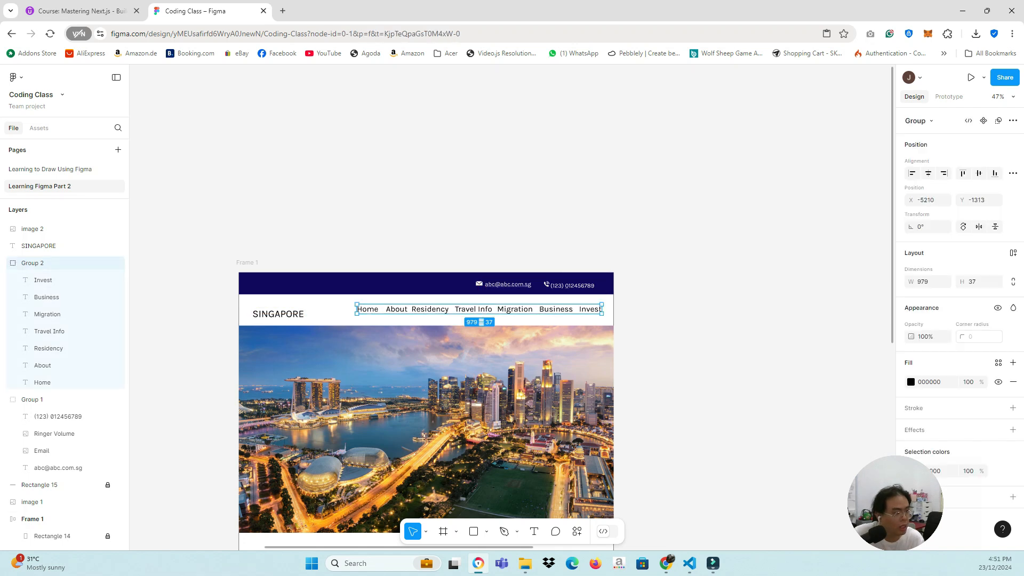
key("Escape")
Step: Move the "SINGAPORE" text slightly closer to the page's left edge and up, level with the menu items
left_click(278, 315)
left_click_drag(279, 314, 273, 309)
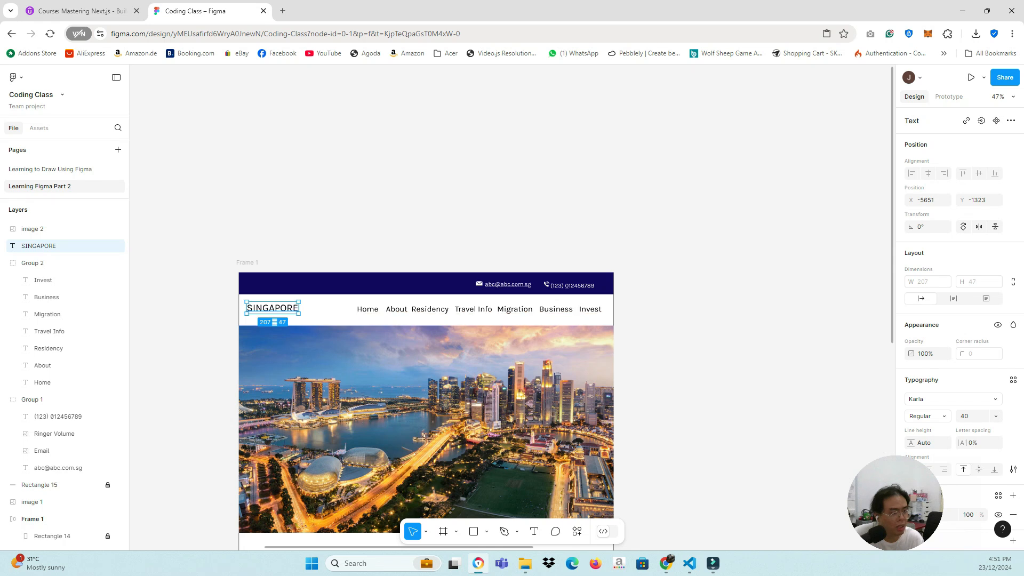
key("Escape")
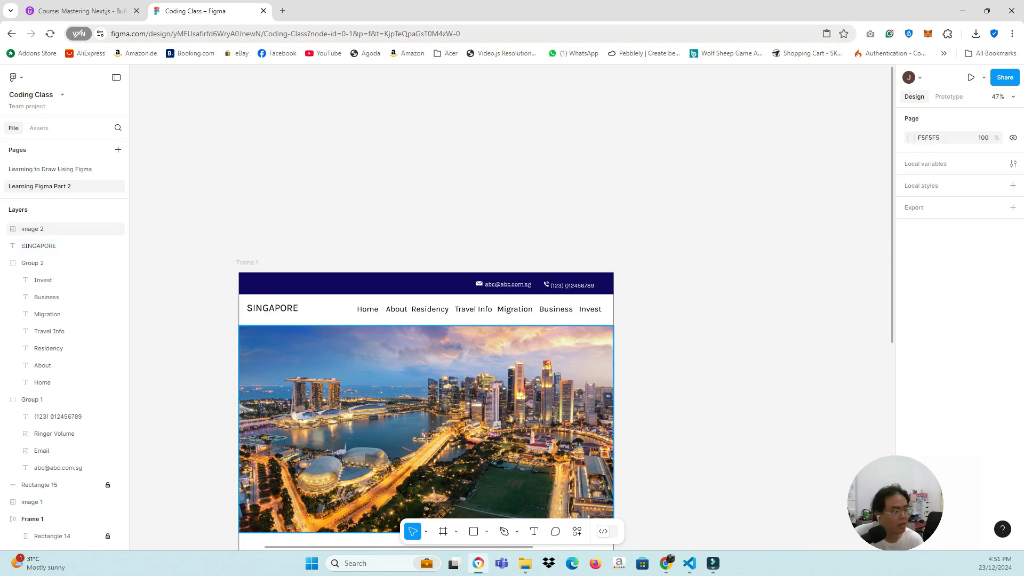
left_click_drag(272, 308, 273, 310)
left_click(770, 217)
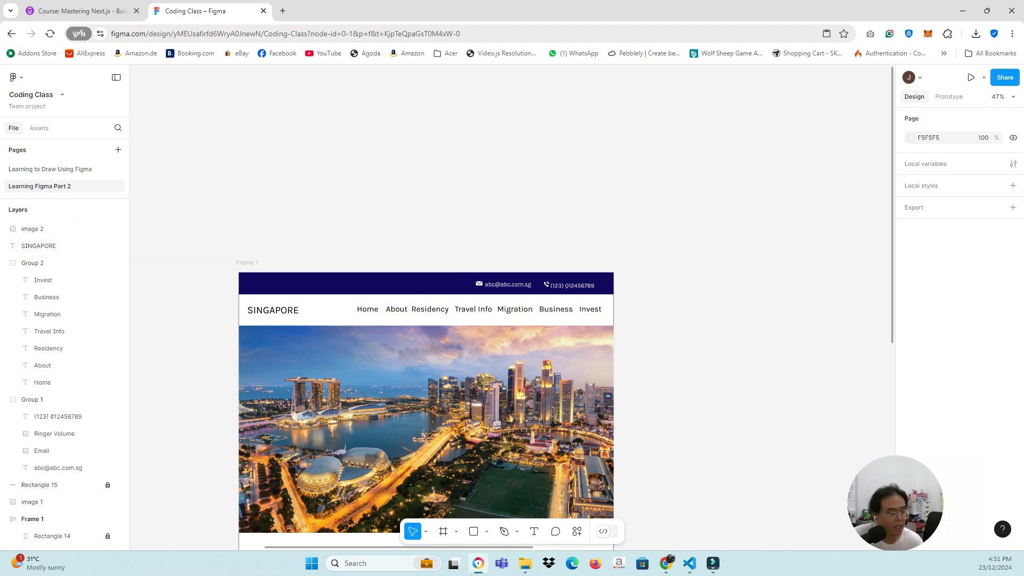
scroll(425, 347, "down", 2)
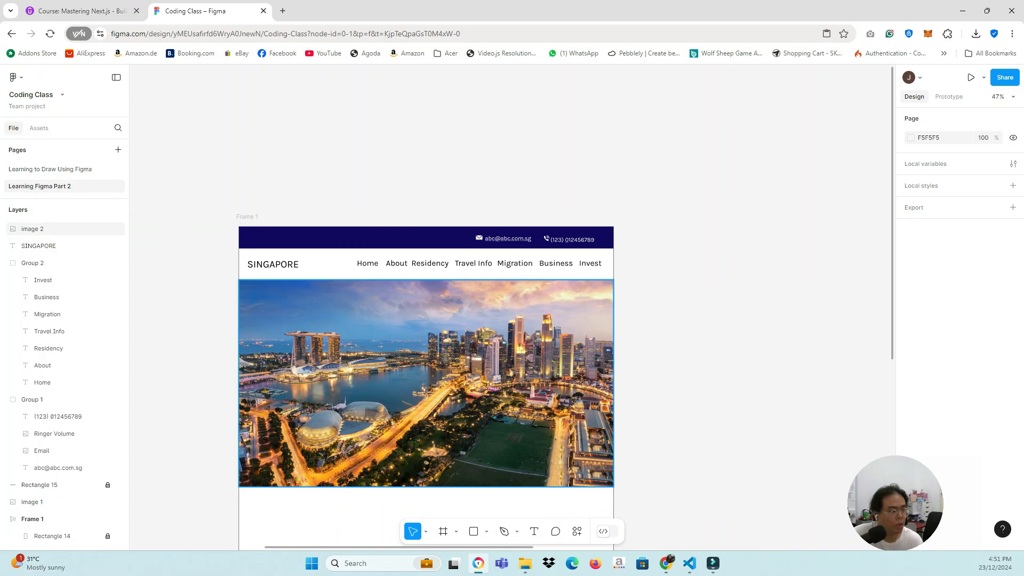
scroll(425, 320, "down", 4)
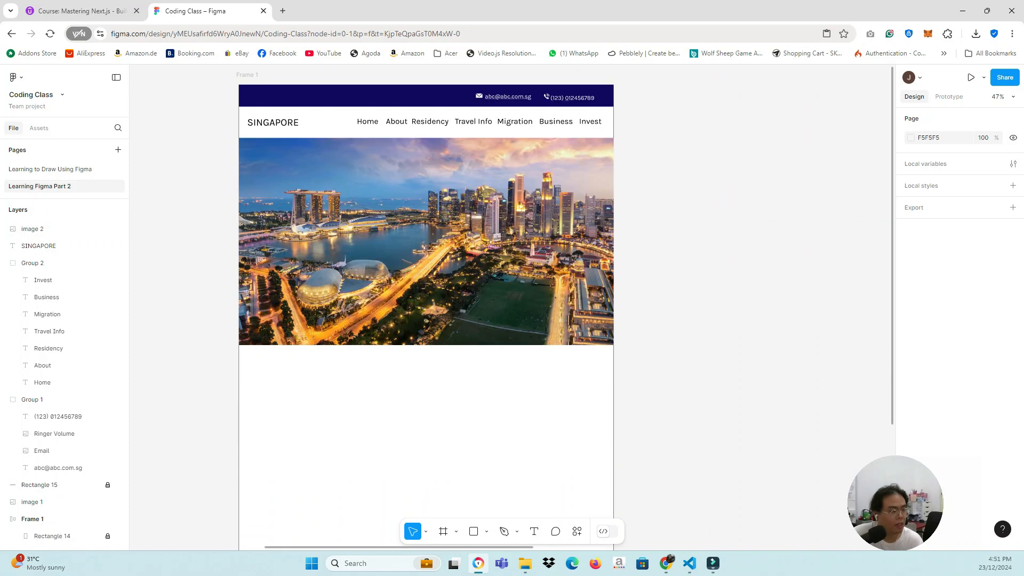
scroll(512, 309, "right", 10)
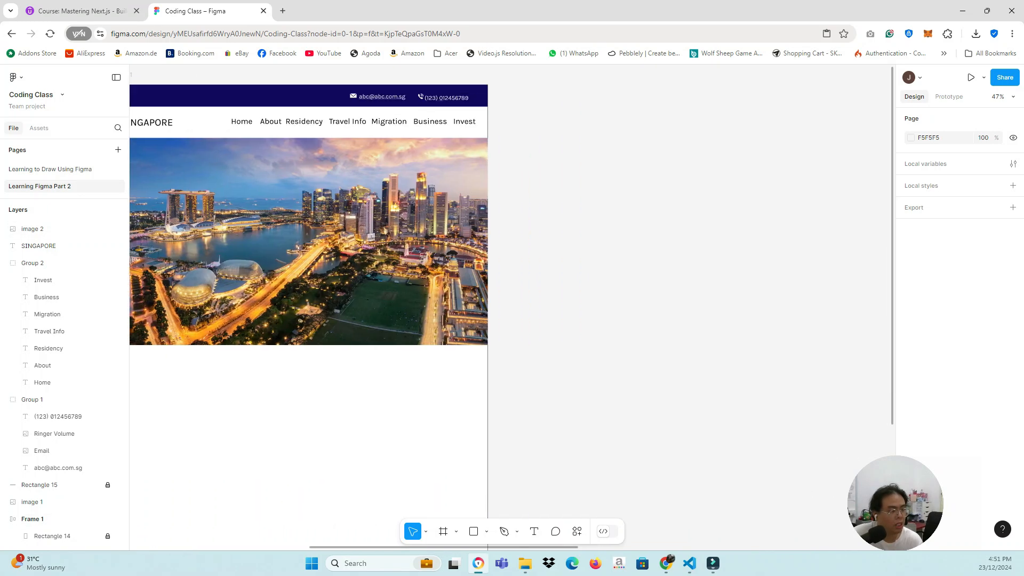
scroll(512, 310, "down", 15)
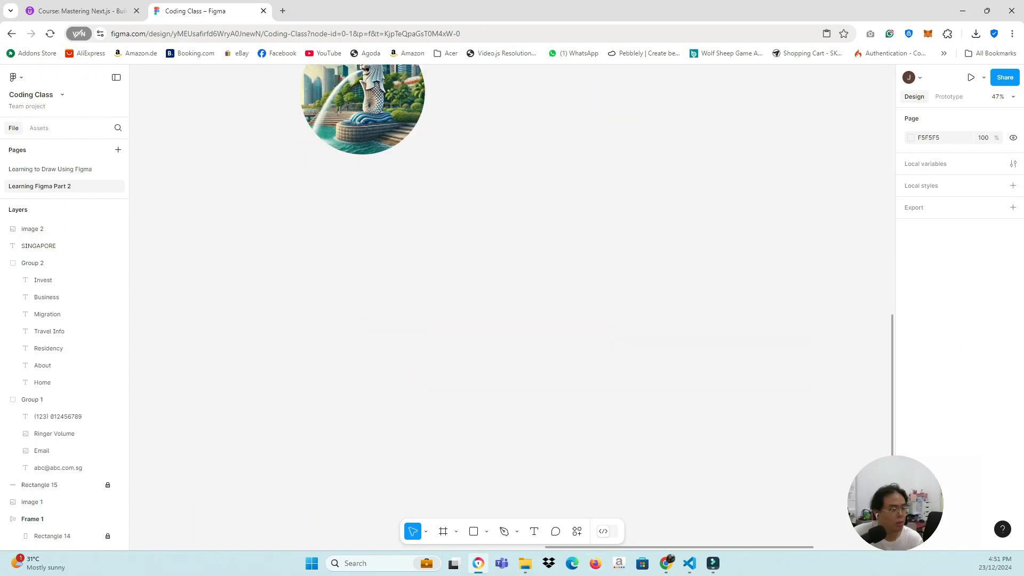
scroll(512, 309, "left", 10)
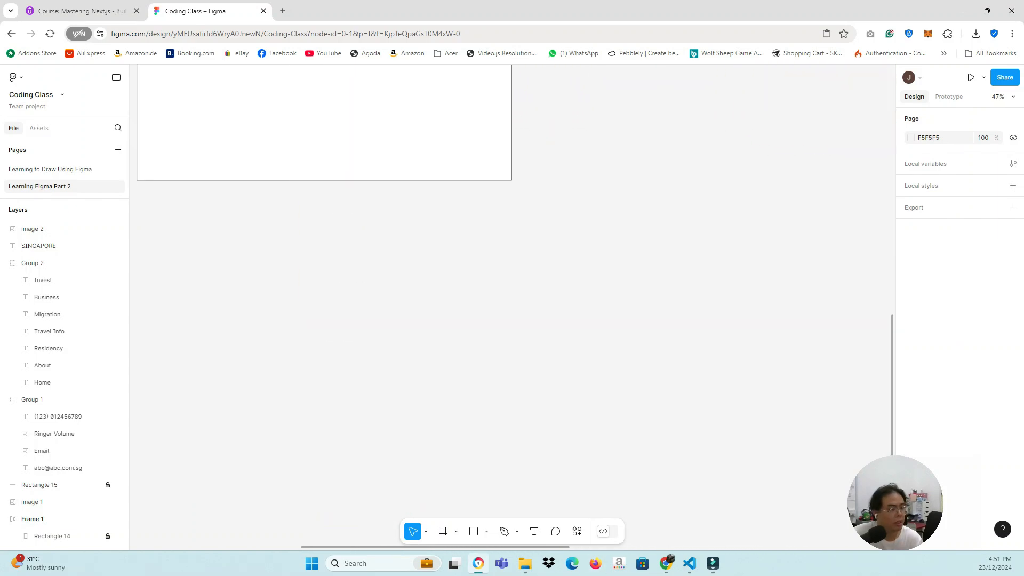
scroll(324, 291, "up", 10)
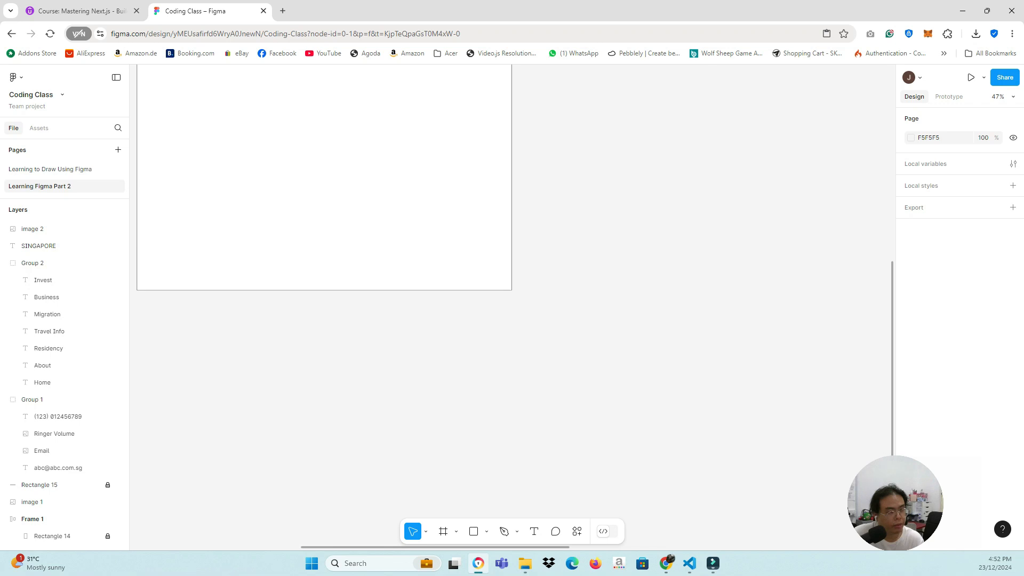
scroll(324, 291, "up", 3)
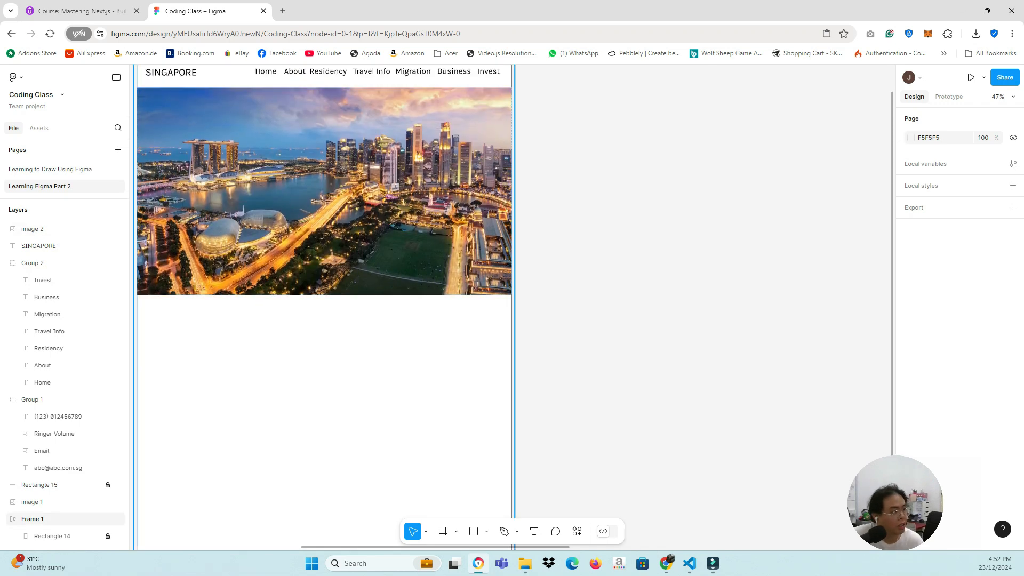
Step: On the "Learning to Draw Using Figma" page, copy the "INFO ABOUT SINGAPORE" heading, the welcome paragraph and the three pictures beneath them
left_click(51, 169)
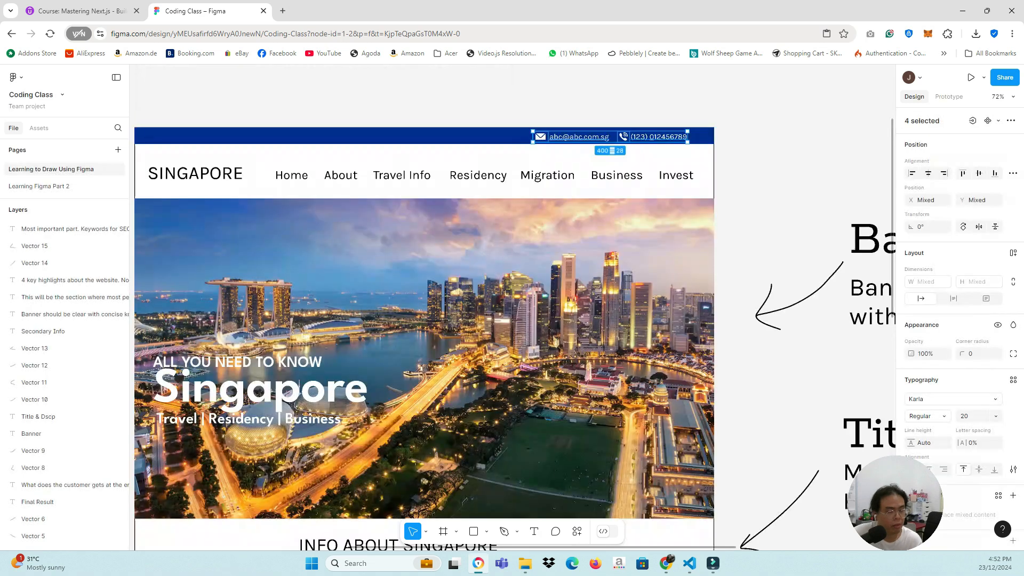
scroll(425, 320, "down", 2)
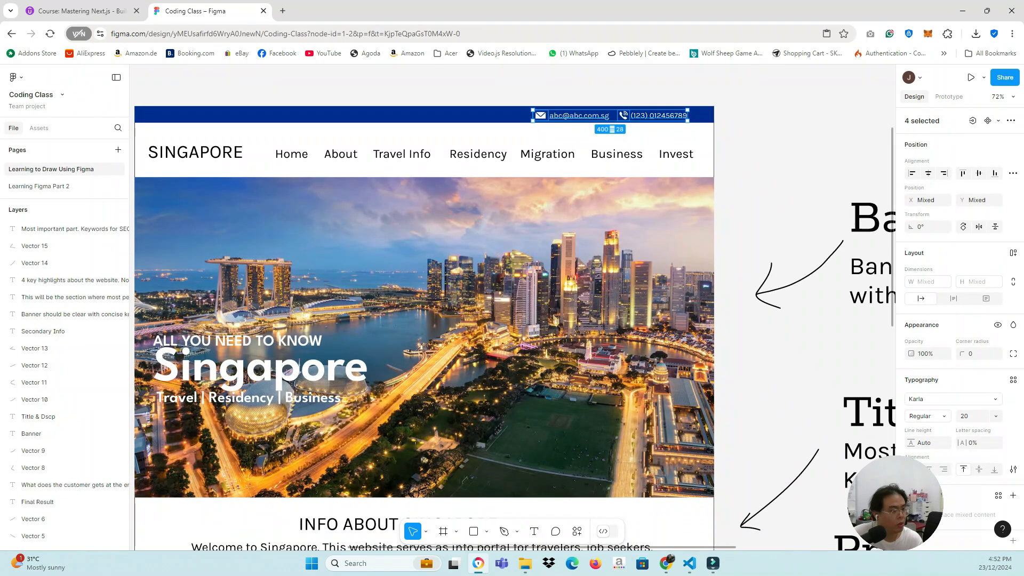
scroll(424, 307, "down", 5)
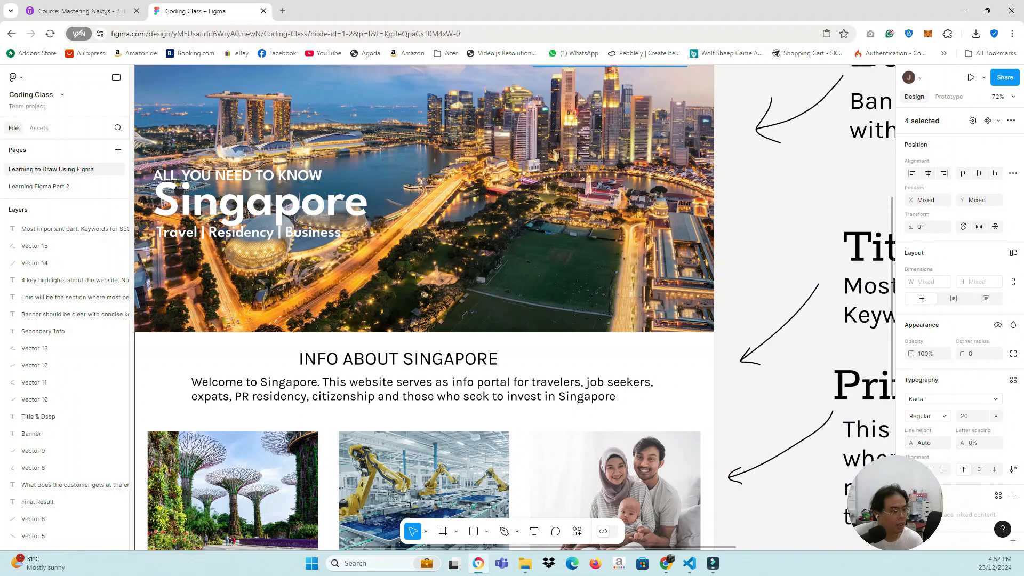
scroll(425, 307, "left", 2)
scroll(528, 469, "left", 2)
scroll(528, 470, "down", 2)
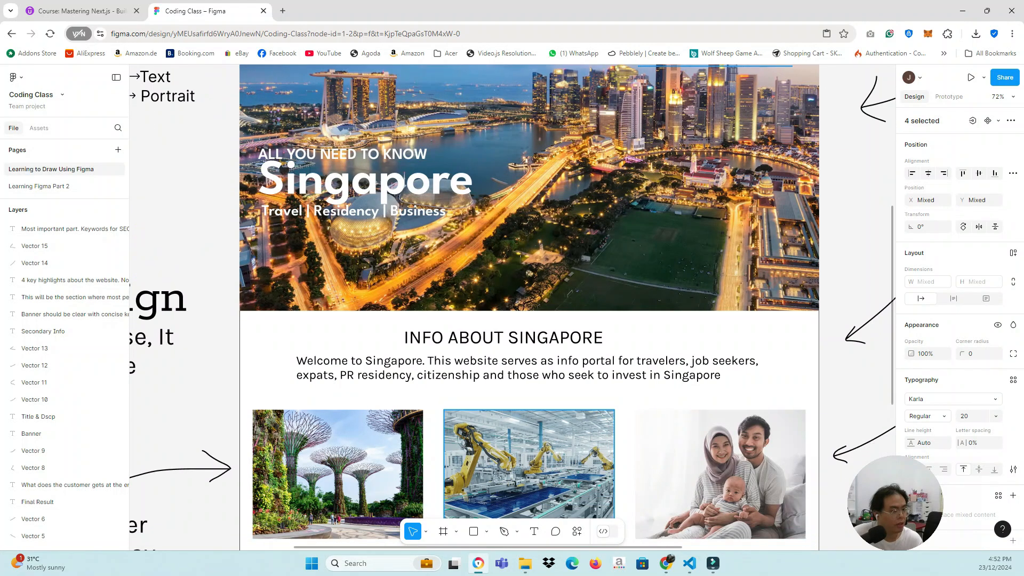
scroll(528, 459, "down", 2)
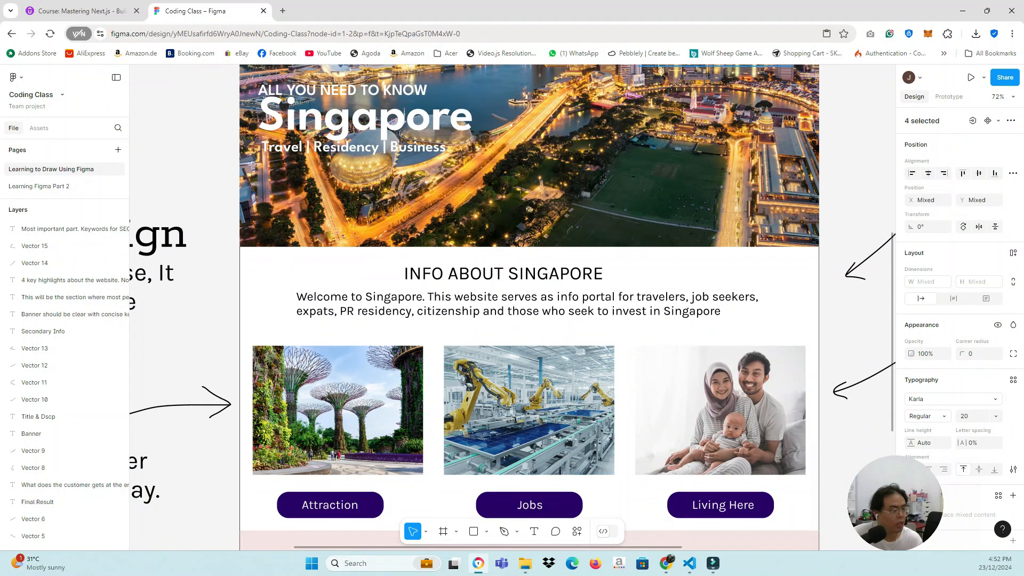
left_click_drag(207, 262, 735, 440)
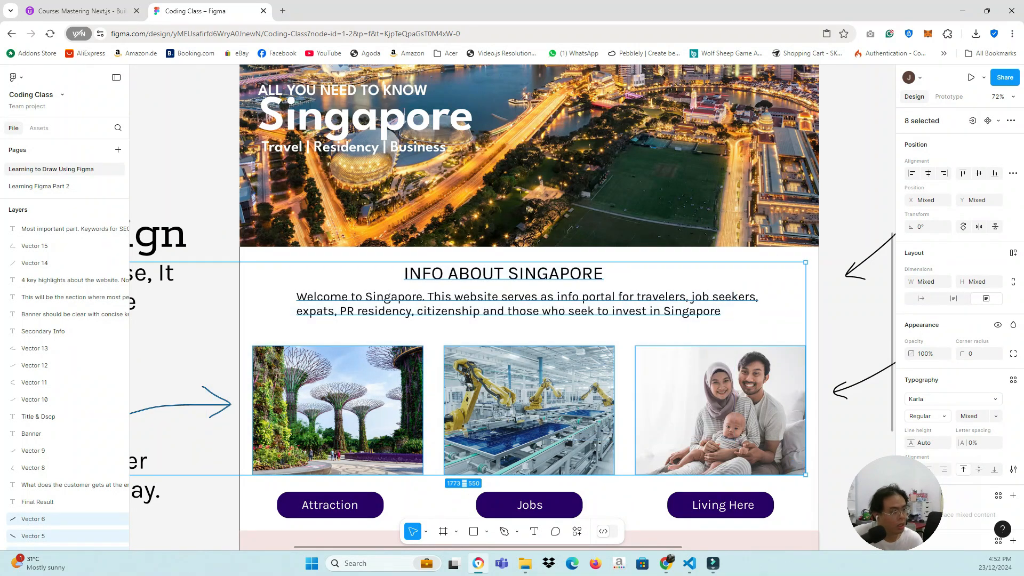
key("Escape")
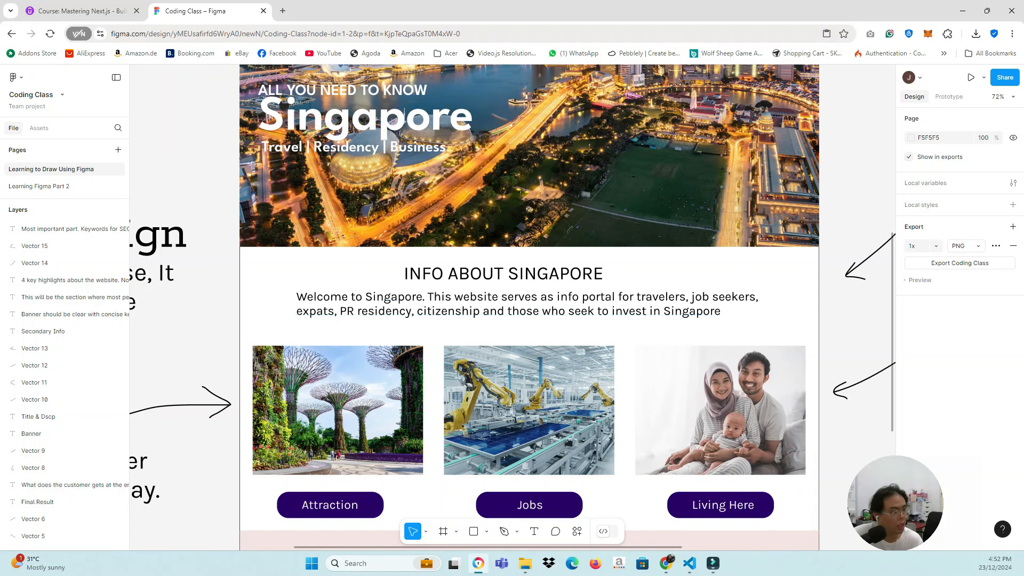
left_click_drag(268, 265, 668, 423)
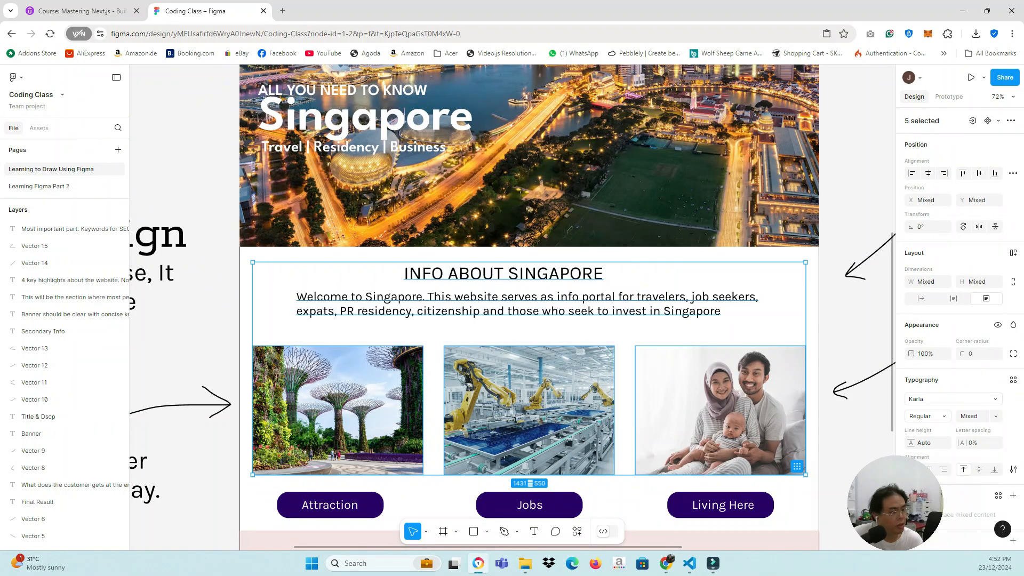
right_click(662, 423)
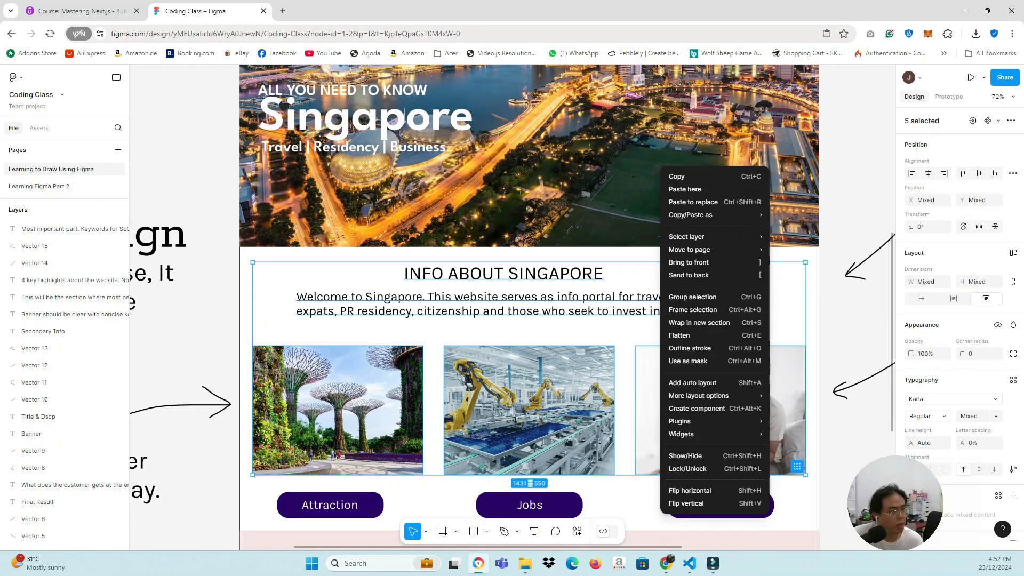
left_click(688, 177)
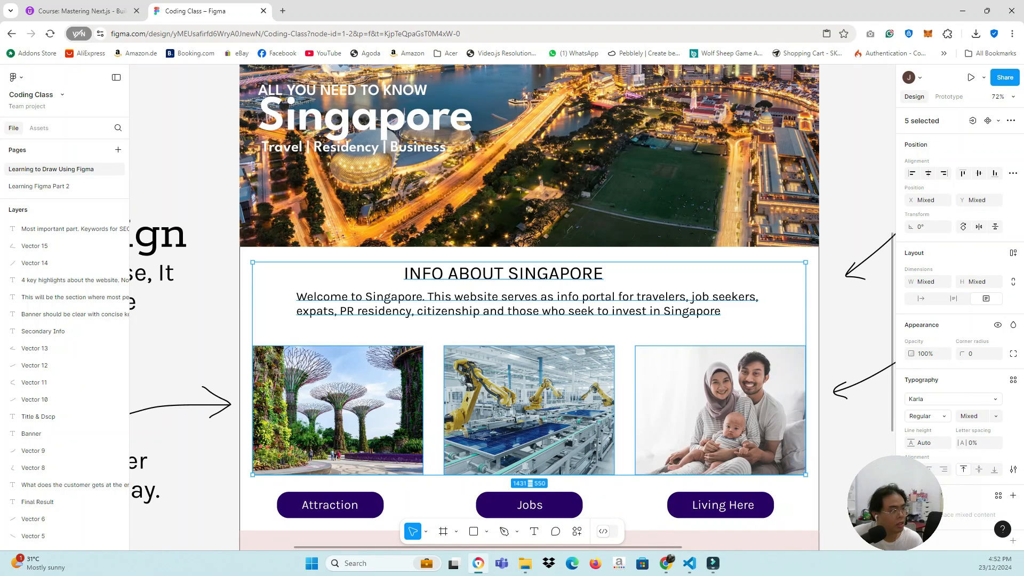
Step: Paste the copied heading, paragraph and pictures on the "Learning Figma Part 2" page, in the empty canvas beside the website layout
left_click(40, 186)
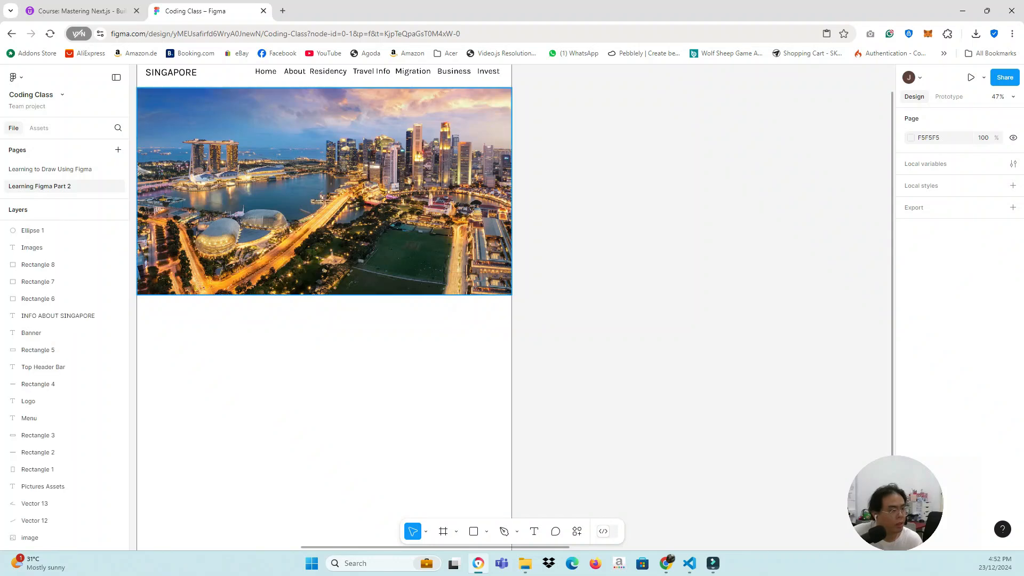
right_click(572, 288)
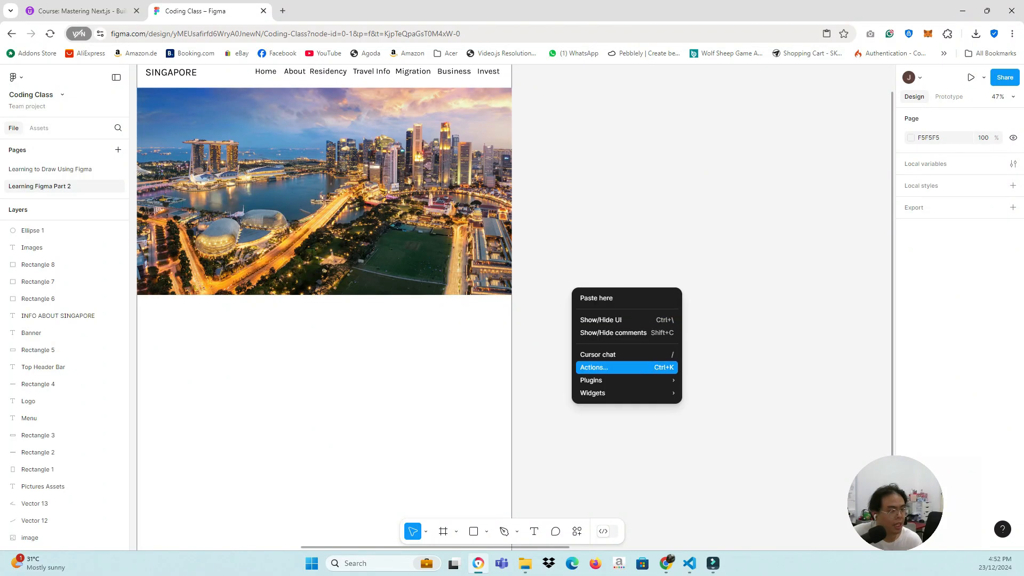
left_click(597, 298)
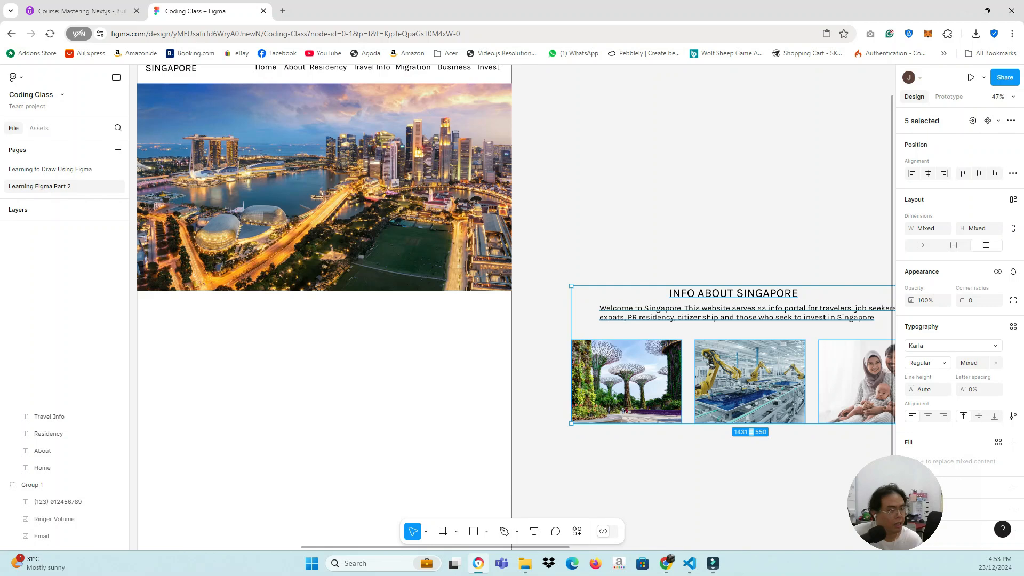
key("Escape")
Step: Place the garden picture below the skyline banner, near the left edge of the website layout
scroll(515, 307, "down", 1)
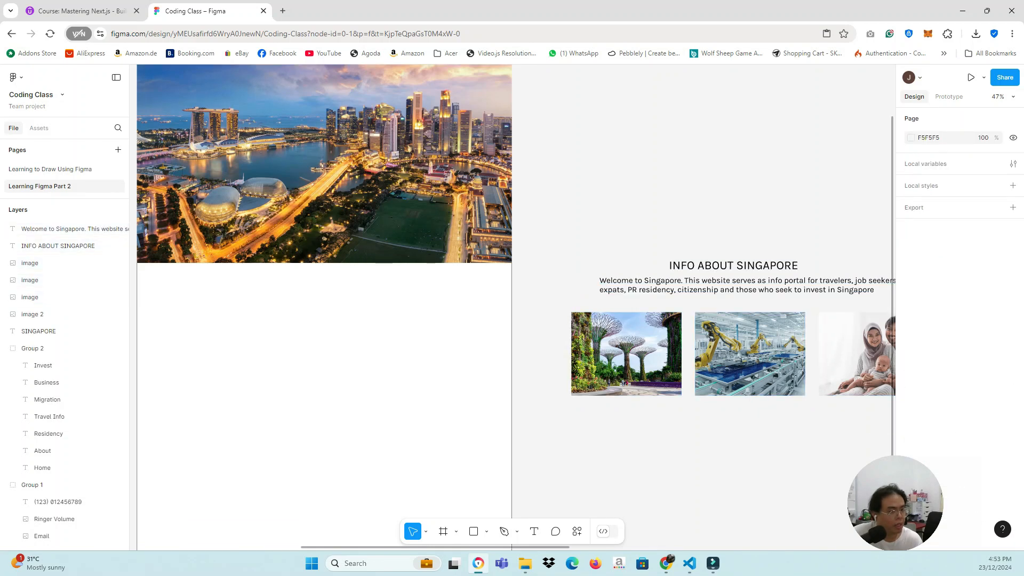
scroll(626, 336, "down", 1)
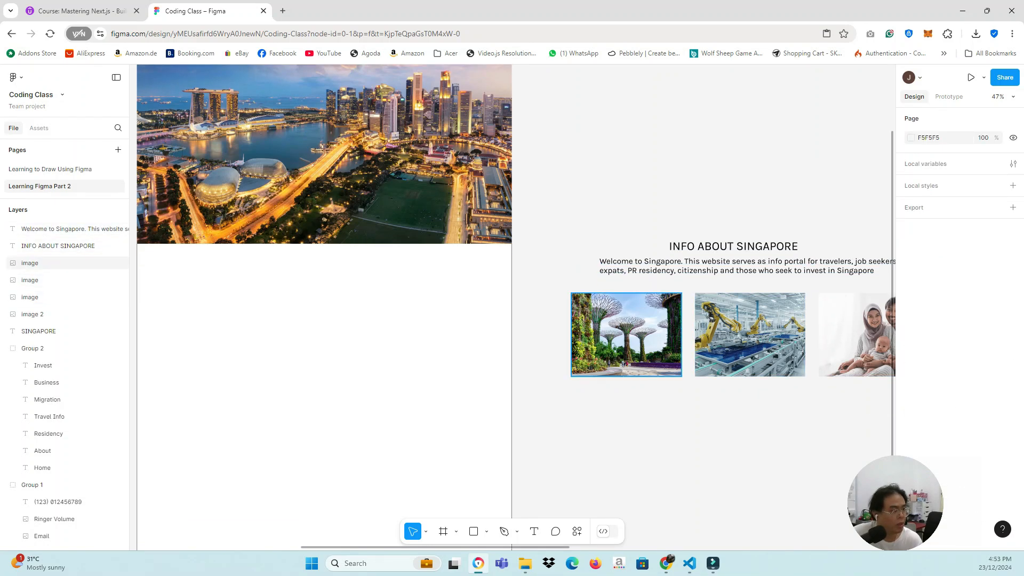
left_click_drag(626, 334, 197, 348)
Step: Try to place the robot factory picture beside the garden picture below the skyline banner
left_click_drag(750, 335, 316, 342)
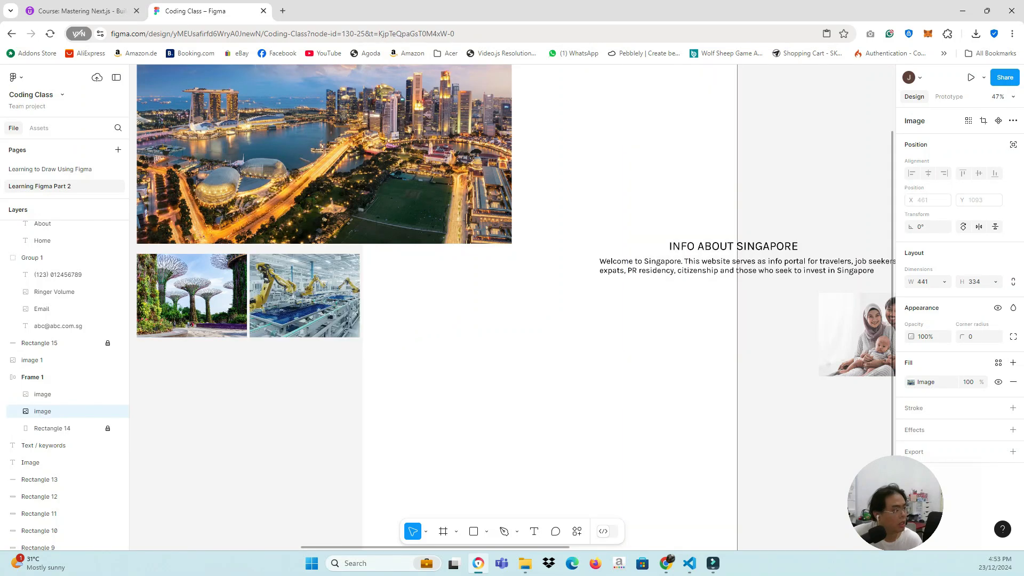
scroll(316, 341, "down", 1)
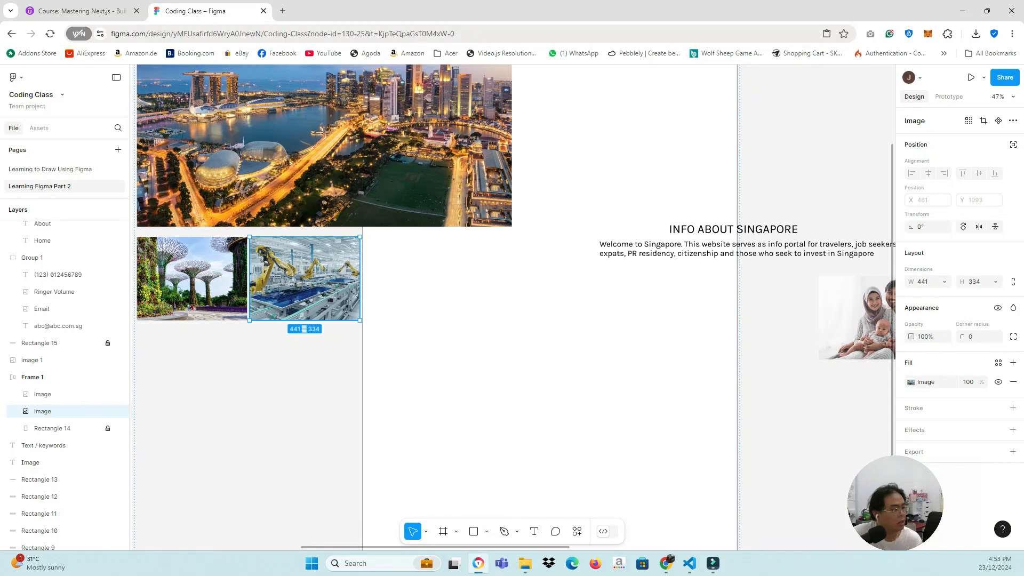
scroll(351, 336, "down", 1)
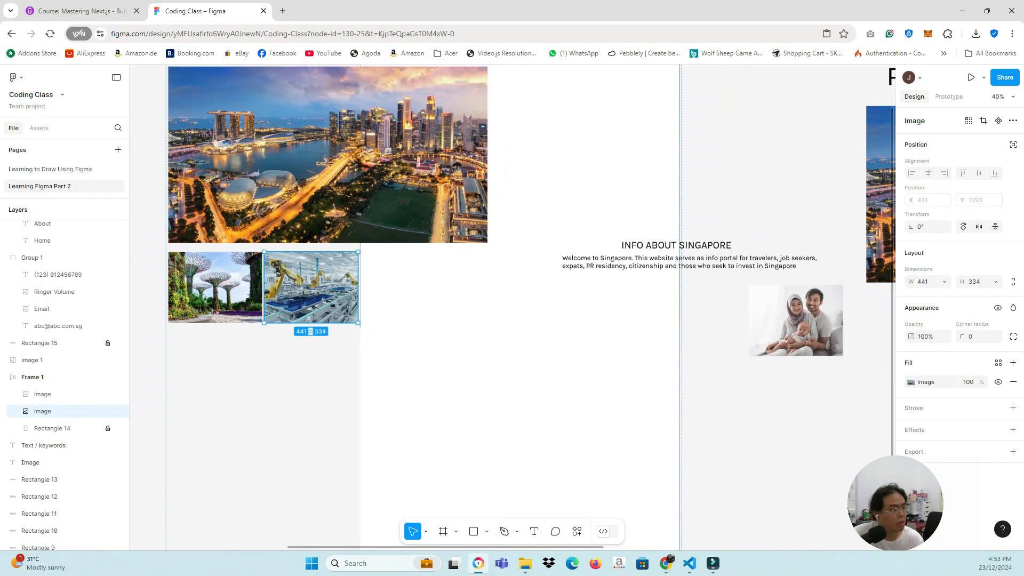
scroll(350, 336, "down", 2)
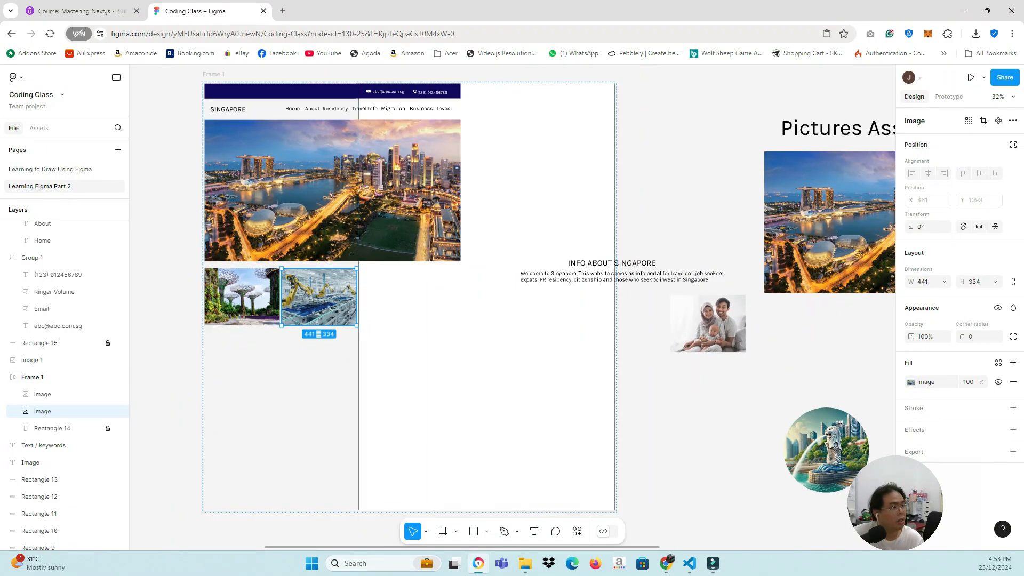
Step: Undo moving the robot factory picture into the website layout
left_click(169, 352)
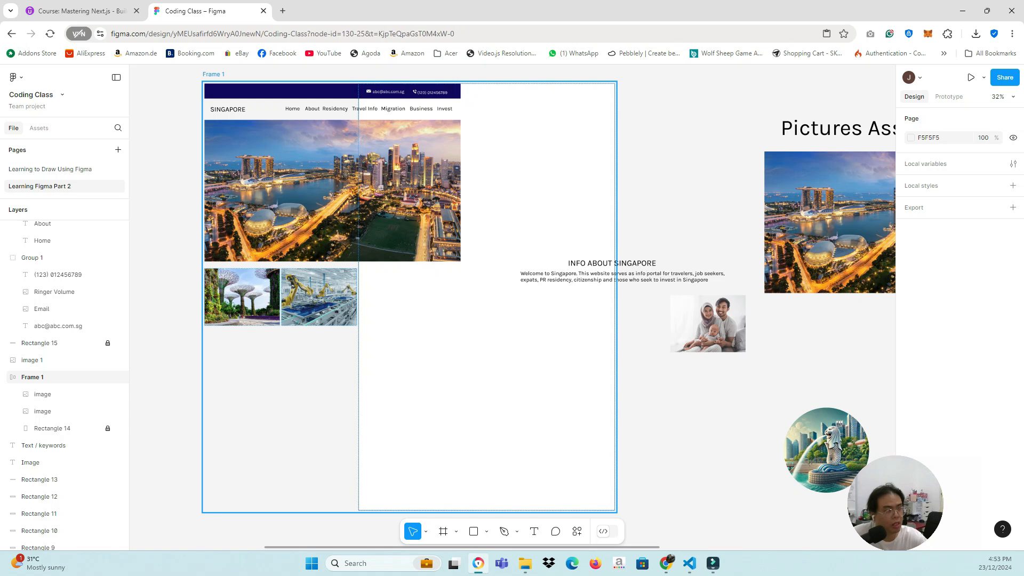
key("ctrl+z")
key("ctrl+z")
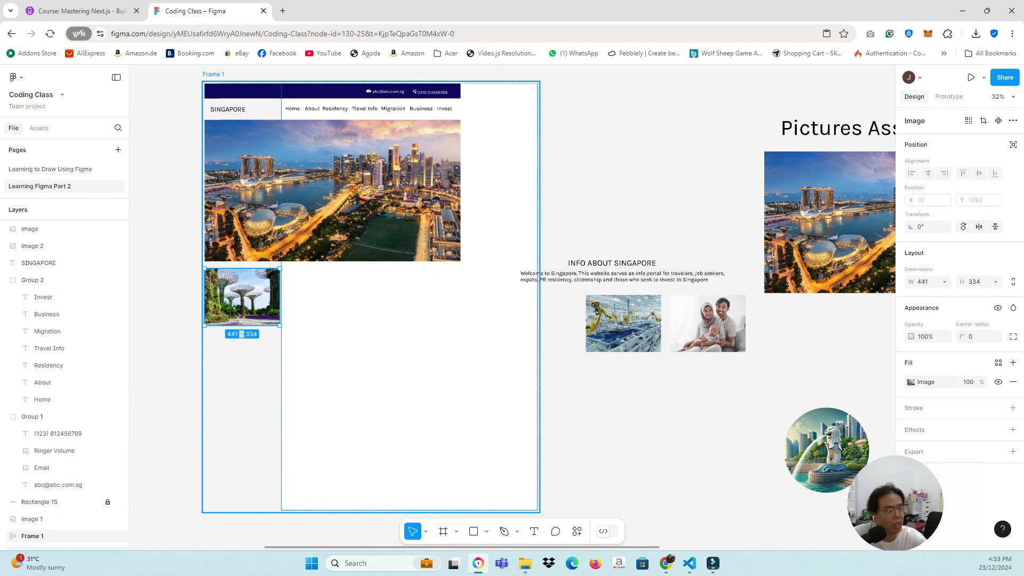
Step: Undo placing the garden picture in the website layout, returning it to the pasted pictures beside the layout
key("Escape")
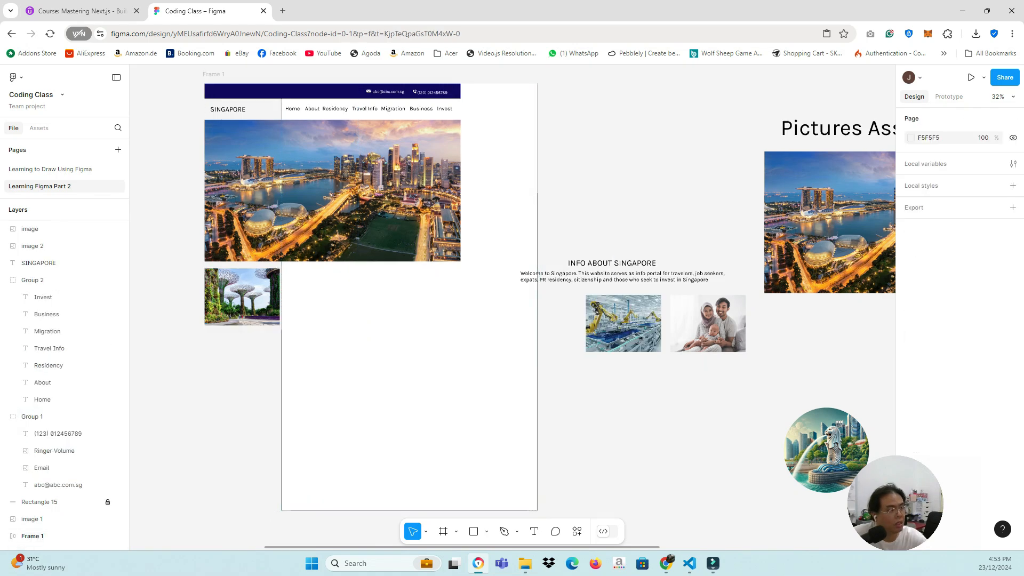
key("ctrl+z")
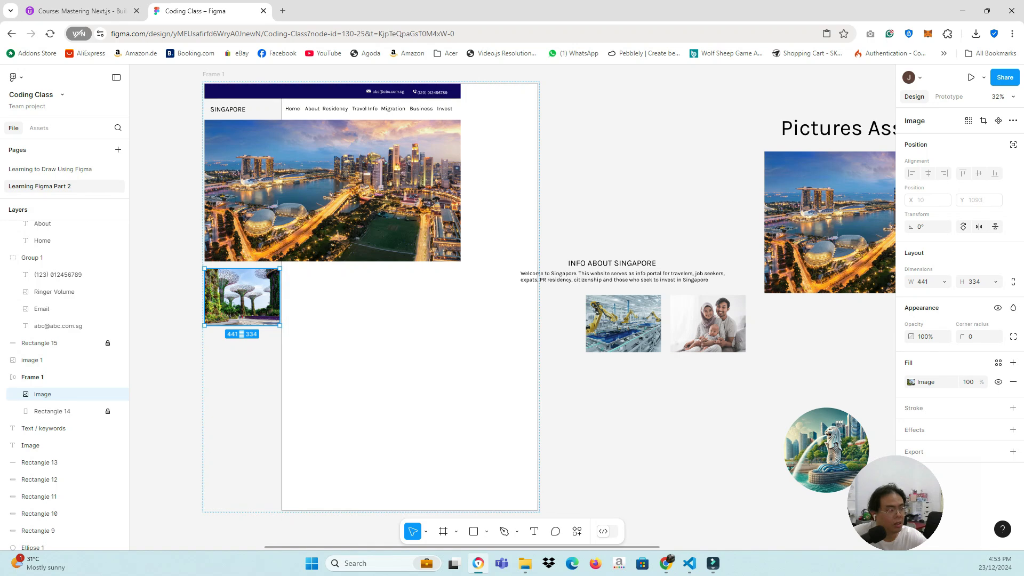
key("ctrl+z")
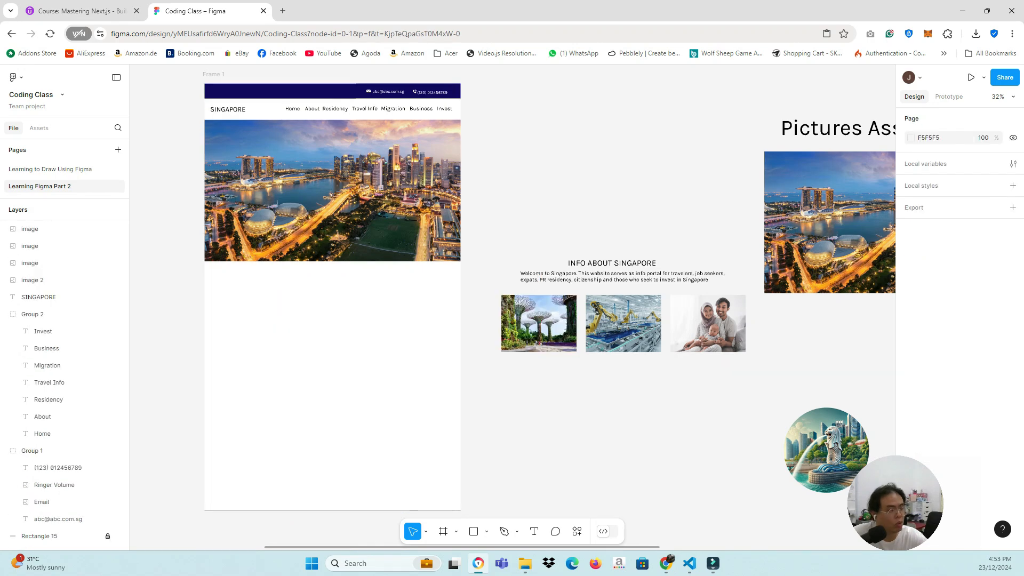
key("ctrl+z")
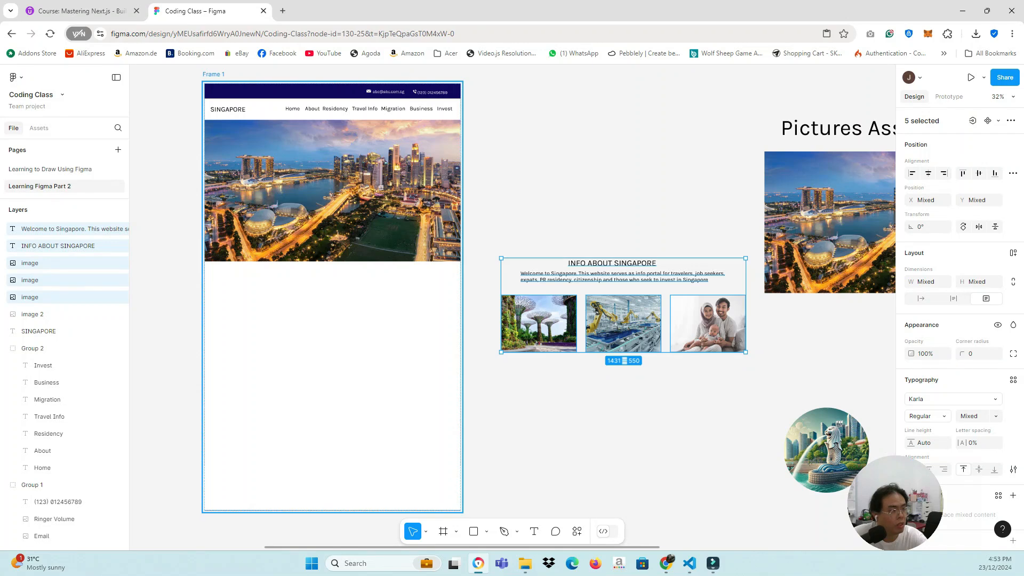
Step: Lock the website layout's Frame 1 so that its contents stay fixed while pictures are moved over it
left_click(332, 341)
right_click(401, 142)
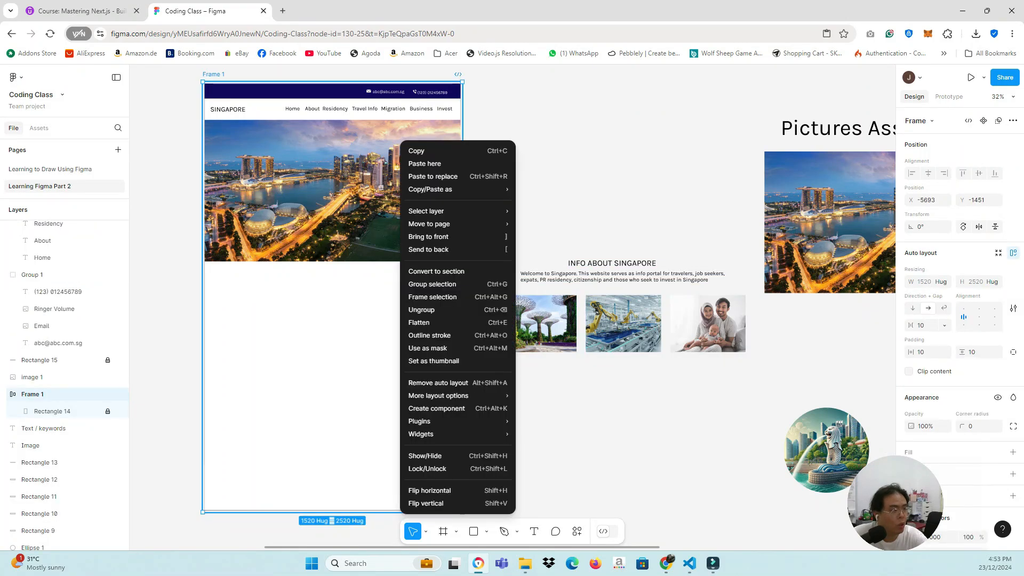
mouse_move(458, 395)
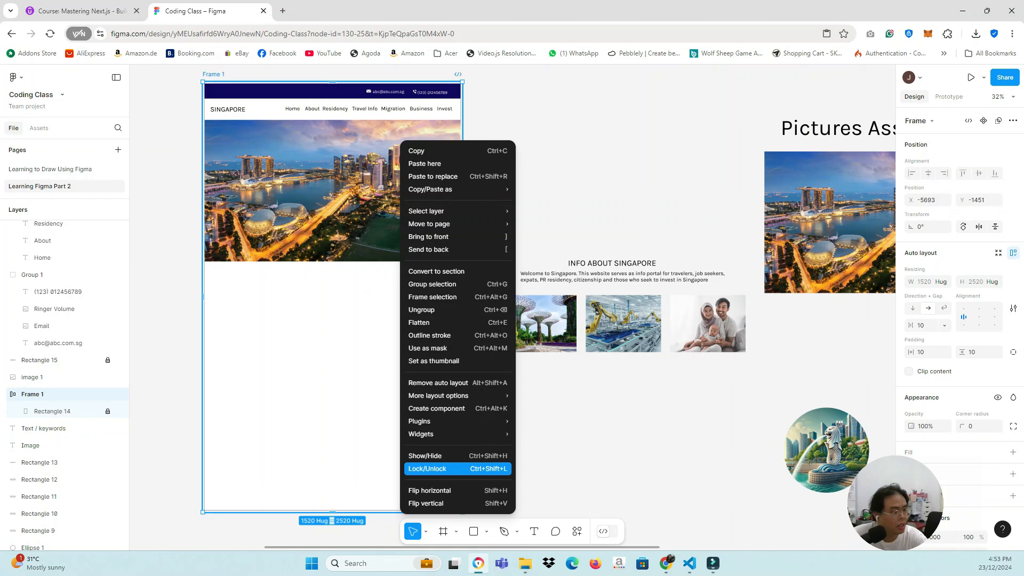
left_click(428, 468)
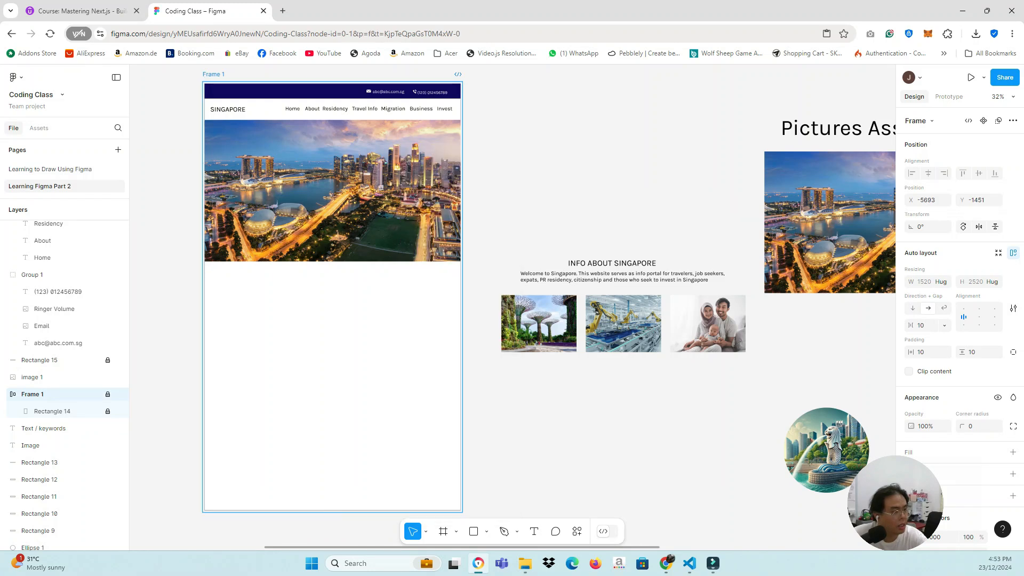
left_click(492, 386)
Step: Place the garden, robot factory and family pictures in a row below the skyline banner, inside the website layout
left_click_drag(538, 323, 247, 325)
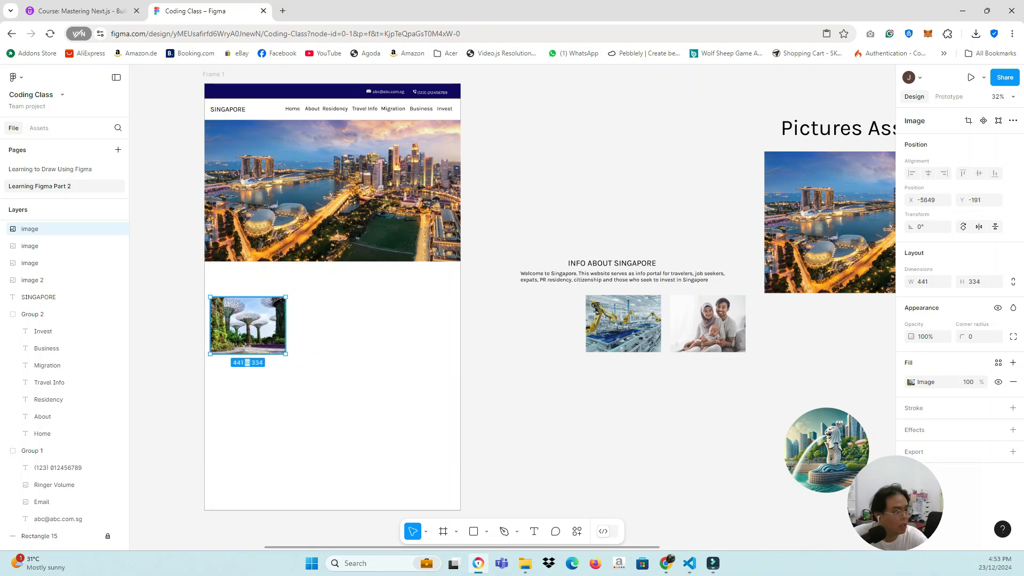
left_click_drag(623, 323, 343, 325)
left_click_drag(708, 323, 426, 326)
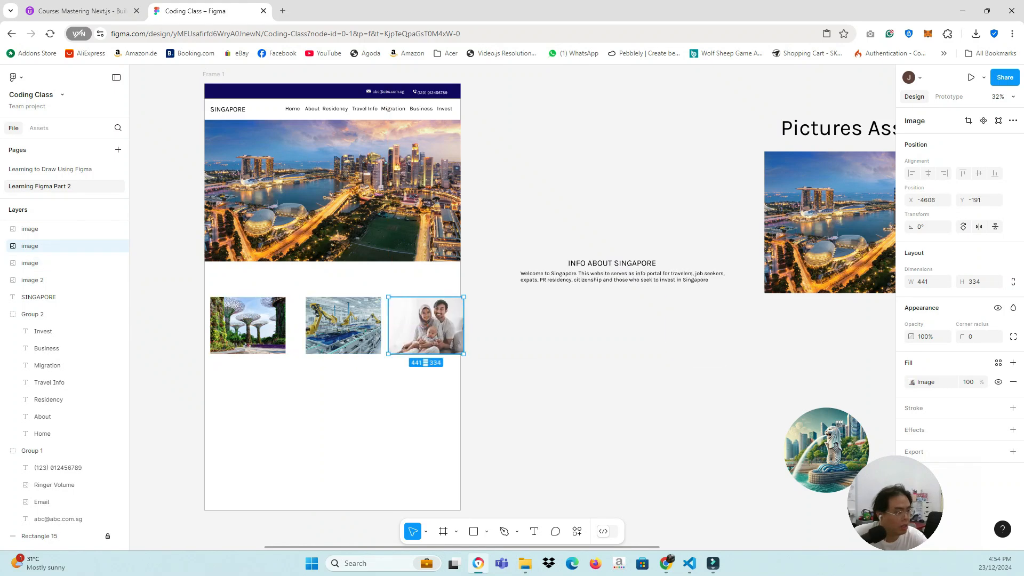
Step: Adjust the robot factory and family pictures horizontally to space the three pictures evenly, 59 apart, within the layout's width
scroll(146, 338, "up", 3)
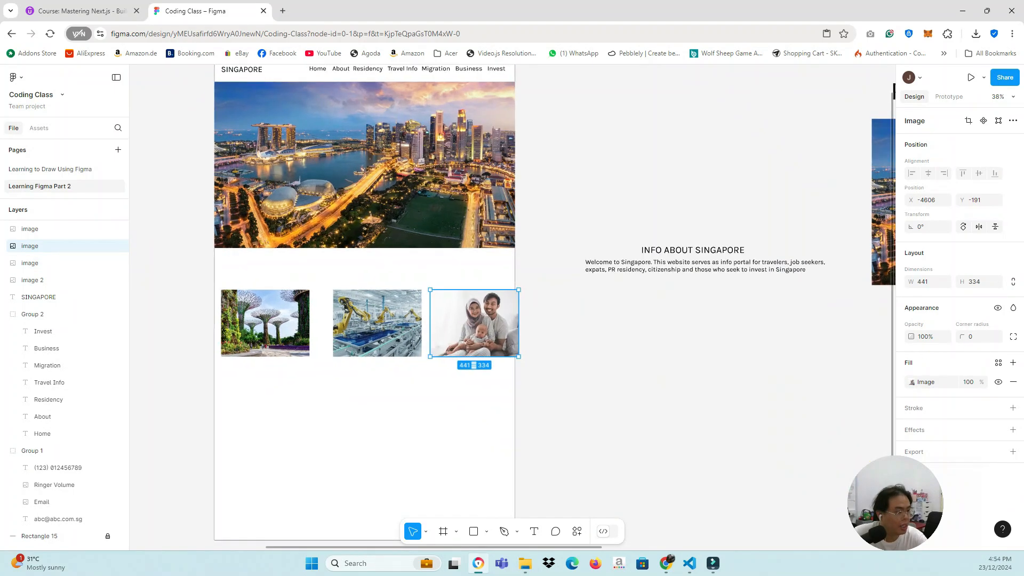
left_click(374, 326)
left_click_drag(374, 326, 366, 325)
left_click(474, 323)
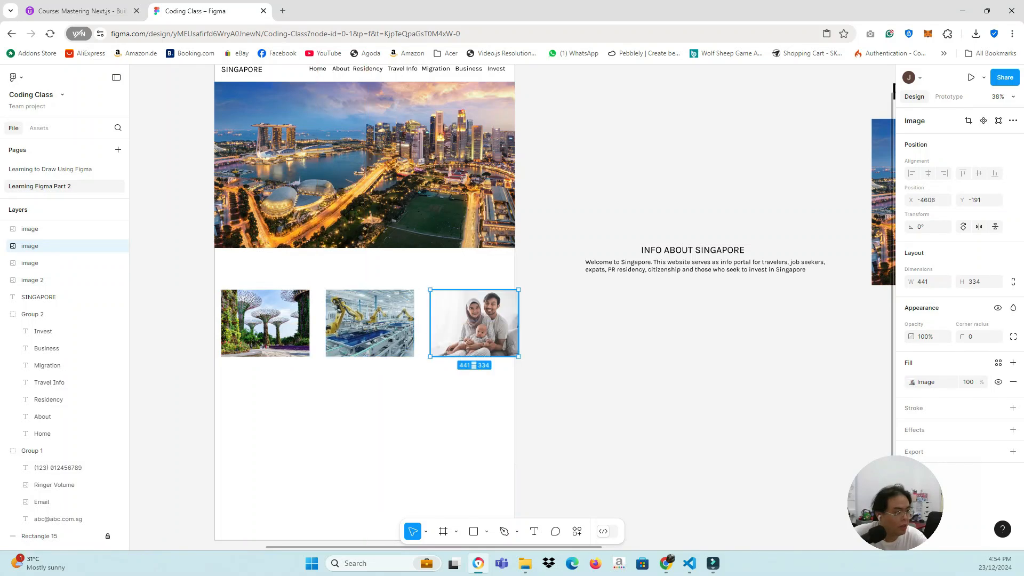
left_click_drag(474, 323, 464, 324)
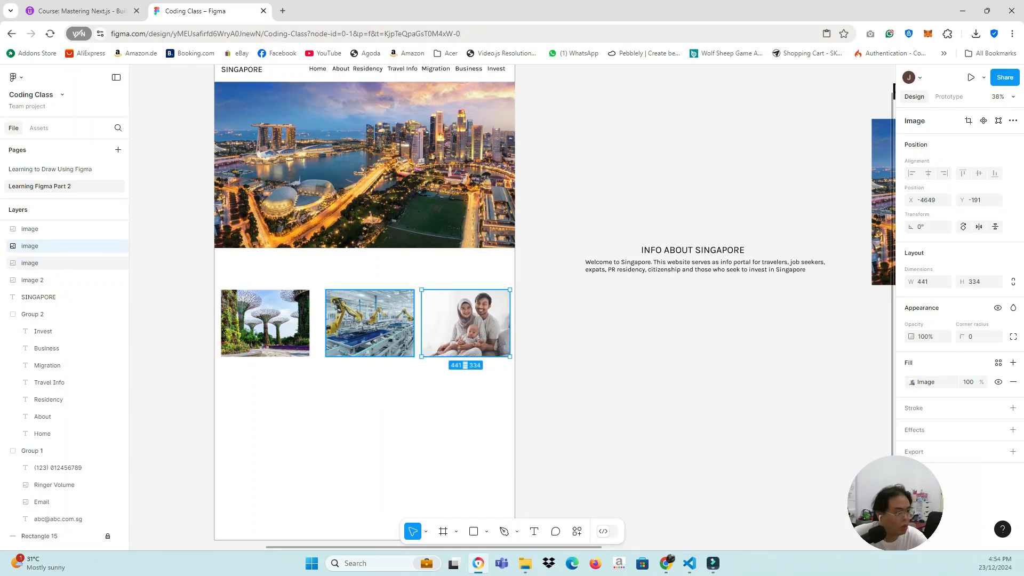
left_click_drag(370, 324, 365, 324)
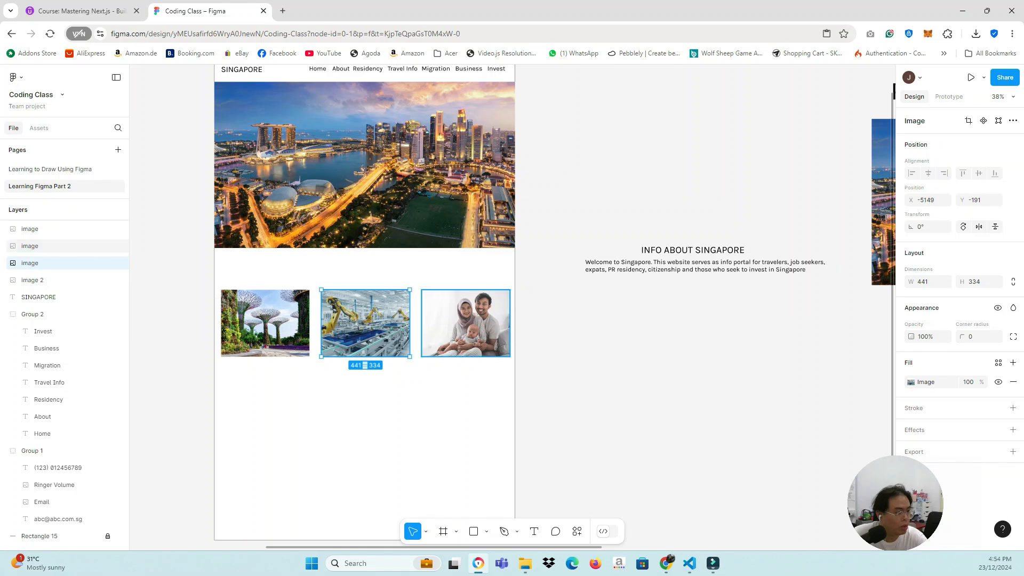
key("Escape")
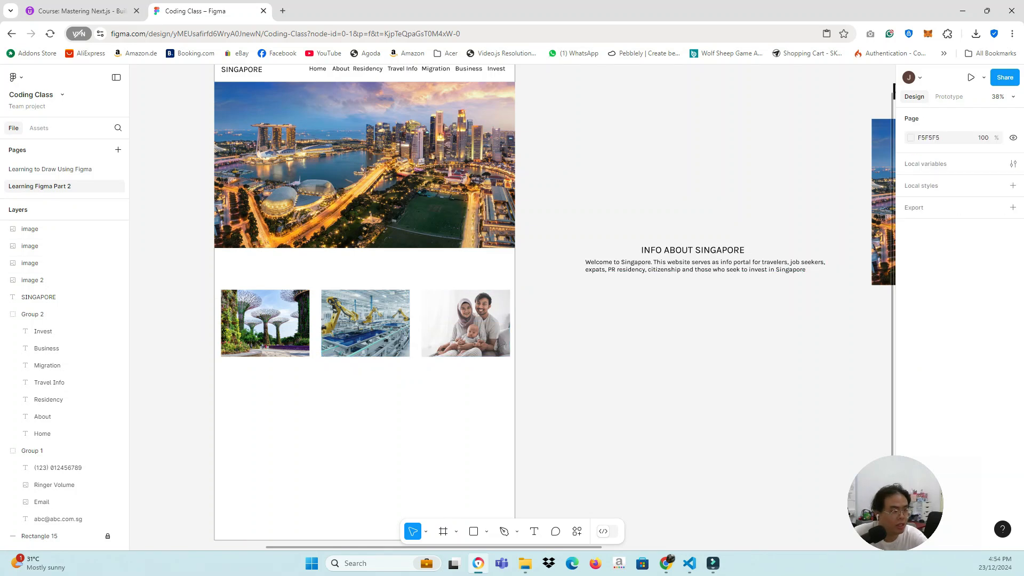
Step: Move the "INFO ABOUT SINGAPORE" heading and its paragraph together into the gap between the skyline banner and the three pictures
left_click_drag(579, 233, 824, 308)
left_click_drag(693, 261, 365, 274)
key("Escape")
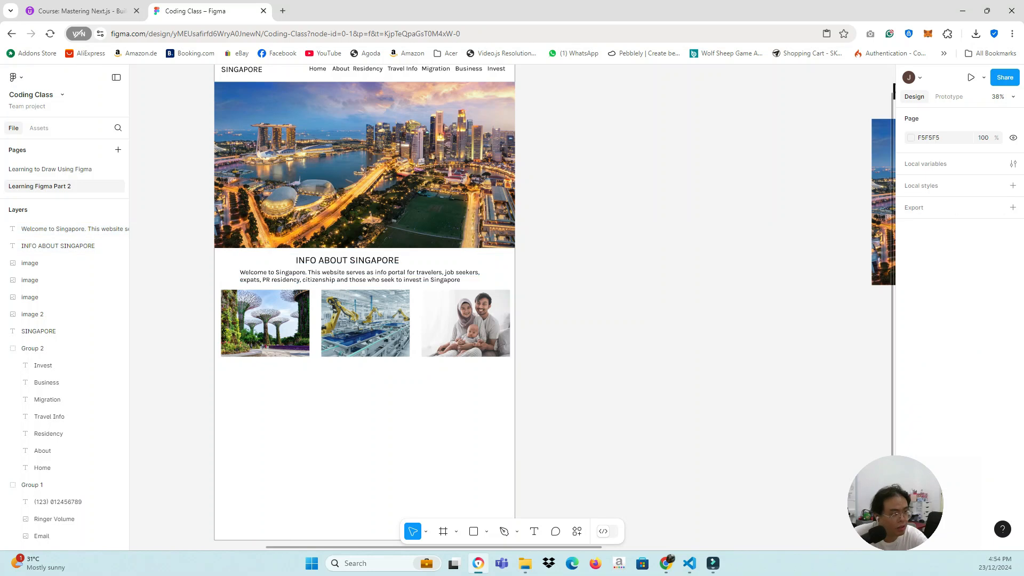
Step: Lower the row of three pictures to Y -121 and recentre the heading and paragraph in the widened gap above them
left_click_drag(551, 298, 201, 344)
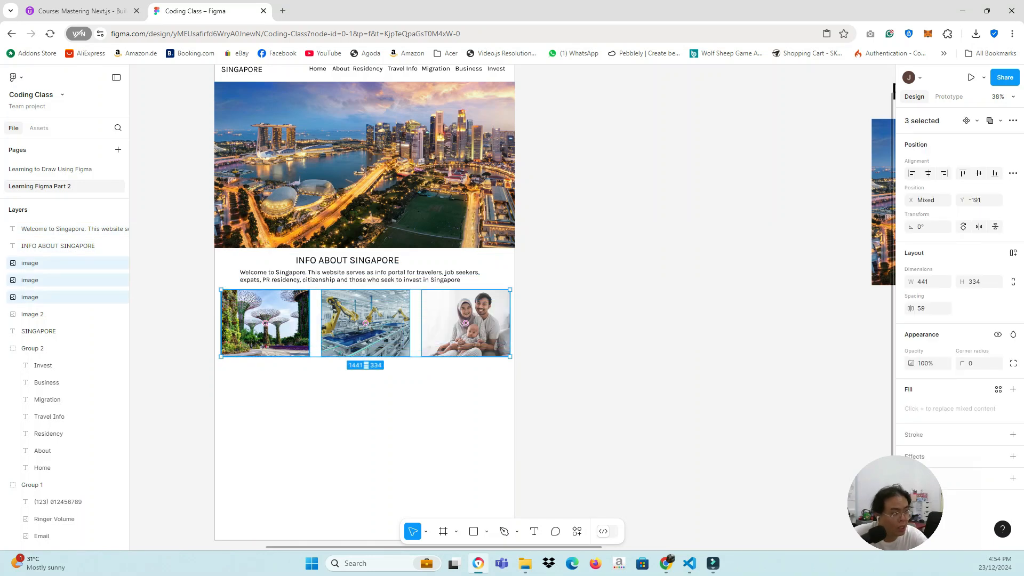
left_click_drag(272, 336, 272, 350)
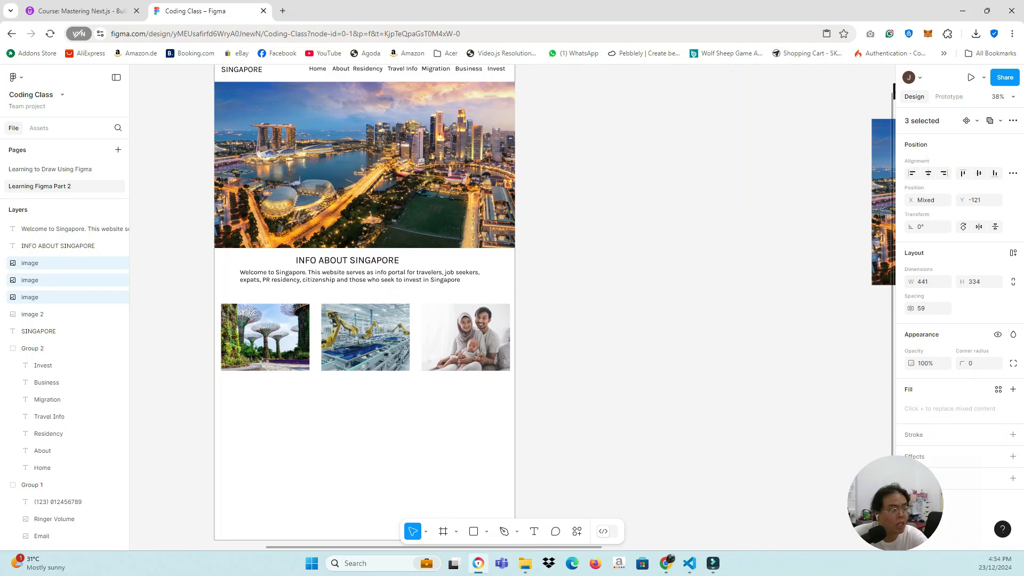
key("Escape")
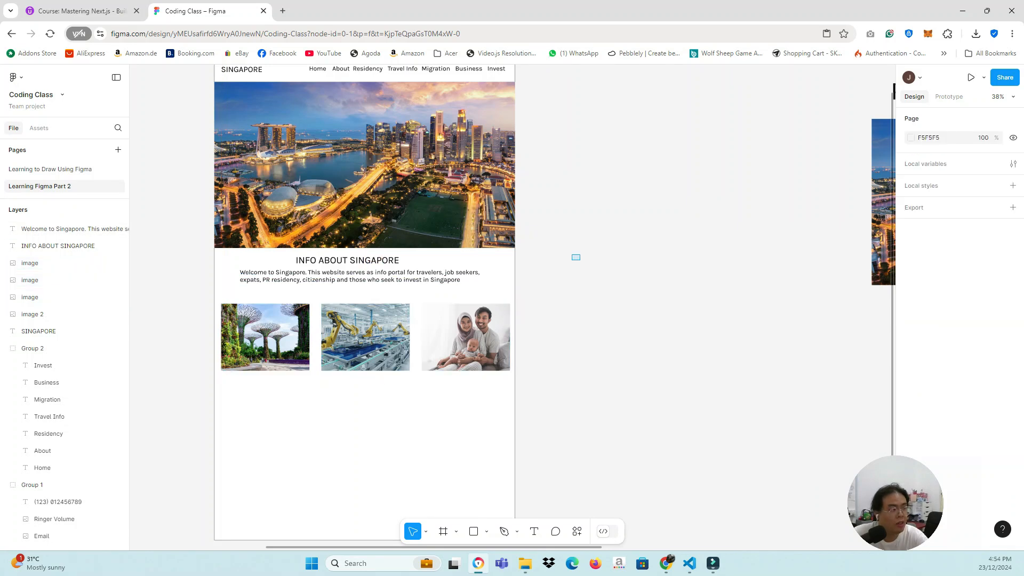
left_click_drag(572, 260, 359, 277)
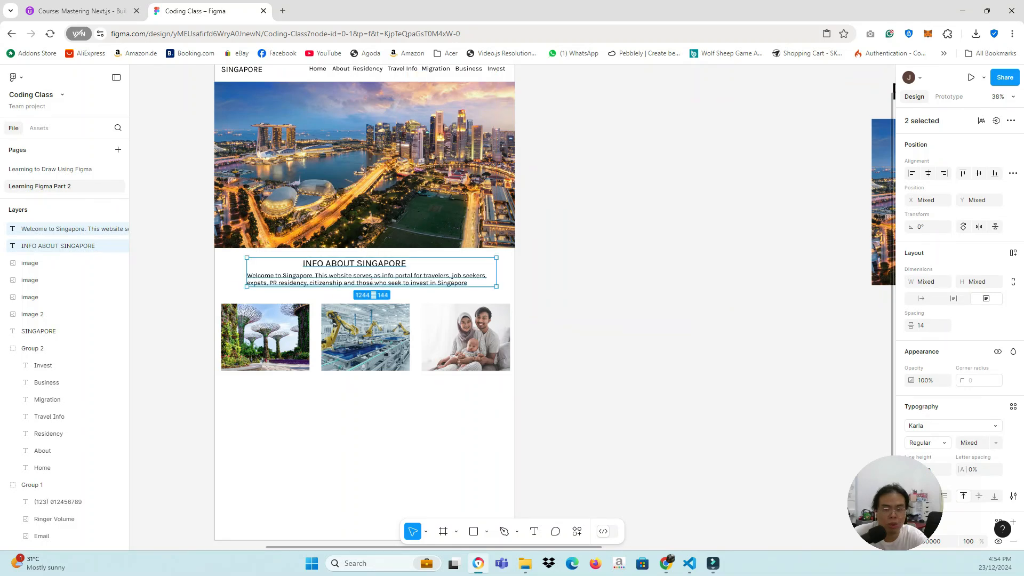
left_click(565, 319)
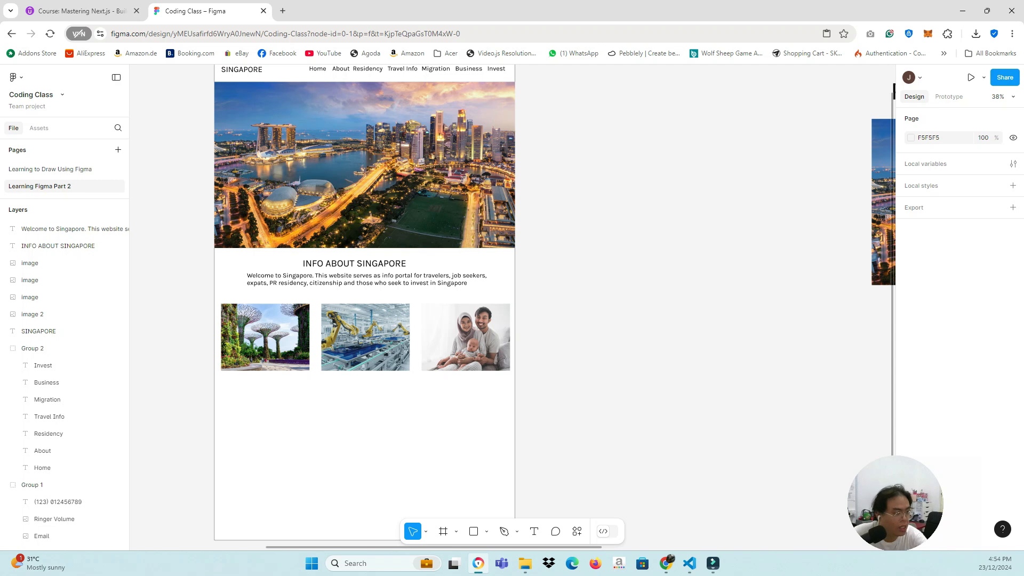
Step: Draw a button rectangle about 288 by 59 below the garden picture and fill it with dark purple 1E035C
scroll(166, 388, "up", 7)
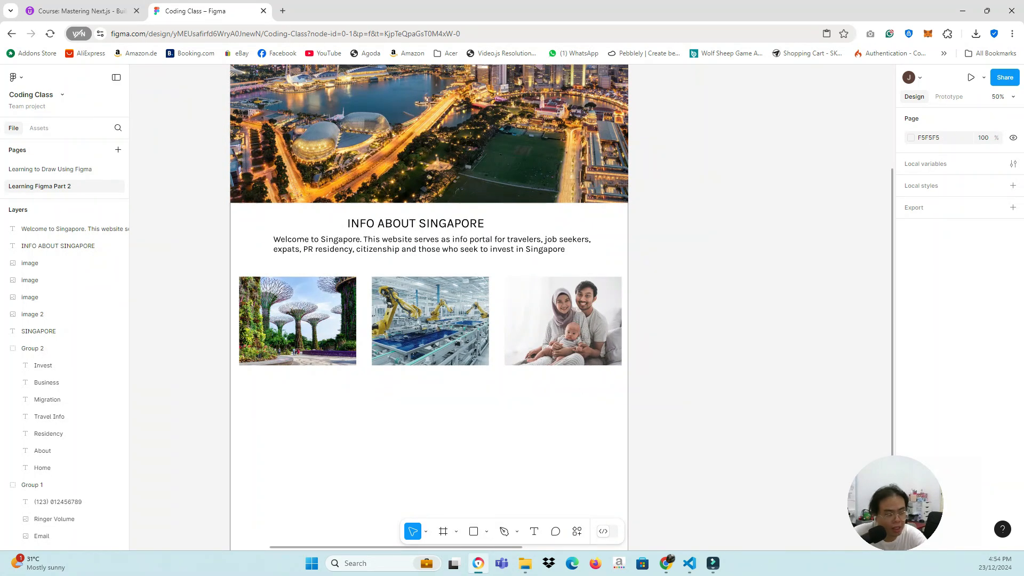
key("r")
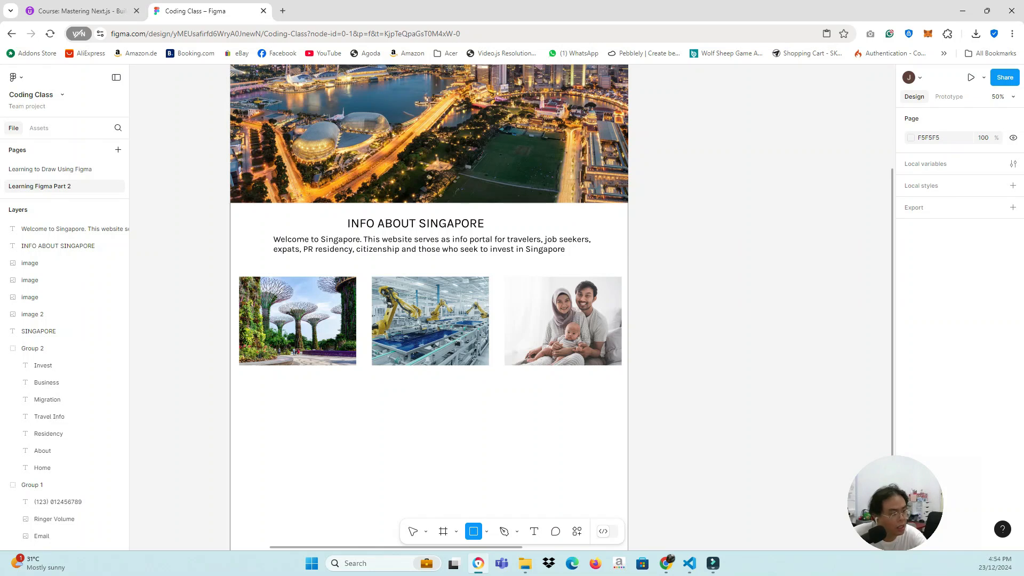
left_click_drag(254, 382, 332, 397)
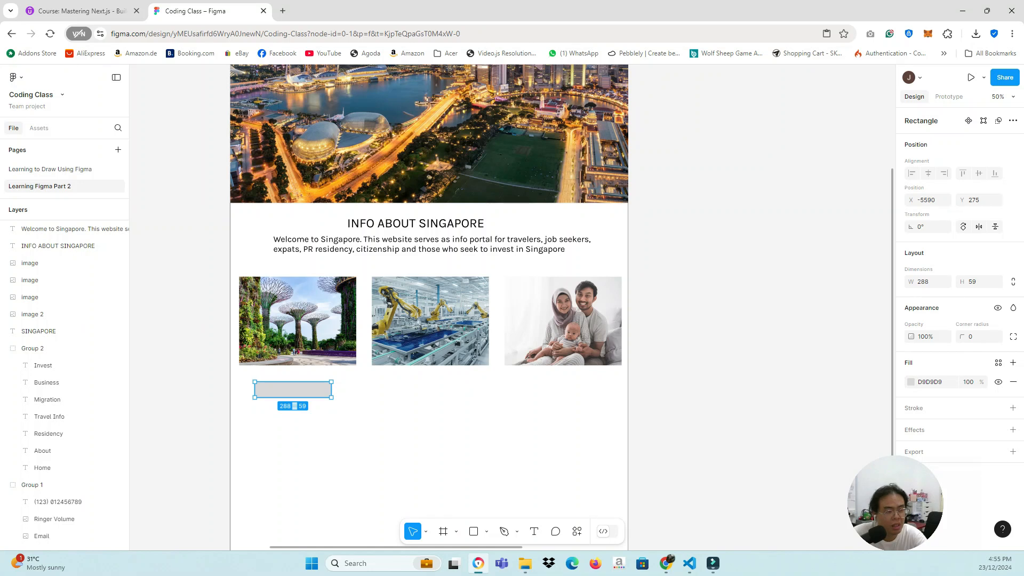
left_click(911, 382)
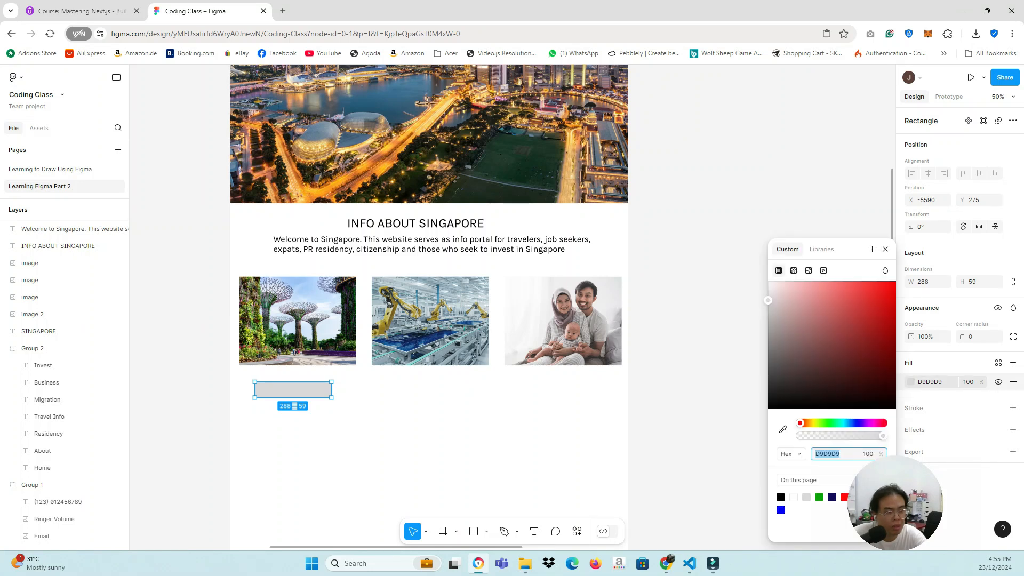
left_click(859, 423)
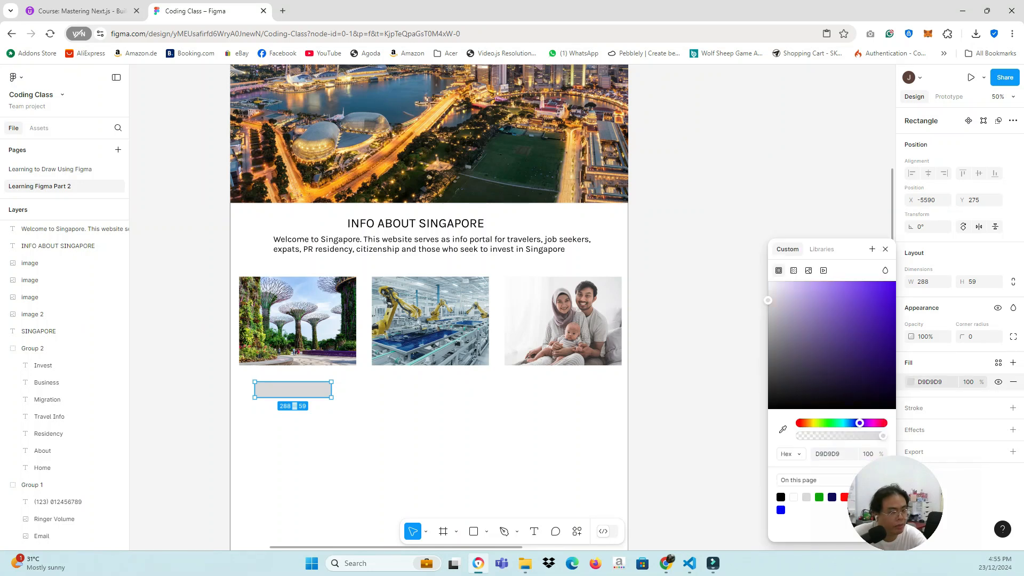
left_click_drag(867, 356, 891, 362)
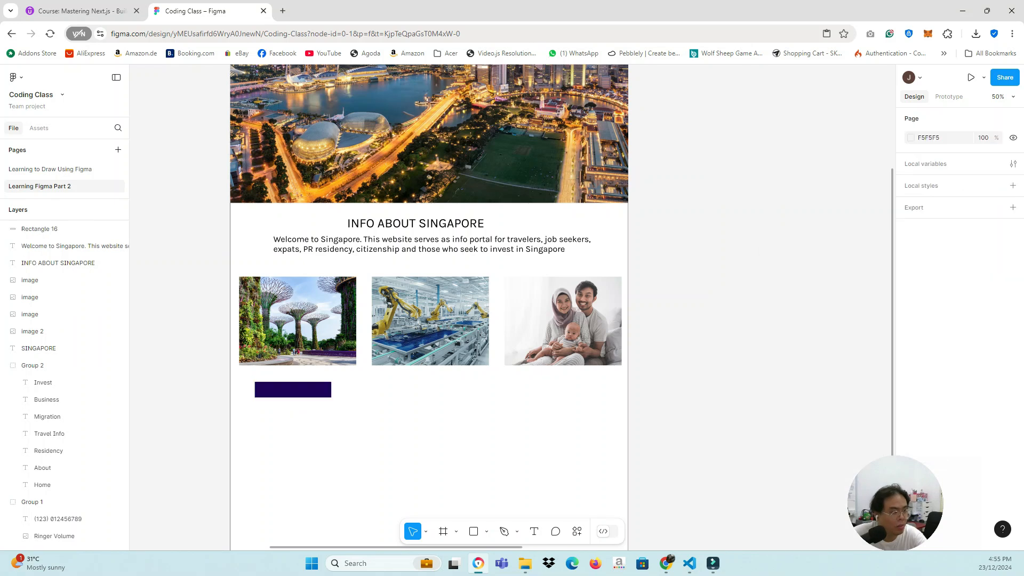
Step: Round the button rectangle's corners to a radius of 15 and move it slightly closer to the garden picture, centred beneath it
left_click(292, 390)
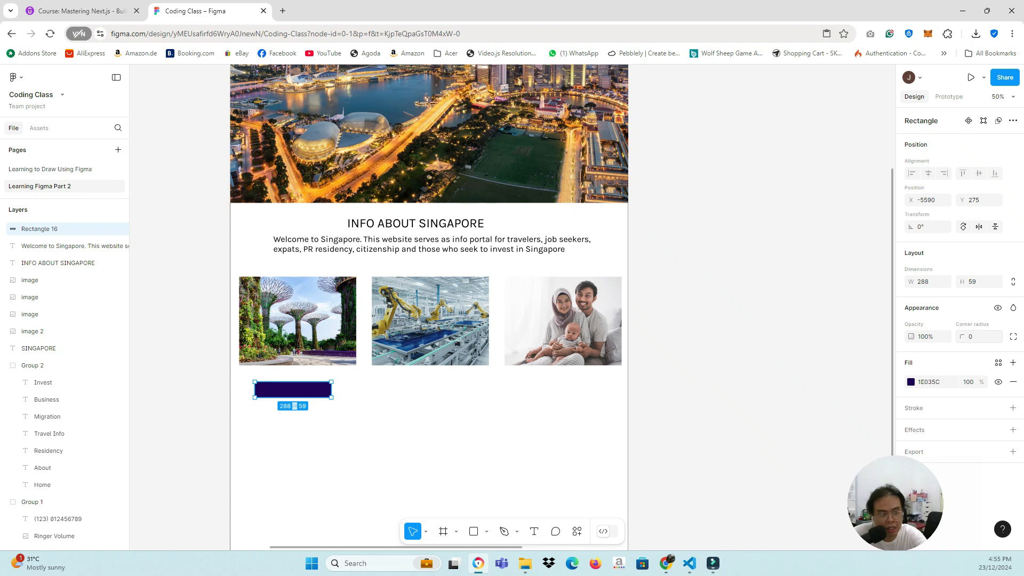
left_click(965, 338)
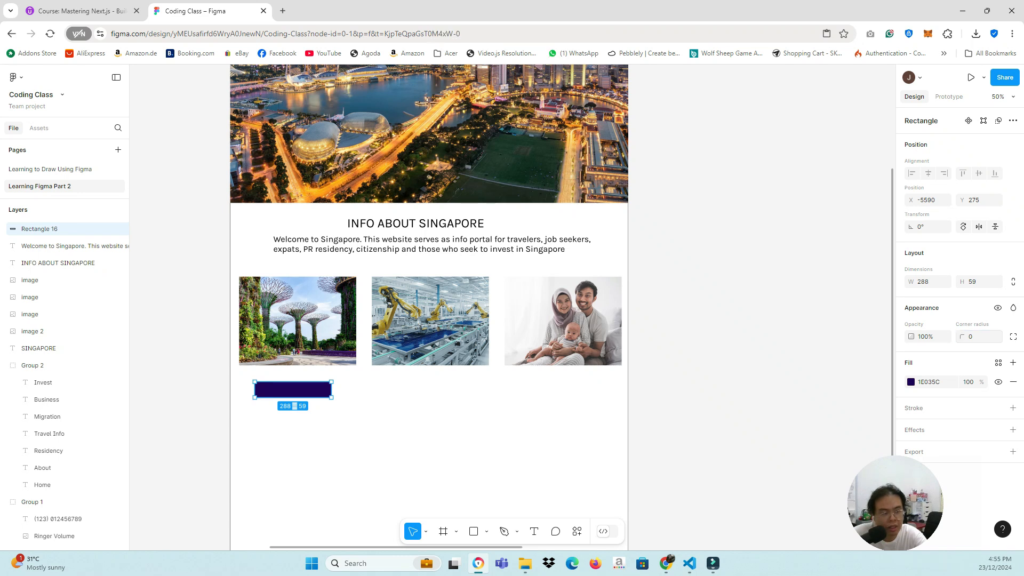
left_click(972, 337)
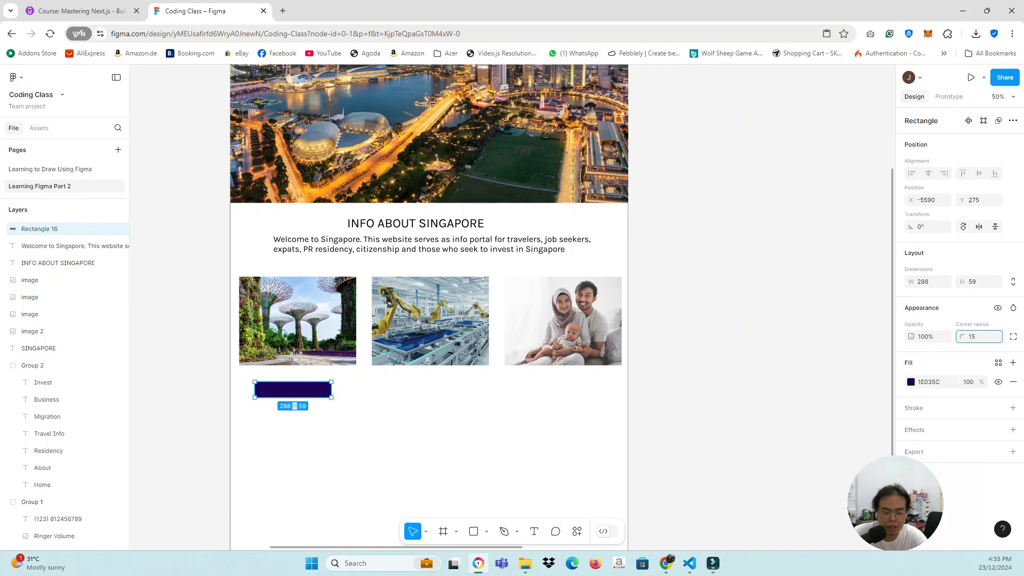
key("Return")
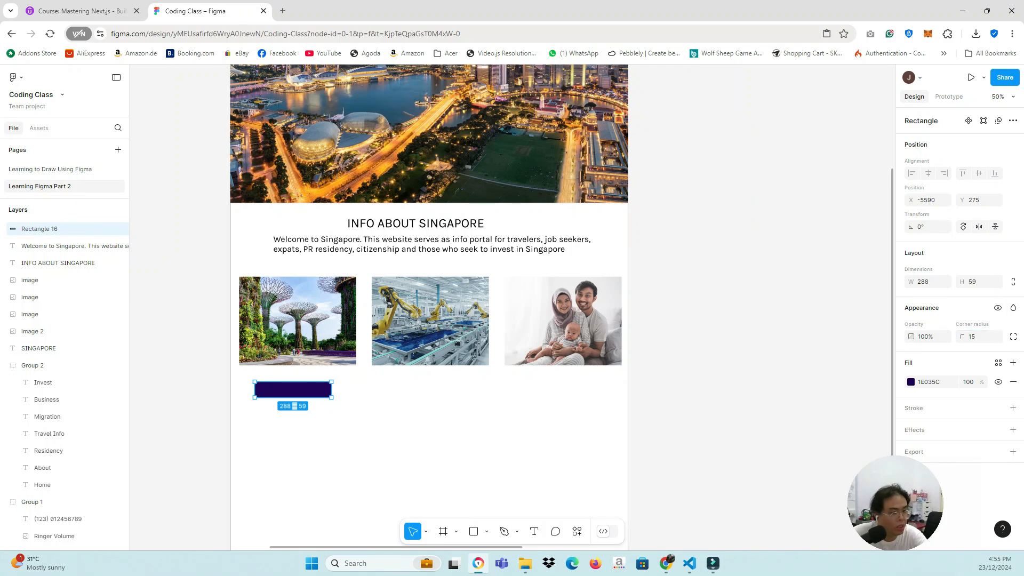
key("Escape")
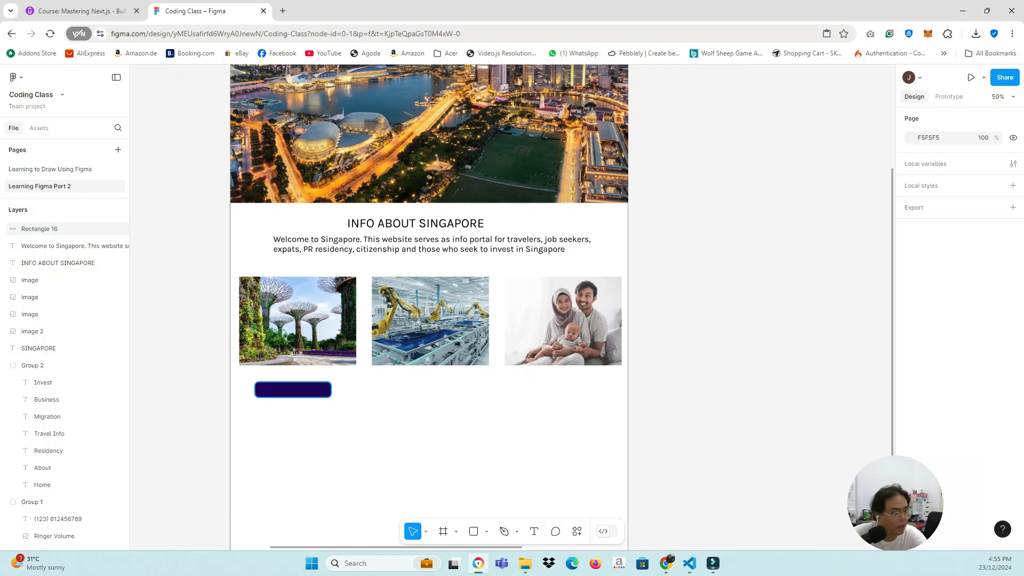
left_click_drag(293, 390, 295, 385)
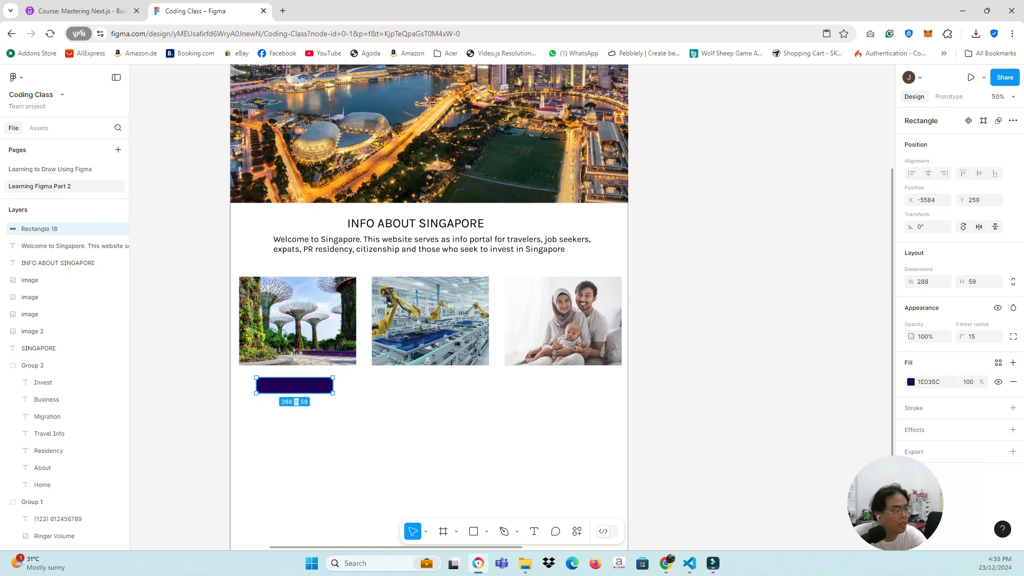
Step: Check the reference design on the "Learning to Draw Using Figma" page and add the text "aTTRACTIONS" on the dark purple button
left_click(50, 169)
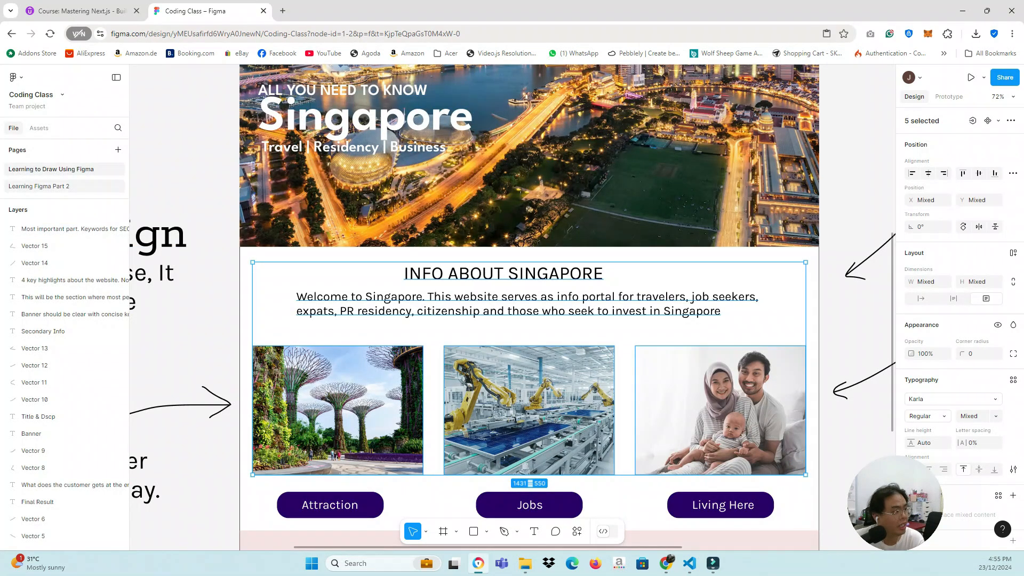
left_click(39, 186)
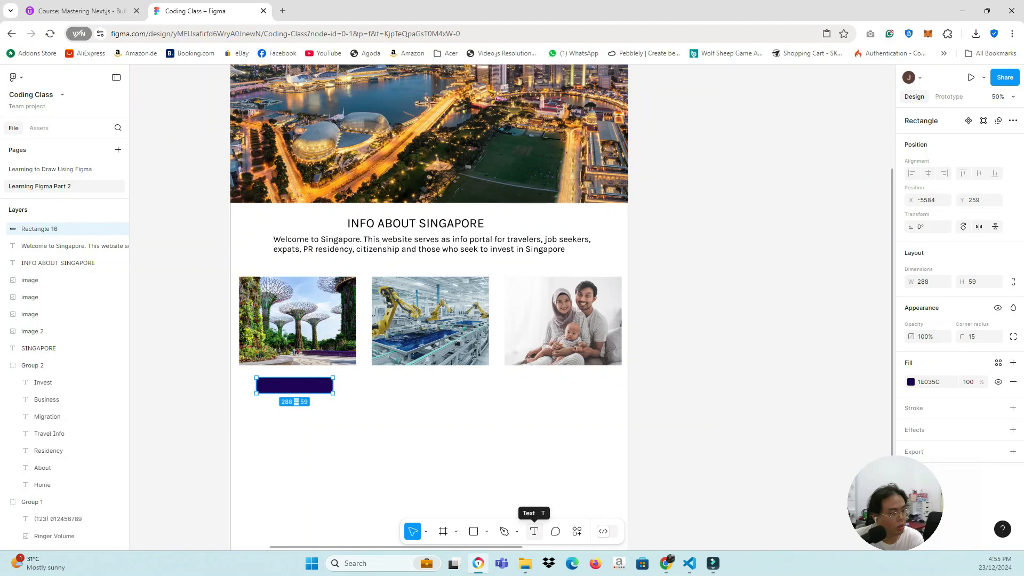
left_click(533, 531)
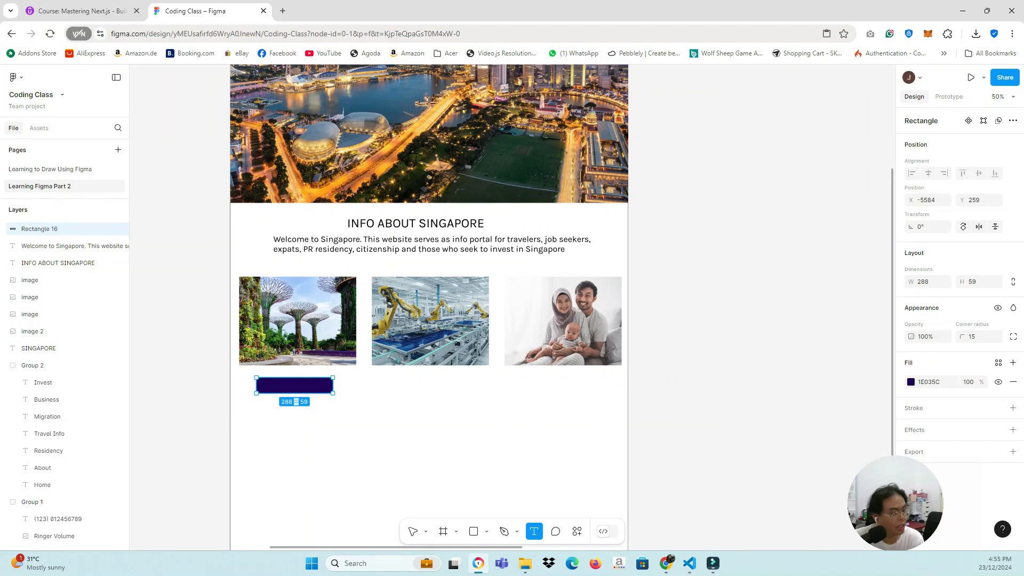
left_click(271, 385)
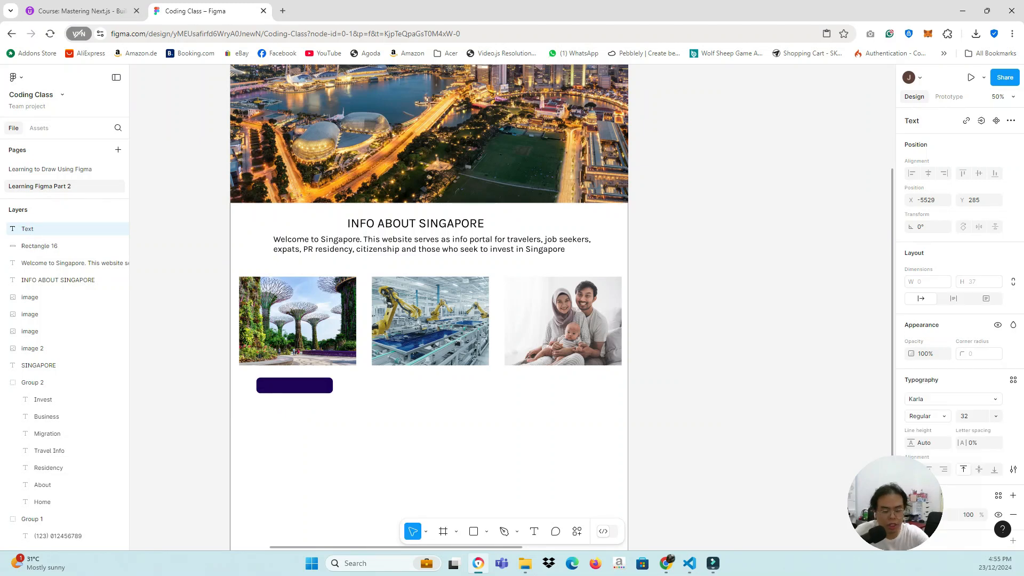
type("aTT")
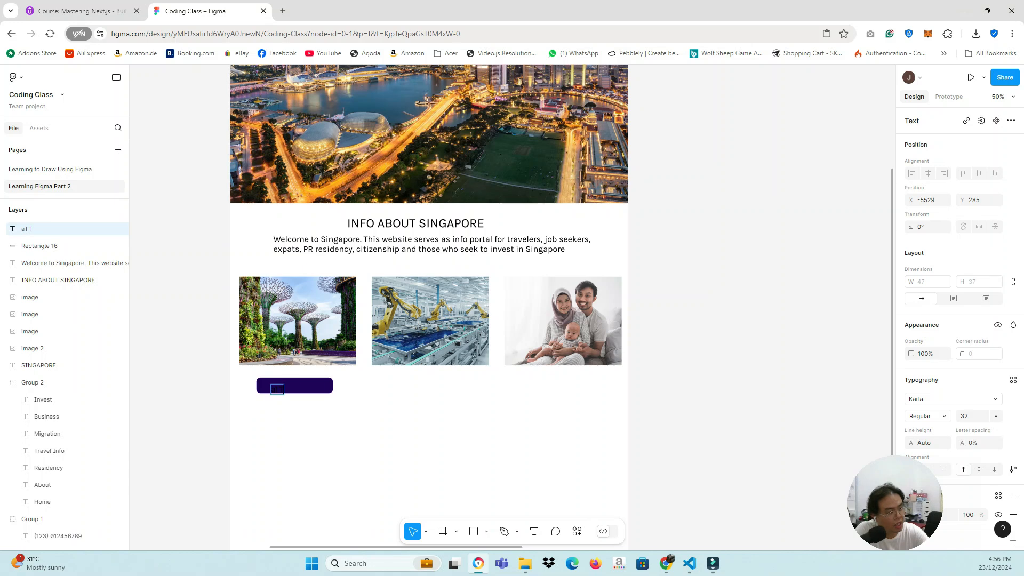
type("RACTIONS")
Step: Recolour the whole button label to near-white FCEEEE
key("ctrl+a")
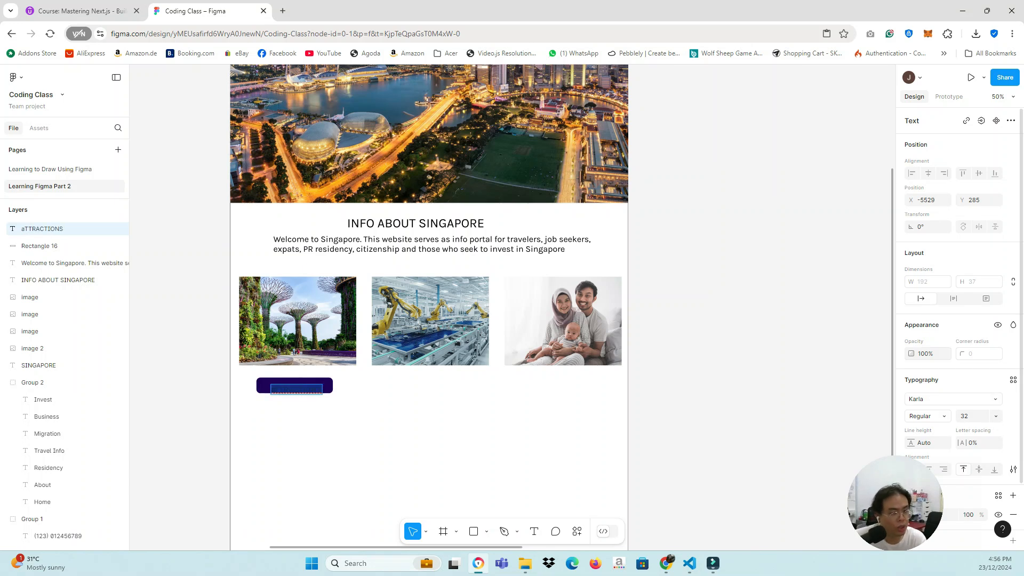
scroll(954, 320, "down", 2)
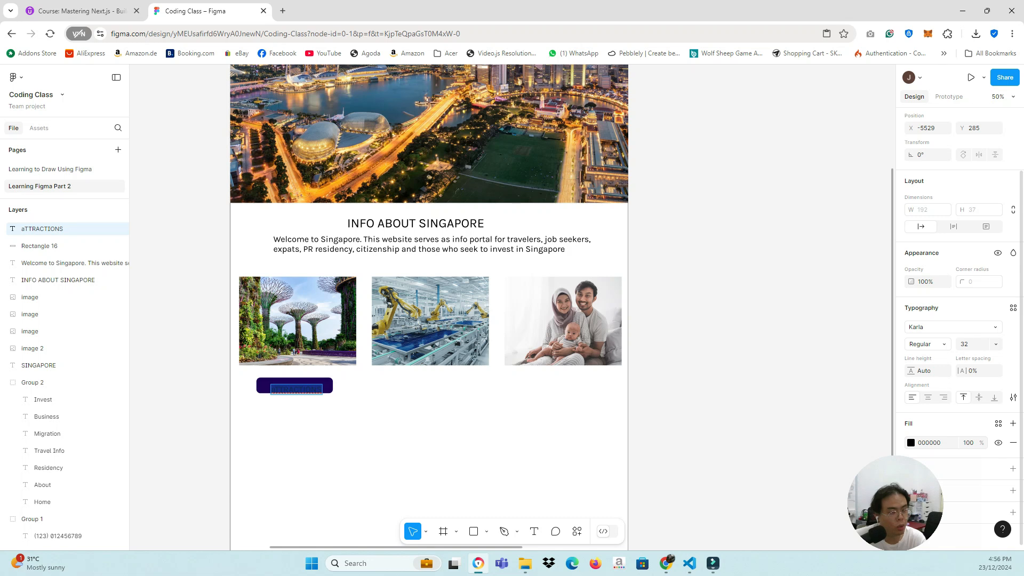
left_click(911, 442)
left_click_drag(803, 325, 775, 283)
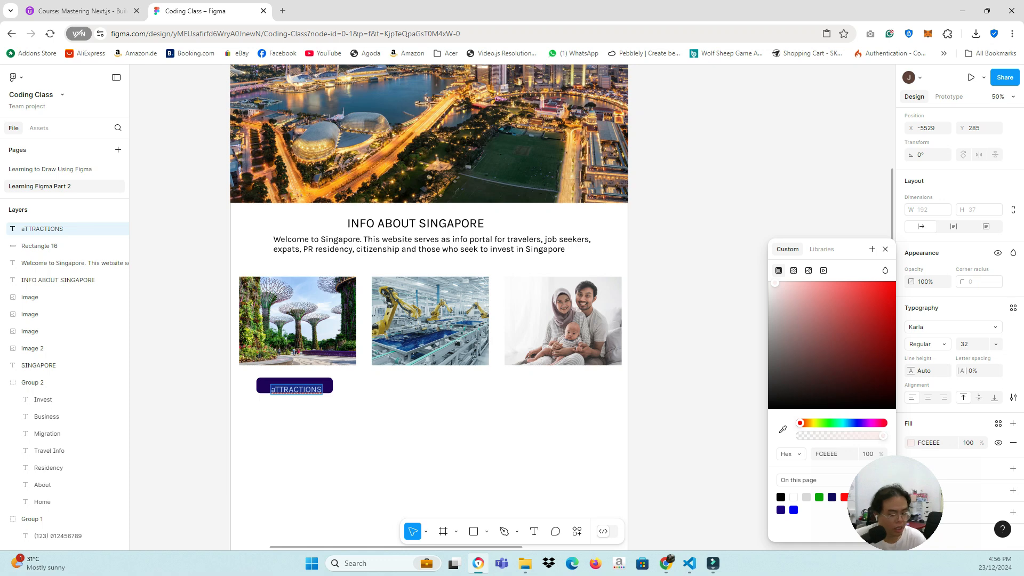
Step: Replace the button label's text with "Attractions"
scroll(283, 389, "up", 5)
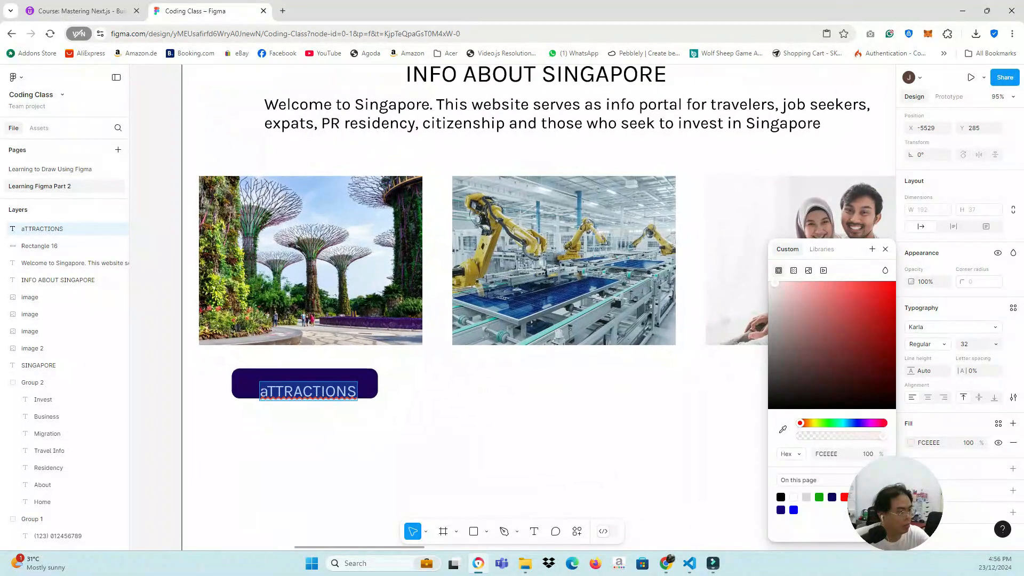
type("A")
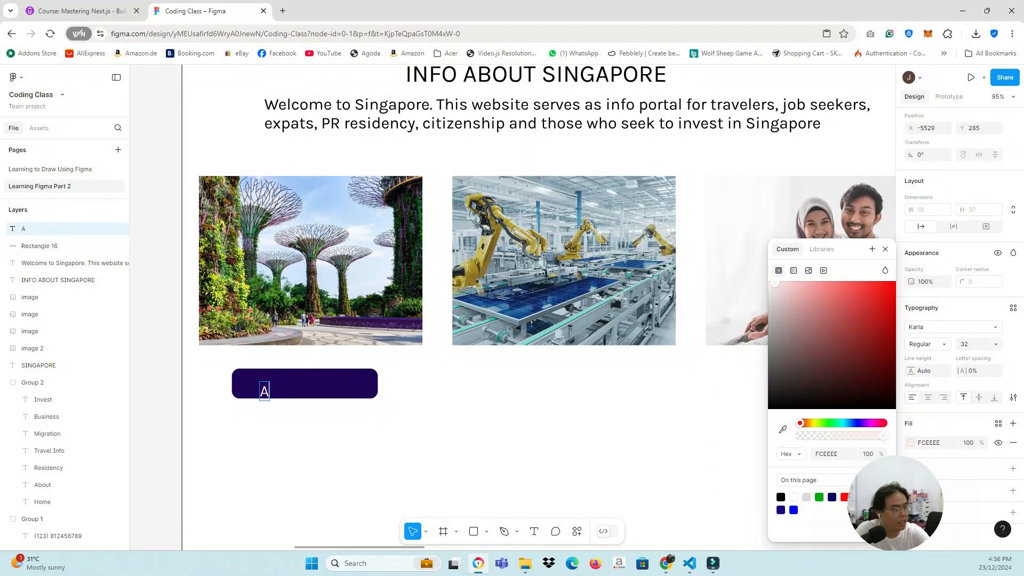
type("tr")
key("BackSpace")
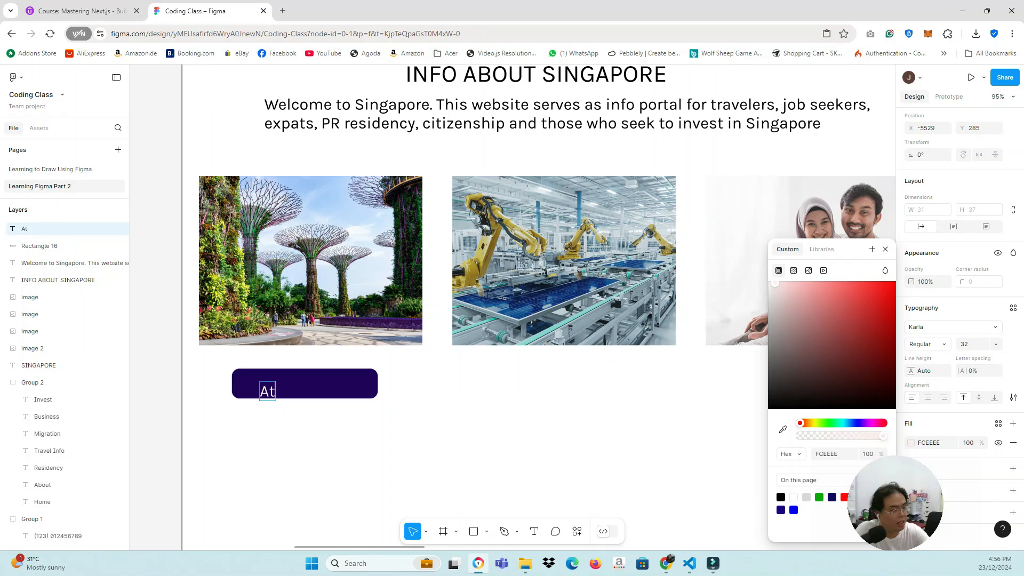
type("tractions")
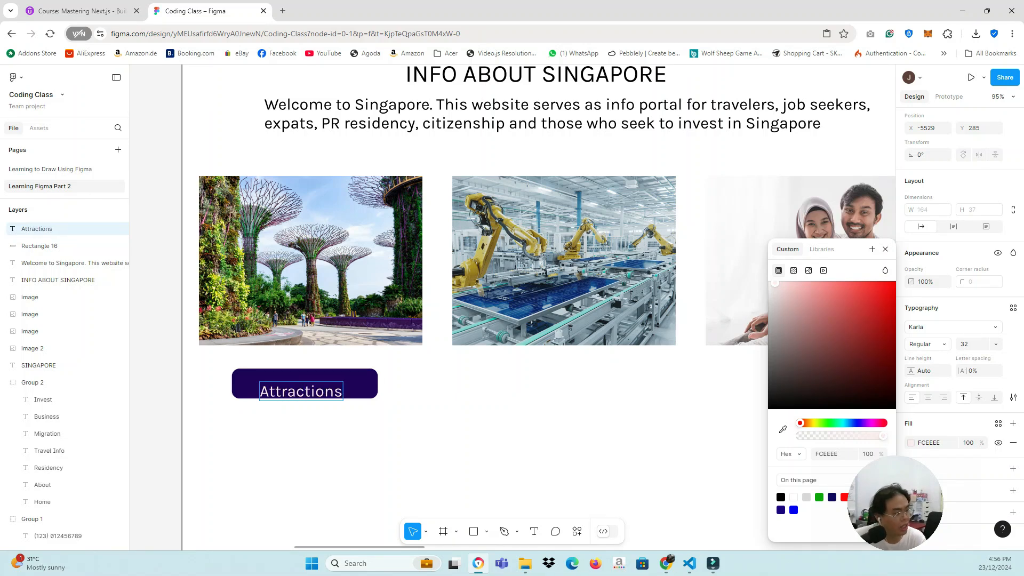
Step: Move the "Attractions" label up to the centre of the purple button, at about X -5522, Y 270
key("Escape")
key("Up")
key("Up")
key("Up")
key("Up")
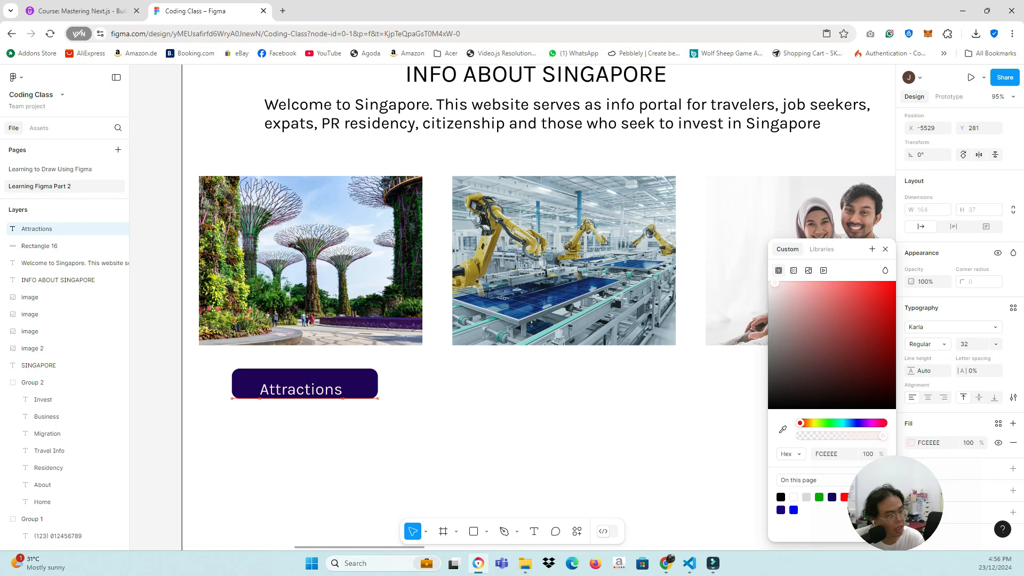
left_click_drag(302, 390, 305, 384)
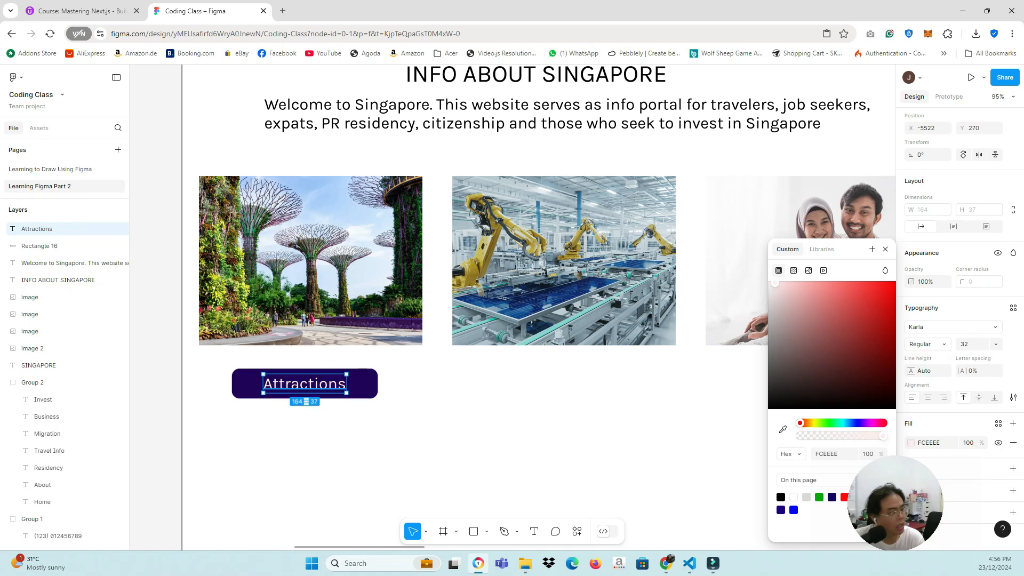
Step: Copy the "Attractions" label with its button and place the duplicate centred beneath the factory picture, level with the original
left_click(405, 427)
left_click_drag(147, 358, 372, 413)
right_click(362, 384)
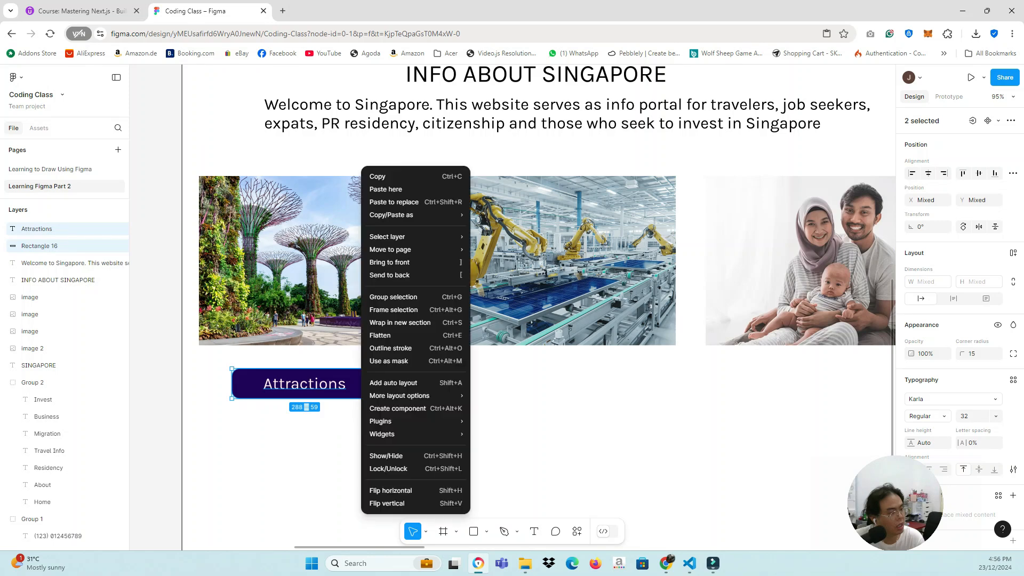
left_click(383, 177)
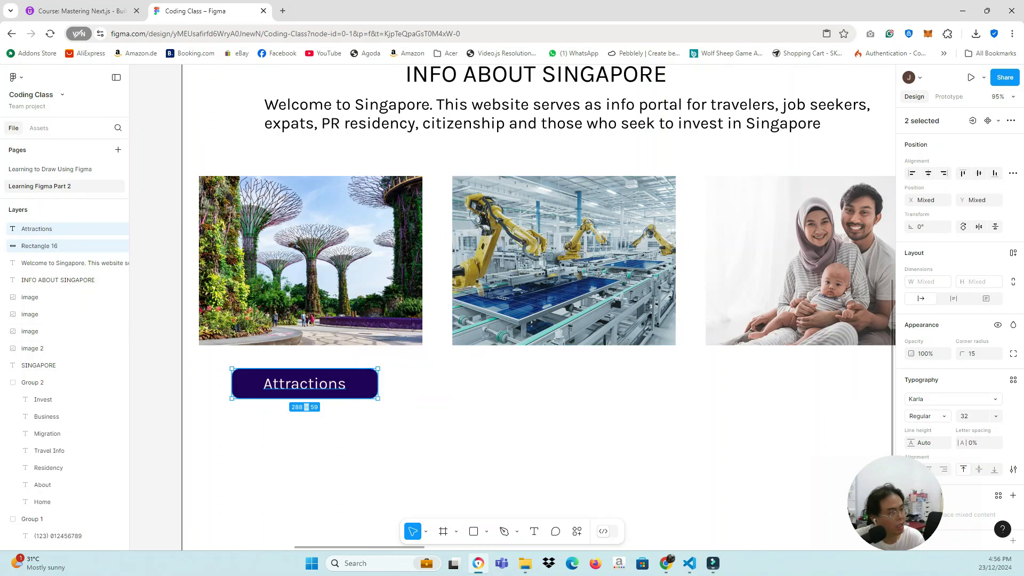
left_click(496, 395)
right_click(506, 392)
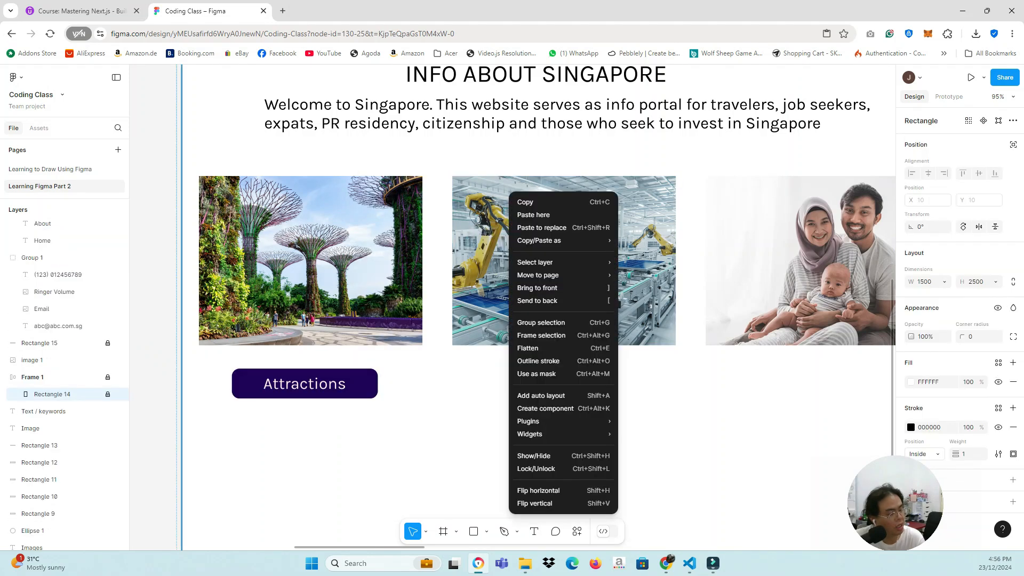
left_click(533, 215)
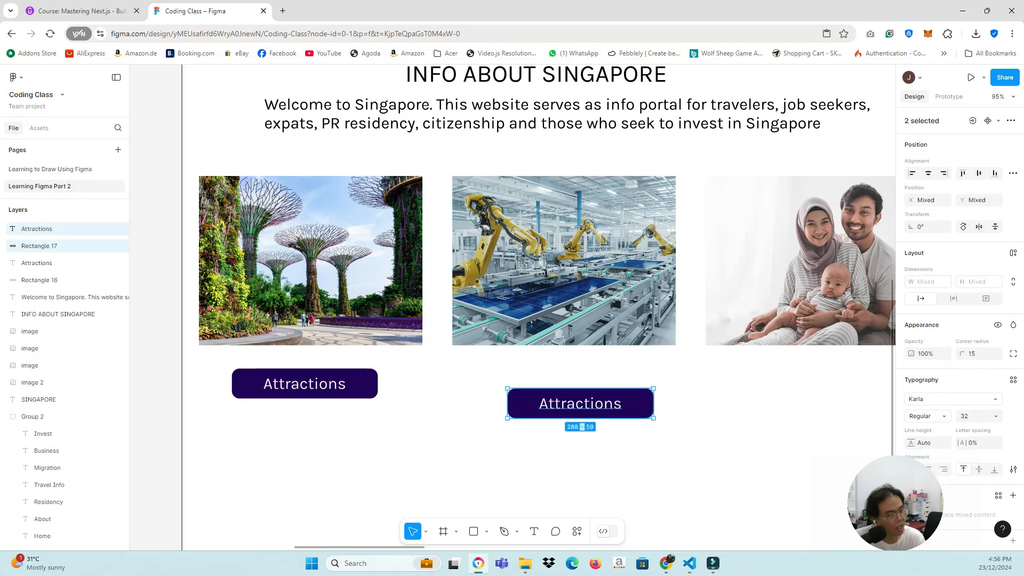
left_click_drag(581, 404, 561, 384)
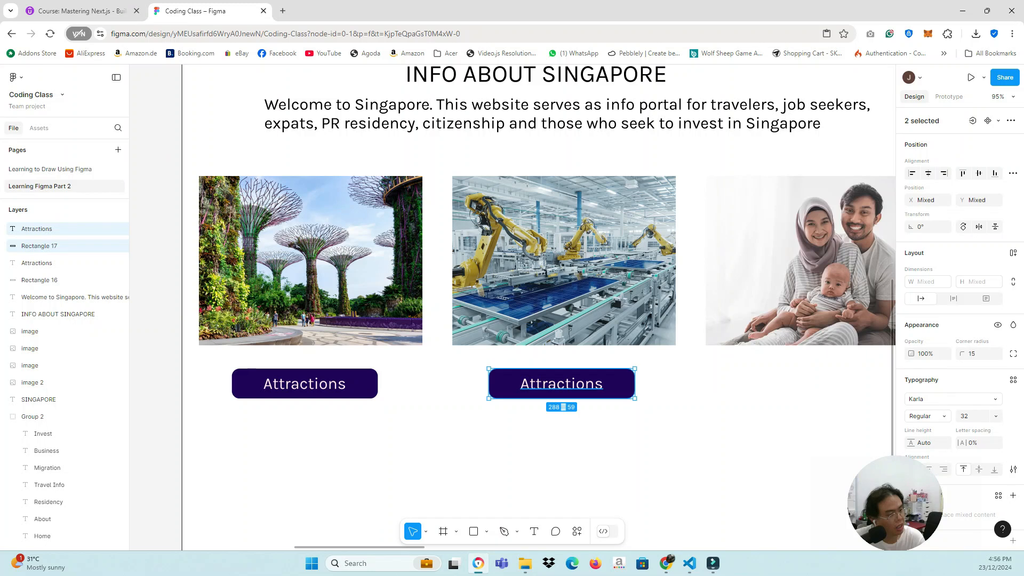
Step: Change the label of the button under the factory picture to "Jobs" and centre it on the button
double_click(562, 383)
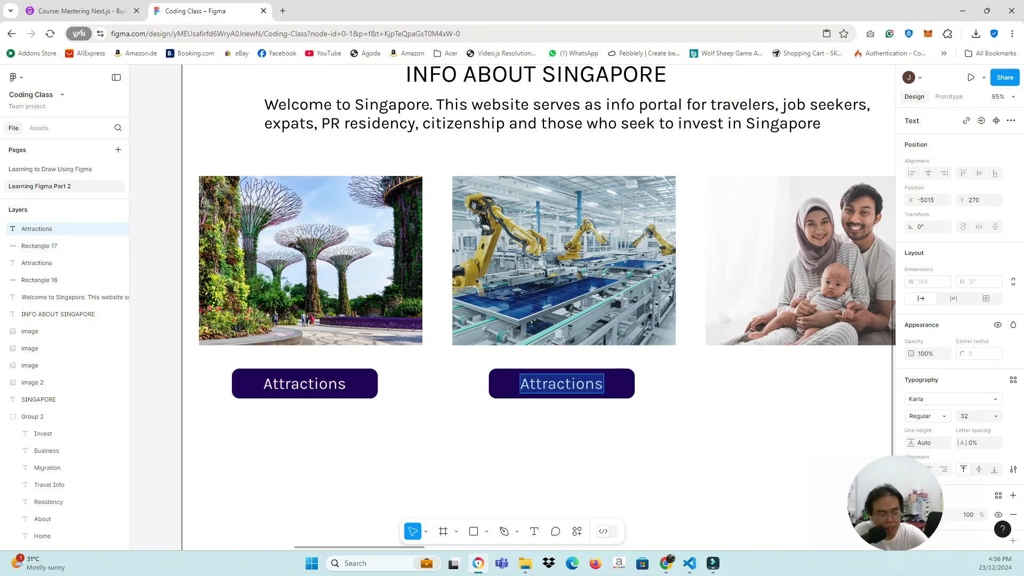
type("Jobs")
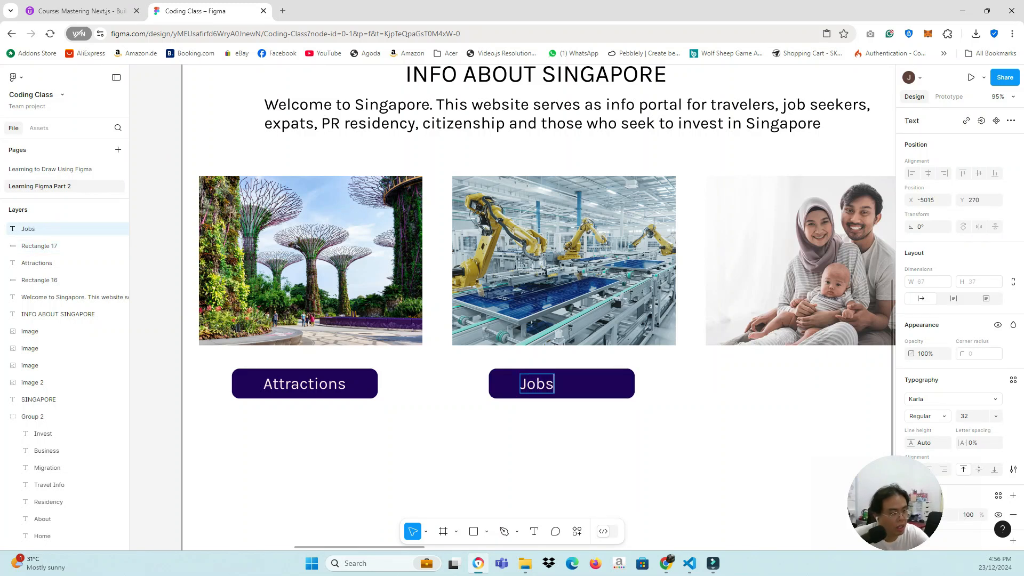
key("Escape")
left_click_drag(537, 383, 563, 383)
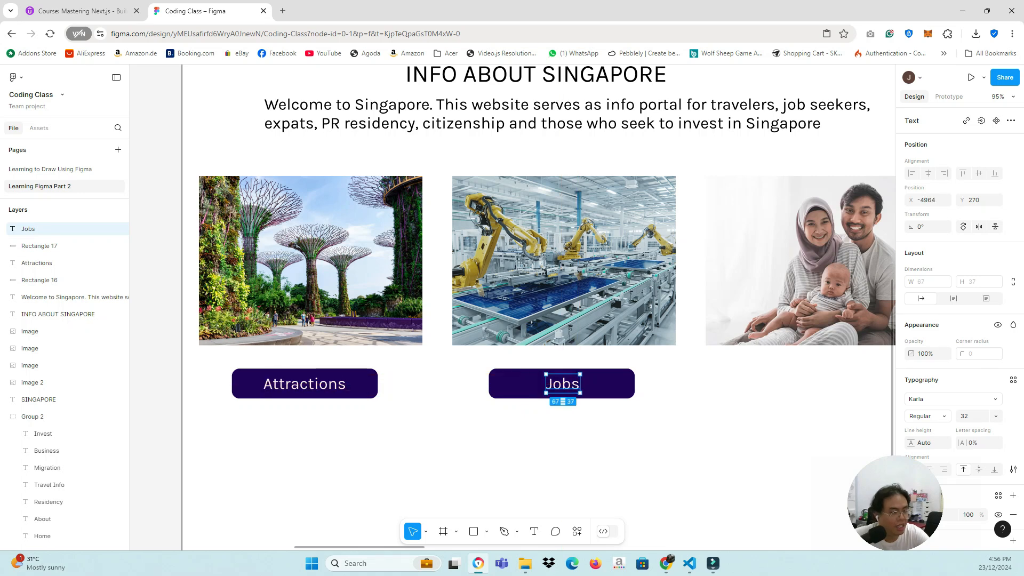
key("Escape")
Step: Paste another copy of the labelled button and place it beneath the family picture, level with the other two buttons
right_click(769, 383)
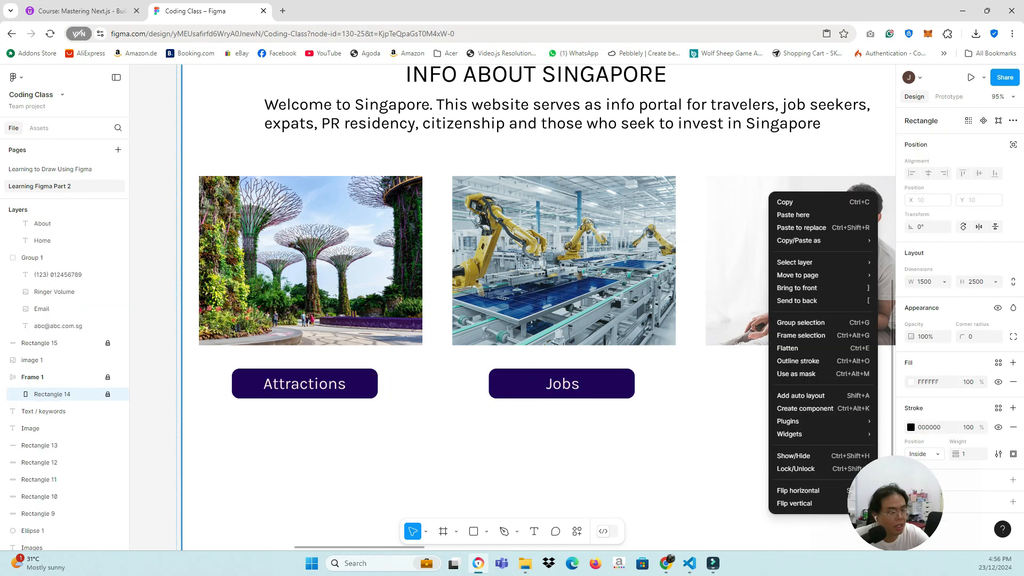
left_click(795, 214)
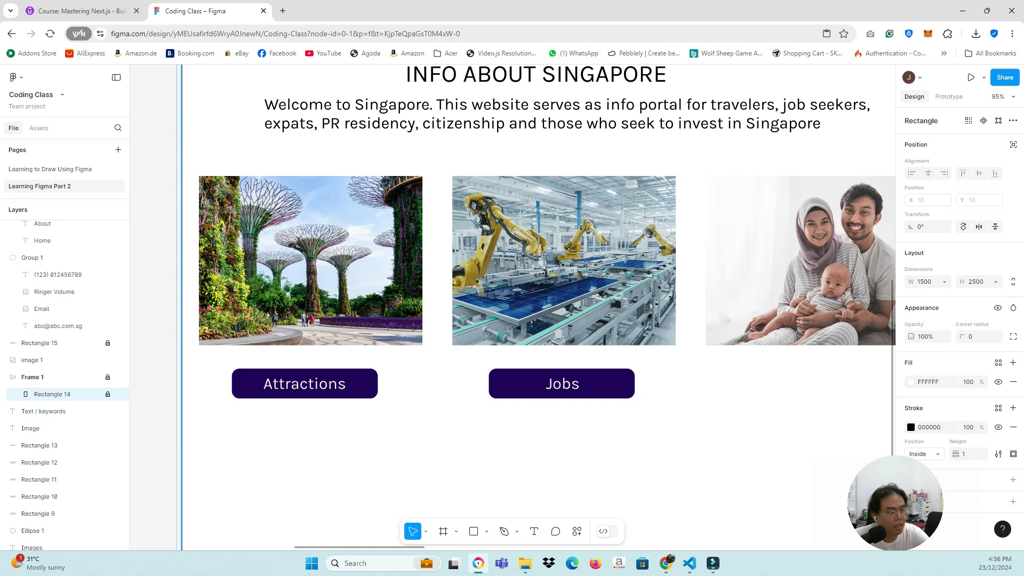
left_click_drag(840, 398, 818, 383)
Step: Change the label of the button under the family picture to "Living Here"
double_click(817, 384)
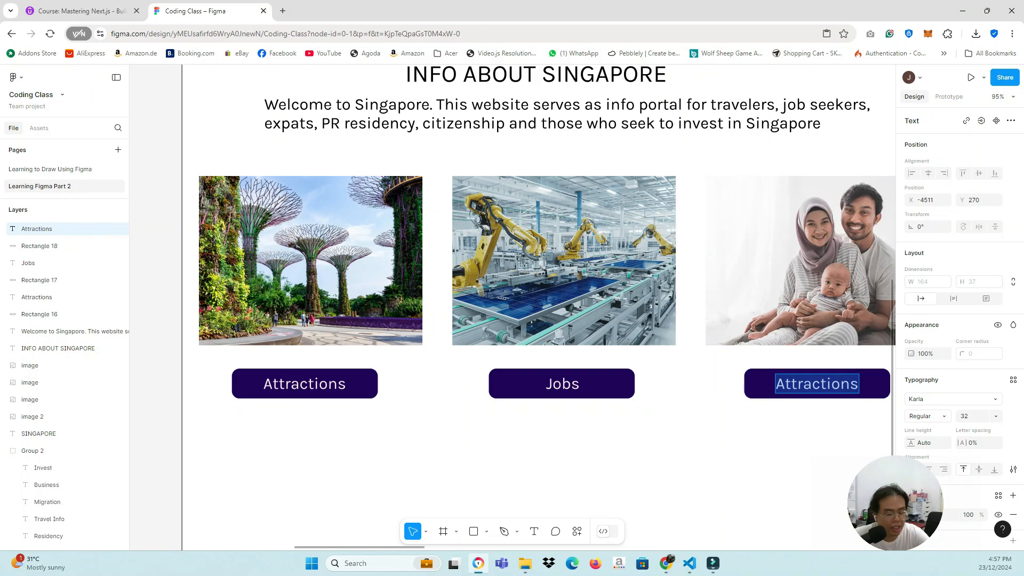
type("Lliving He")
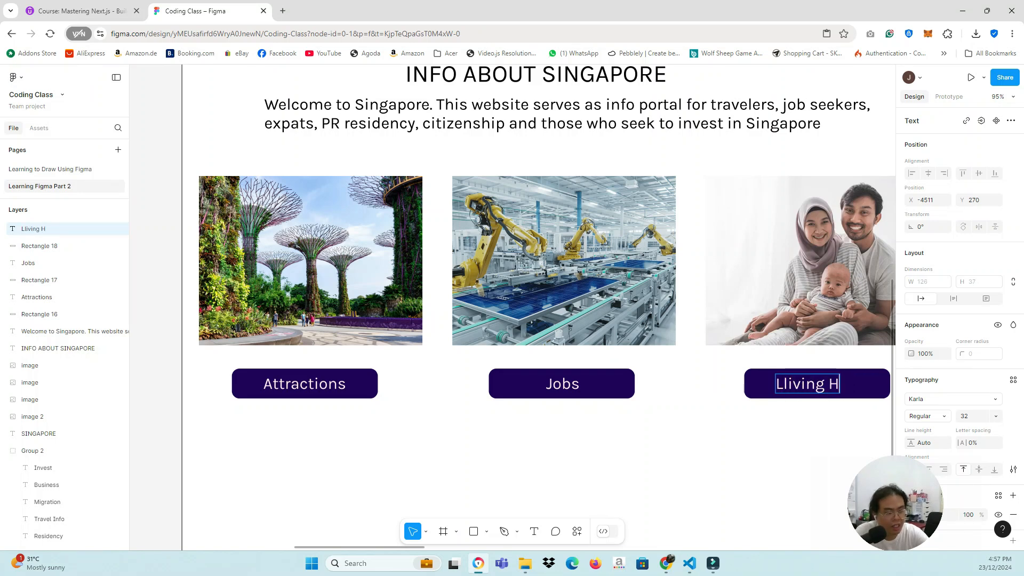
key("BackSpace")
key("BackSpace")
key("BackSpace")
key("BackSpace")
key("BackSpace")
key("BackSpace")
key("BackSpace")
key("BackSpace")
key("BackSpace")
key("BackSpace")
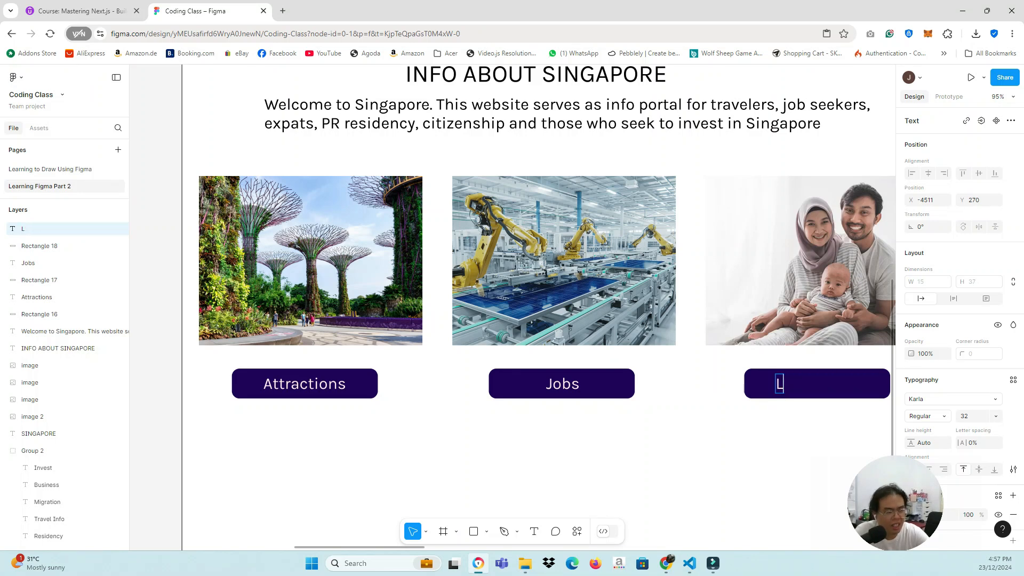
type("Li")
key("BackSpace")
type("iving")
key("BackSpace")
key("BackSpace")
key("BackSpace")
key("BackSpace")
key("BackSpace")
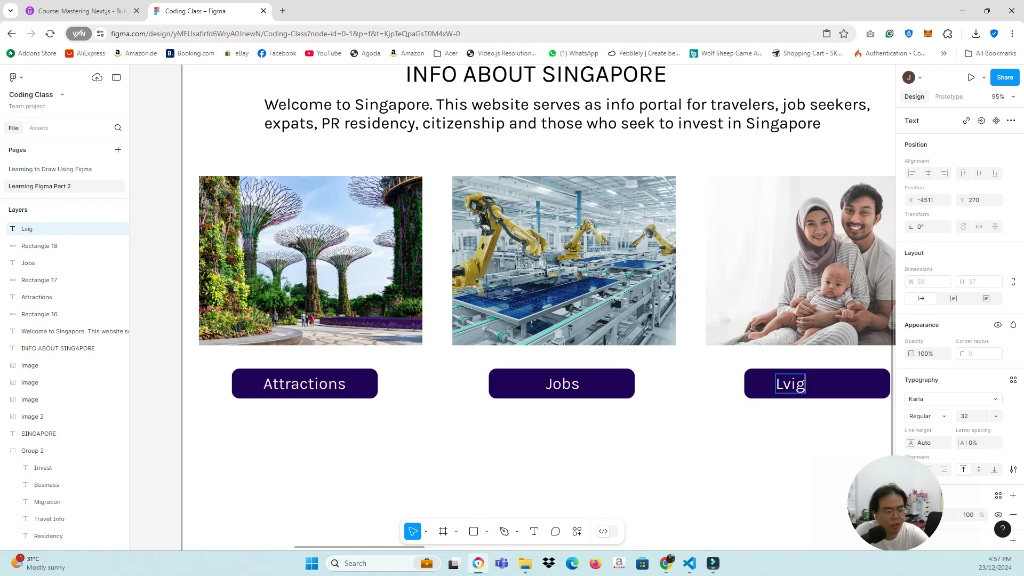
type("iving here")
key("BackSpace")
key("BackSpace")
key("BackSpace")
key("BackSpace")
key("BackSpace")
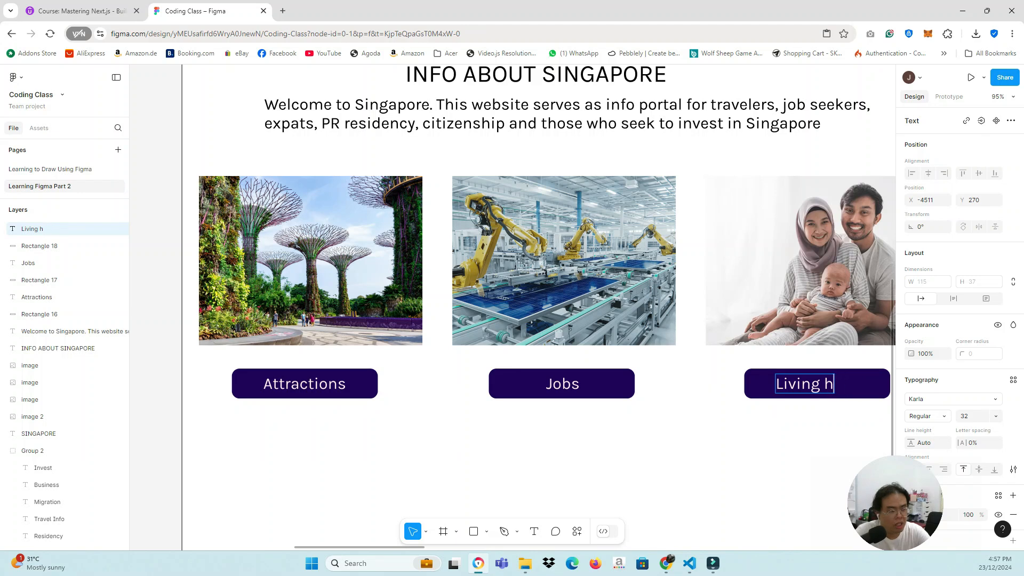
type("here")
key("BackSpace")
key("BackSpace")
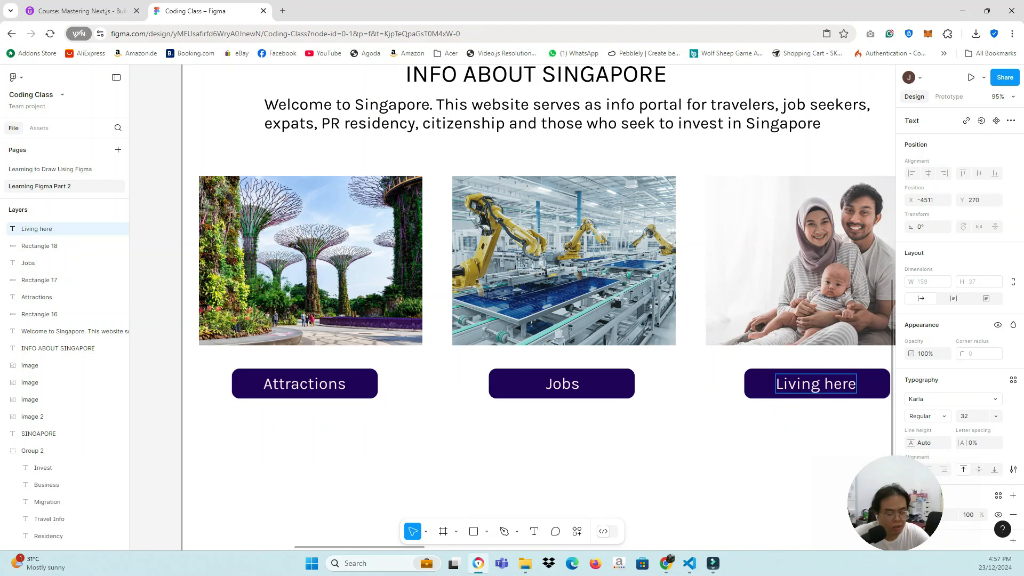
key("BackSpace")
key("BackSpace")
type("H")
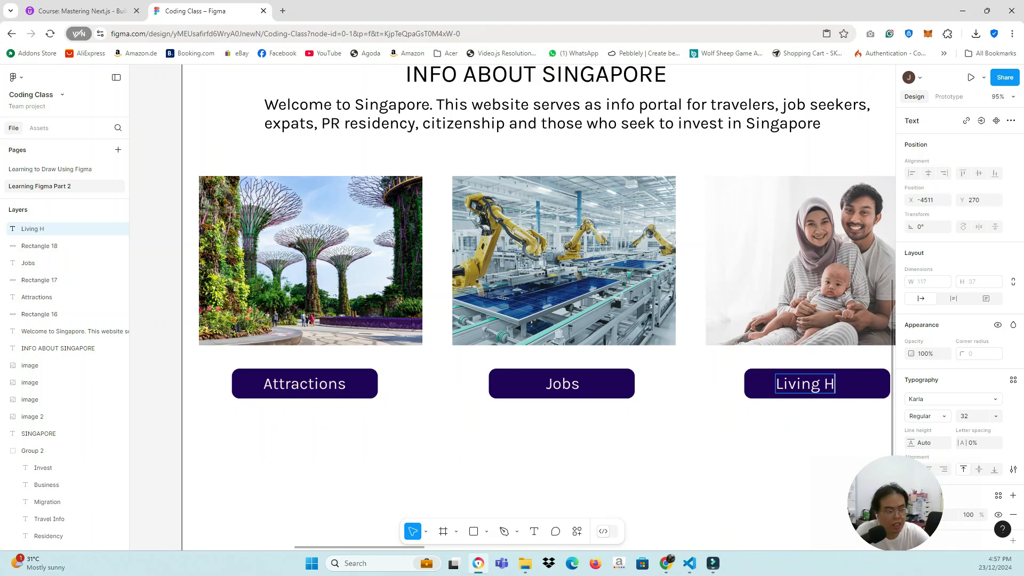
type("ere")
scroll(539, 309, "up", 1)
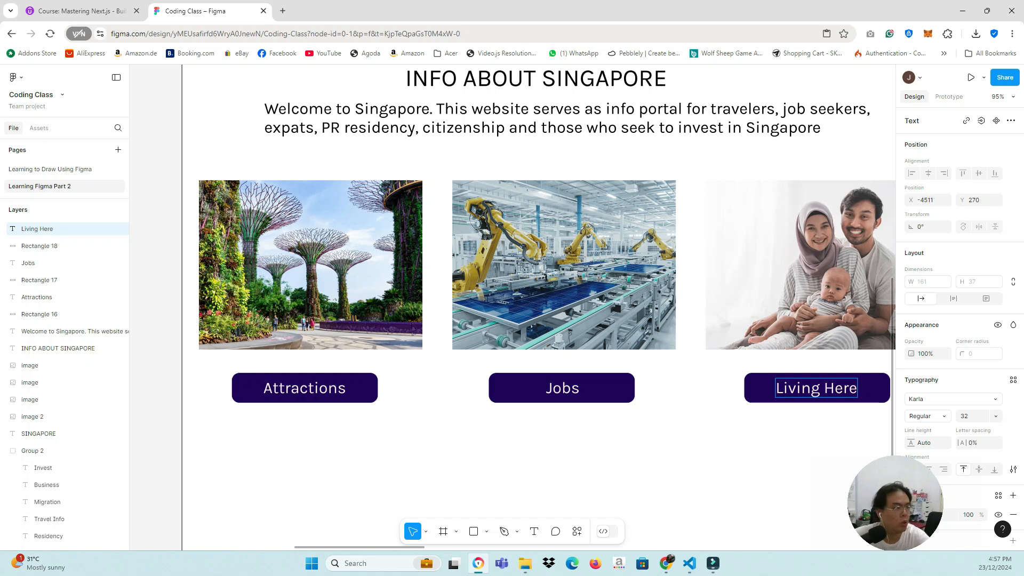
key("Escape")
scroll(512, 268, "down", 1)
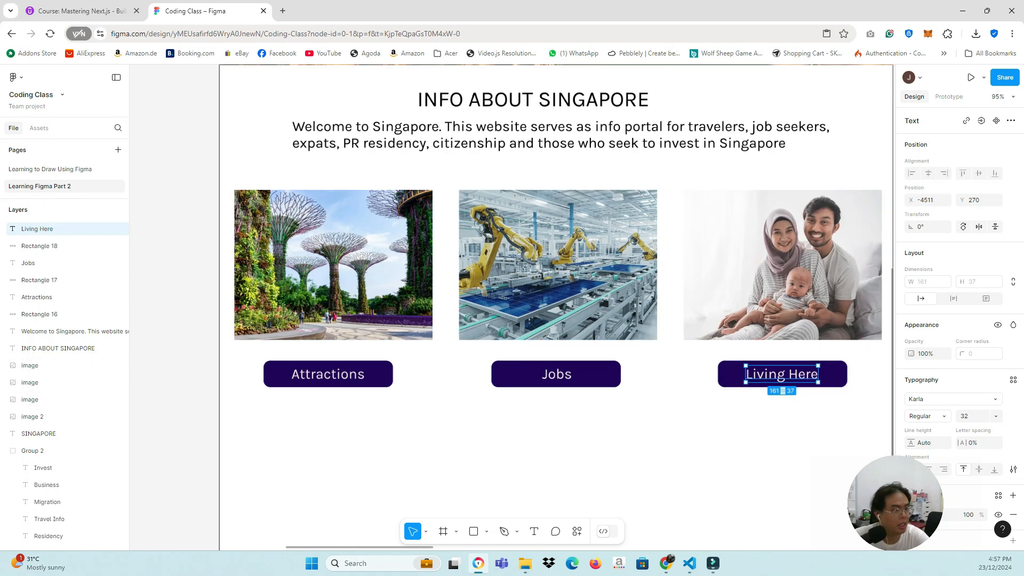
scroll(536, 242, "down", 5)
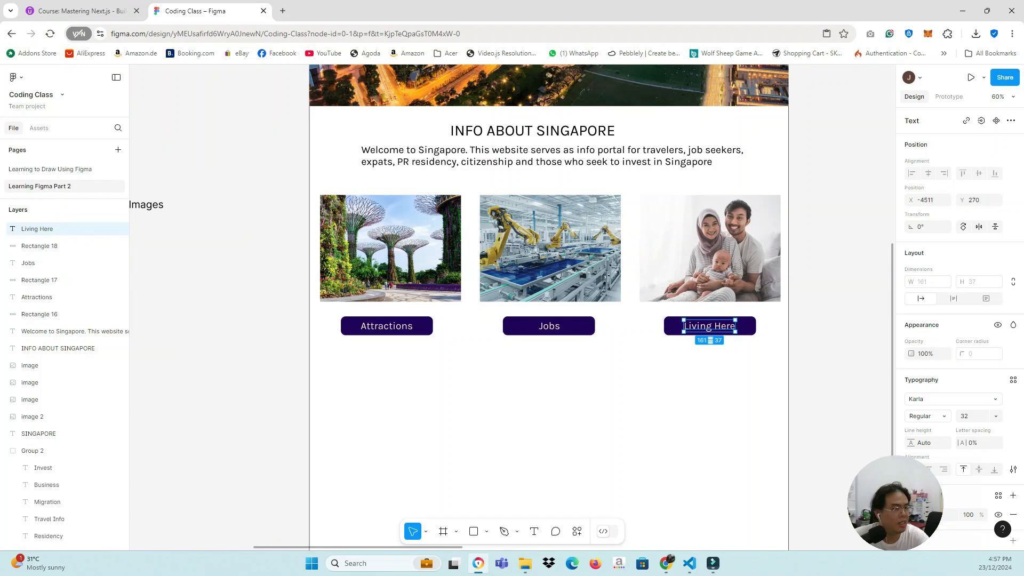
scroll(533, 277, "up", 4)
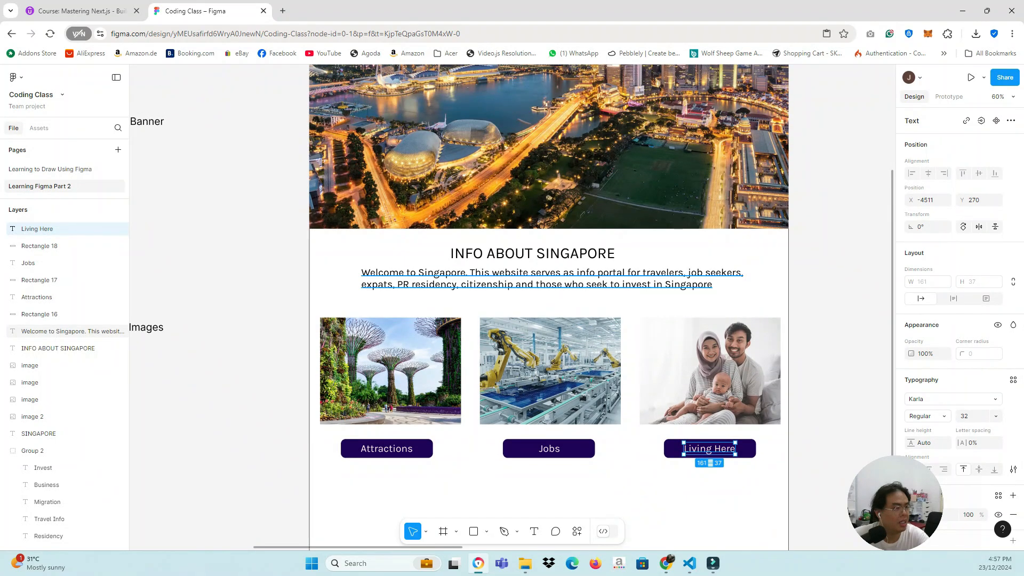
Step: Copy the three banner text lines "ALL YOU NEED TO KNOW", "Singapore" and "Travel | Residency | Business" from the page "Learning to Draw Using Figma"
scroll(620, 268, "down", 2)
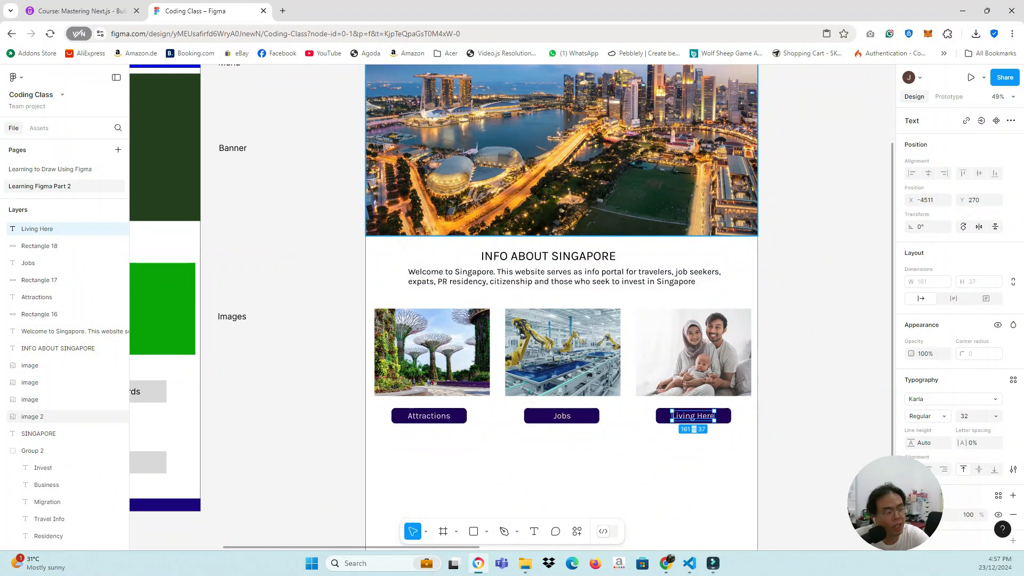
key("Escape")
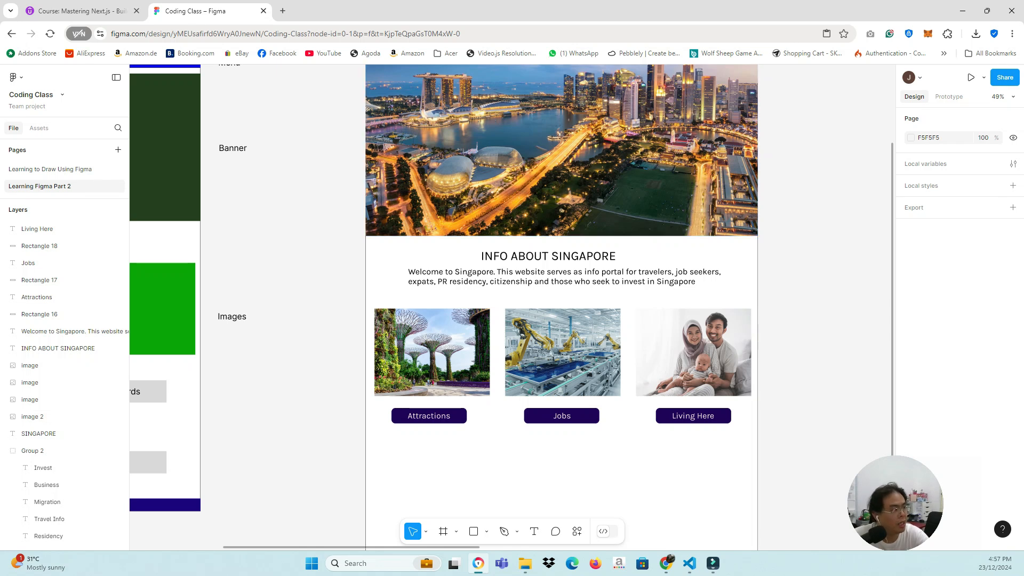
left_click(51, 169)
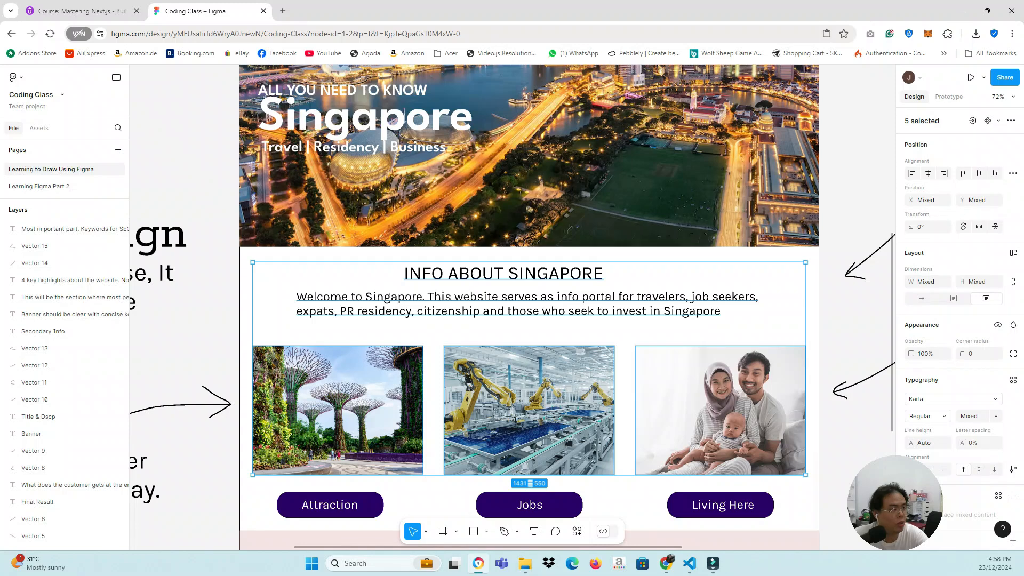
left_click_drag(187, 77, 440, 172)
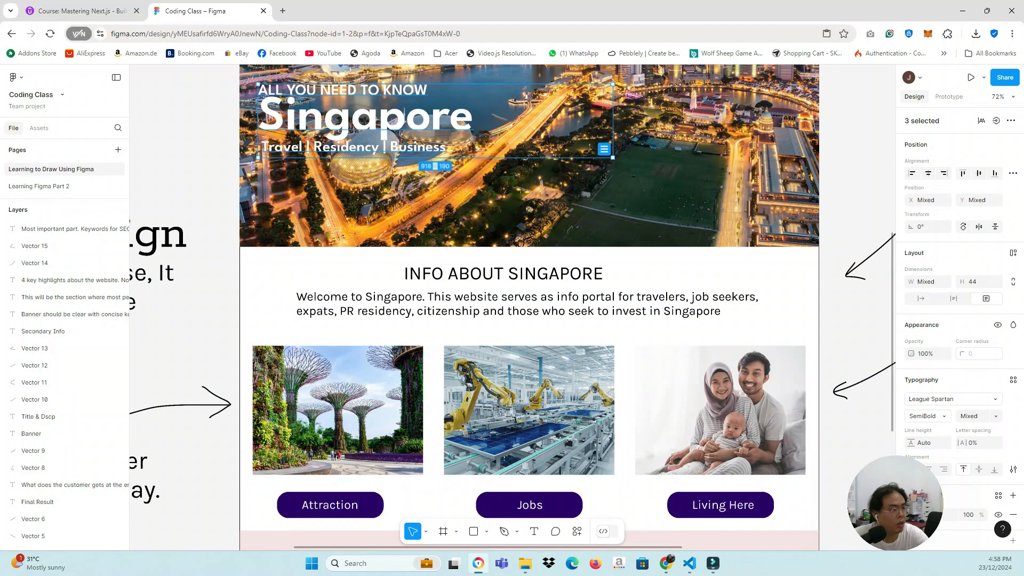
right_click(440, 127)
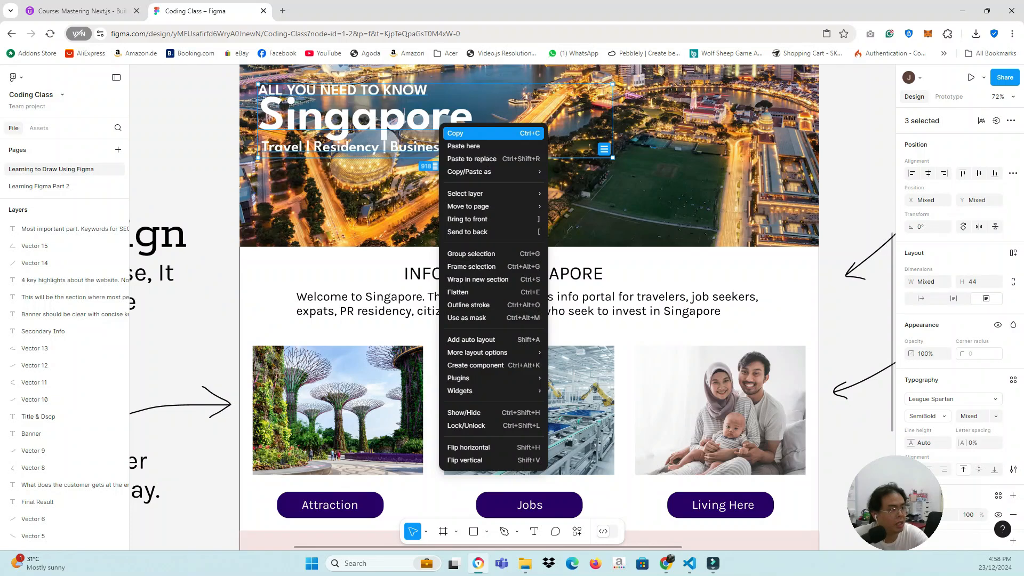
left_click(455, 133)
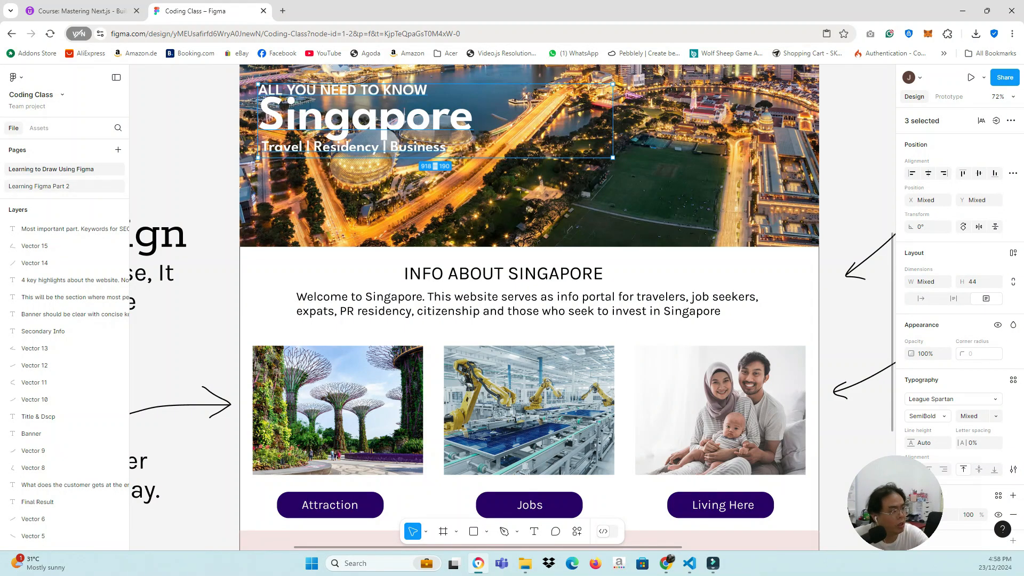
Step: Paste the copied text lines on the page "Learning Figma Part 2" and place them over the lower half of the skyline banner
left_click(39, 186)
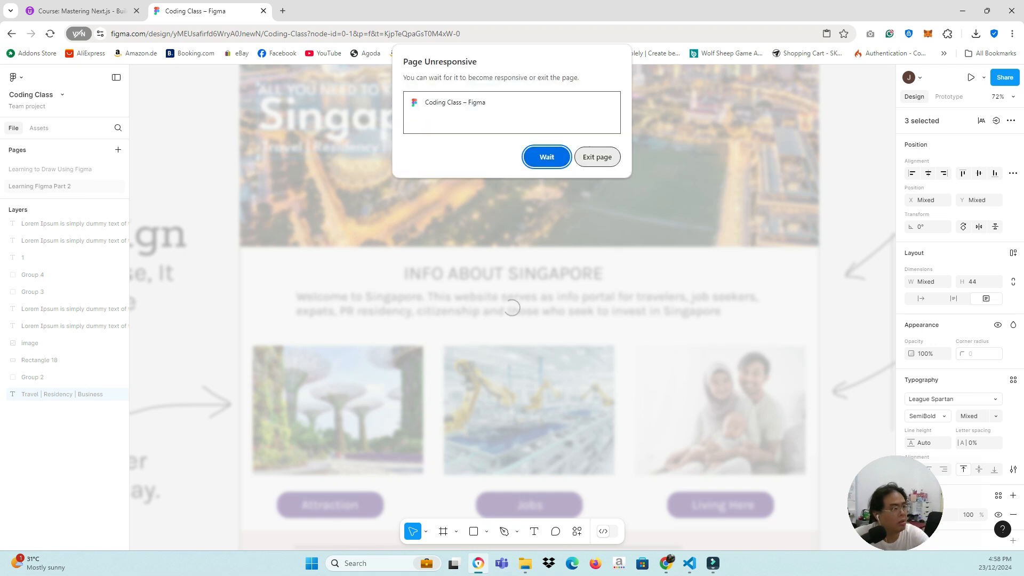
left_click(547, 157)
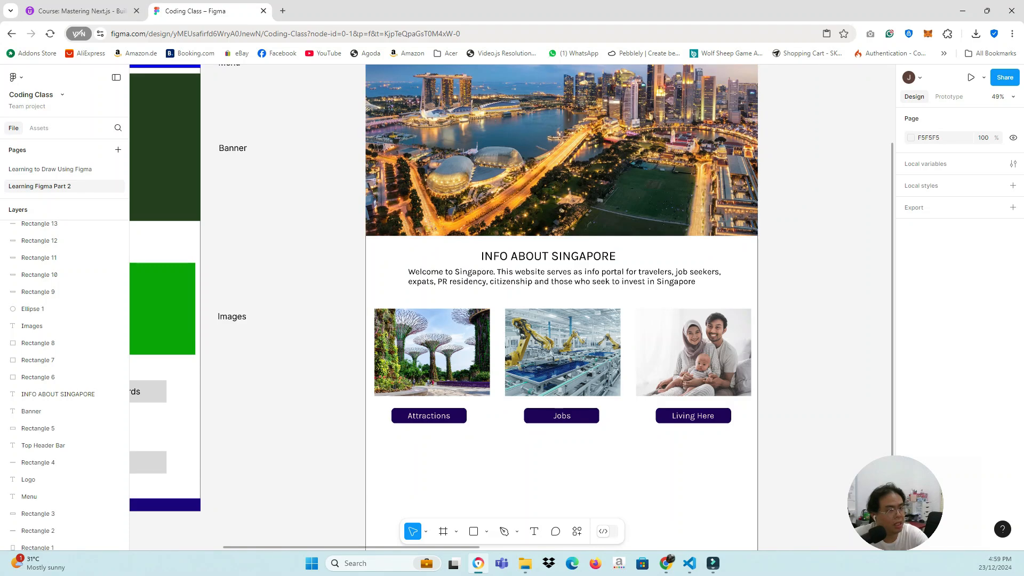
scroll(512, 296, "up", 4)
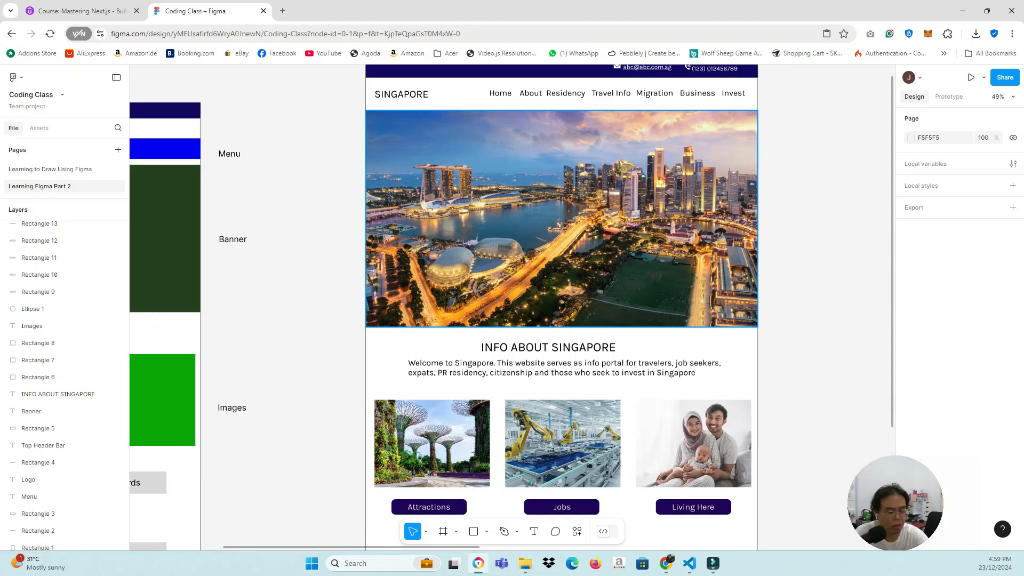
left_click(562, 219)
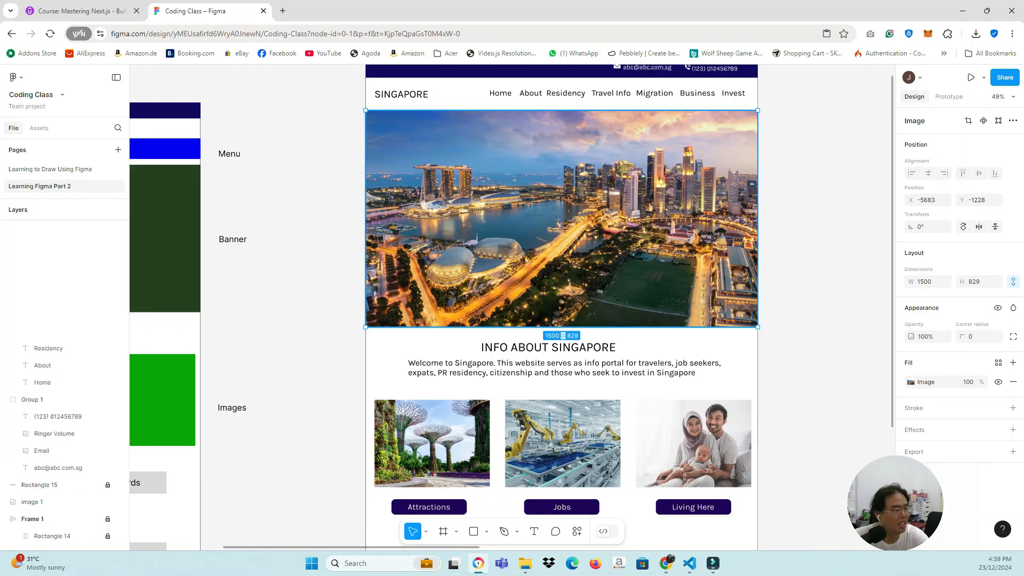
right_click(405, 193)
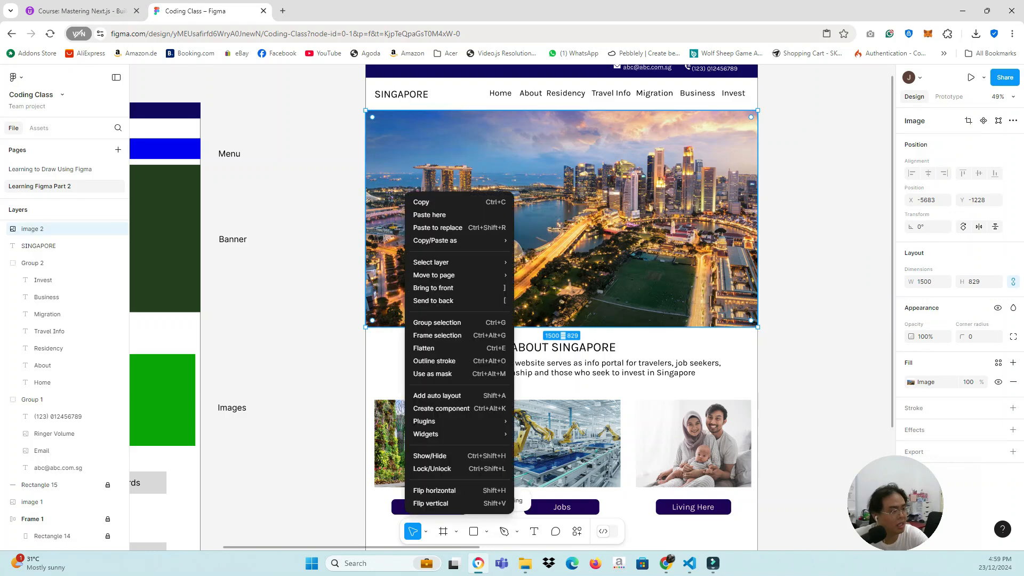
key("ctrl+v")
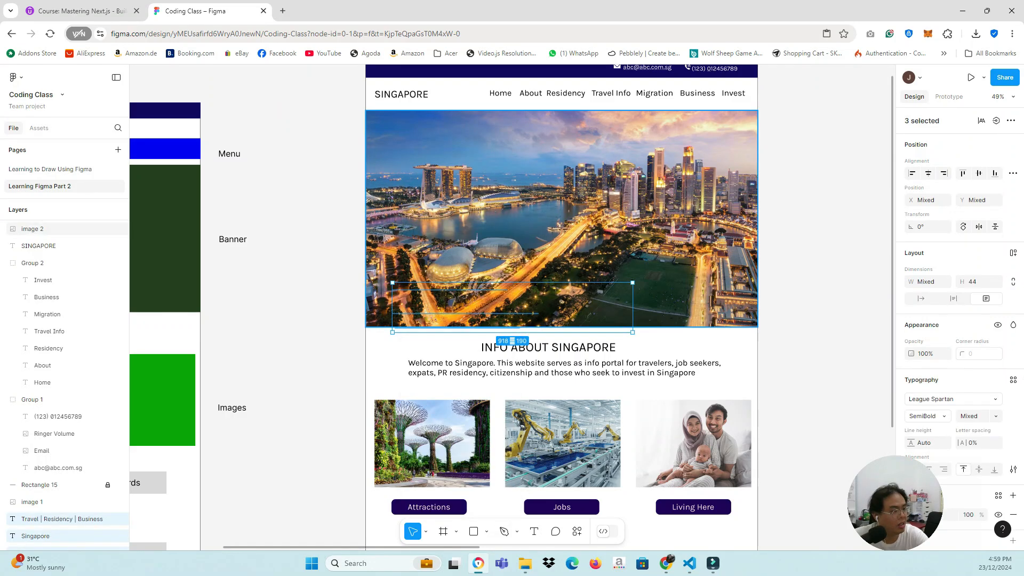
left_click_drag(512, 308, 479, 249)
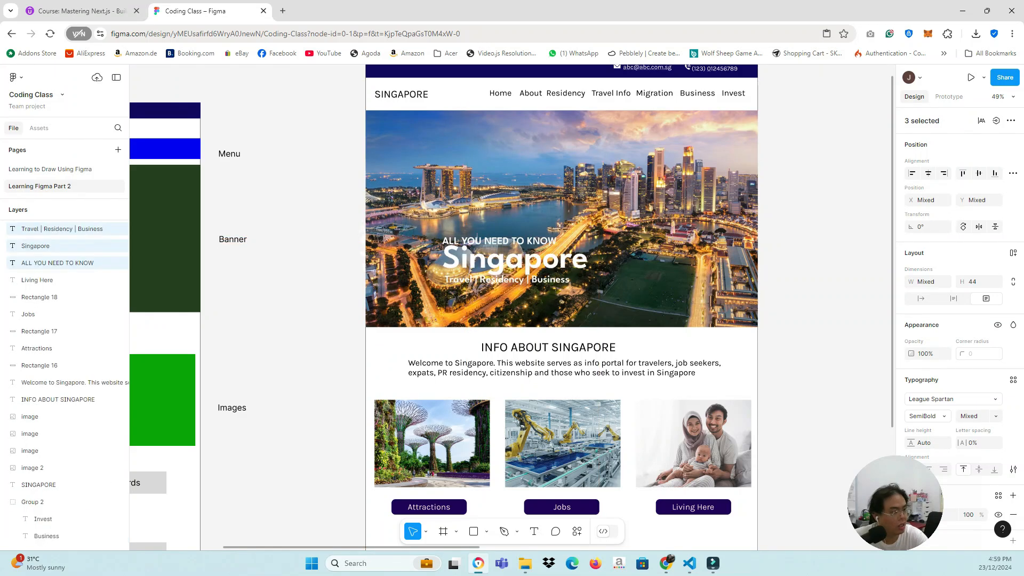
Step: Lock the skyline banner image so the text lines over it can be selected separately
right_click(414, 193)
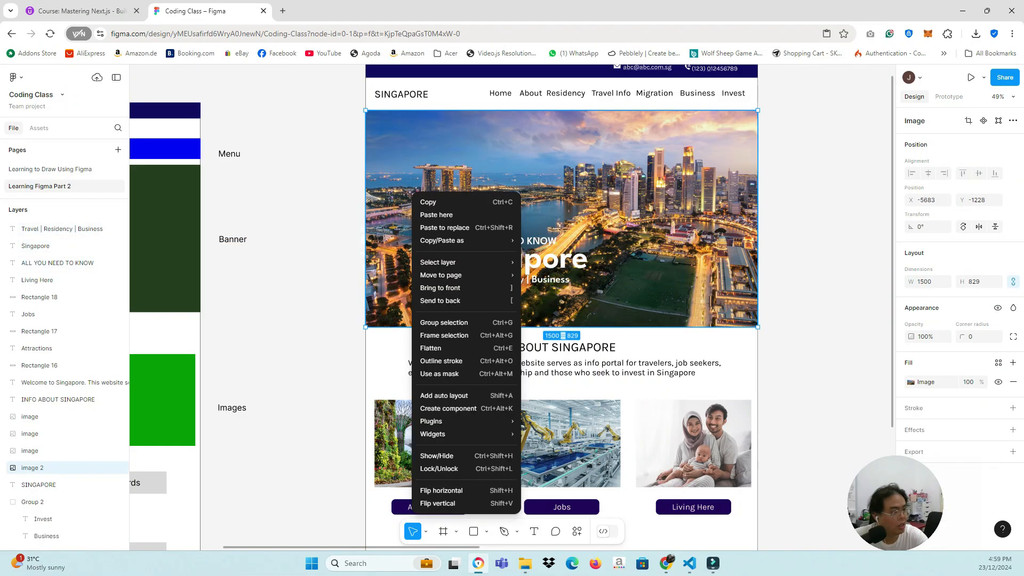
key("Escape")
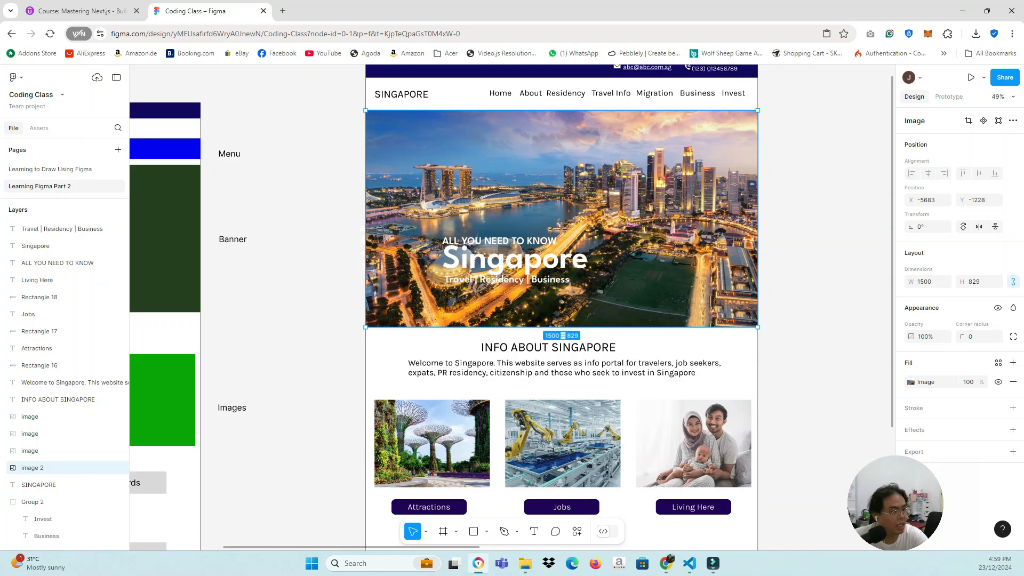
key("Escape")
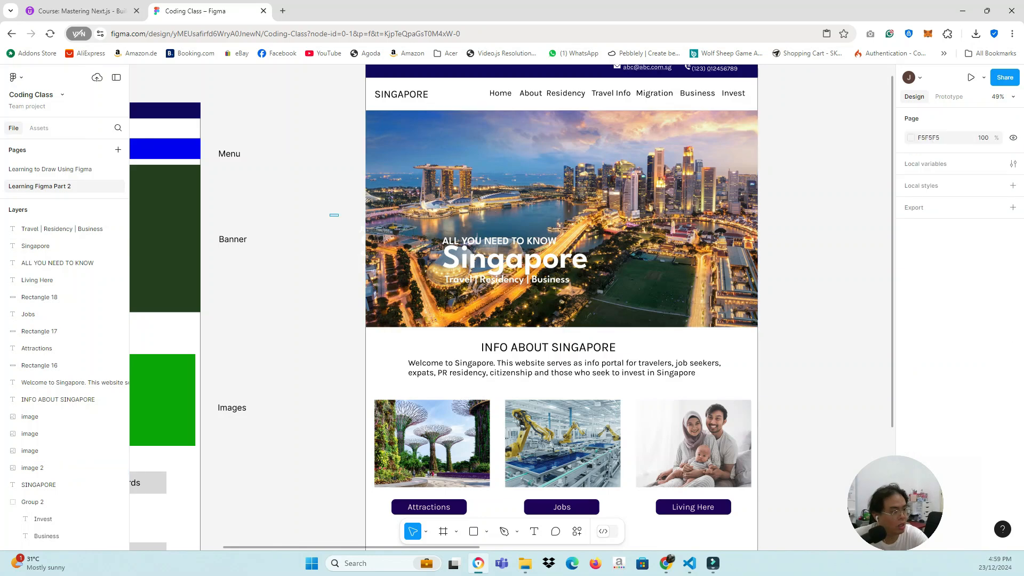
left_click_drag(339, 216, 512, 238)
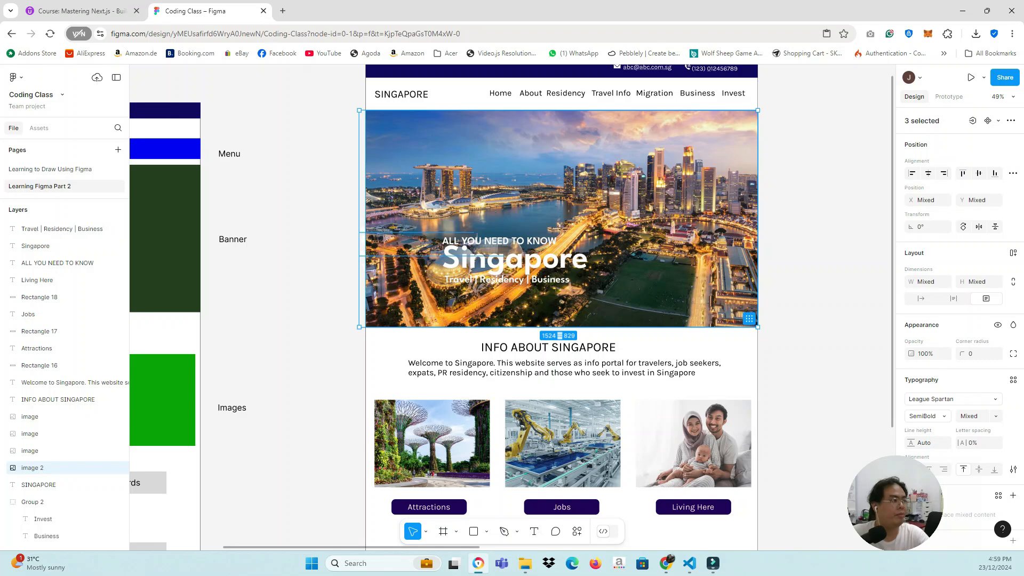
left_click(513, 226)
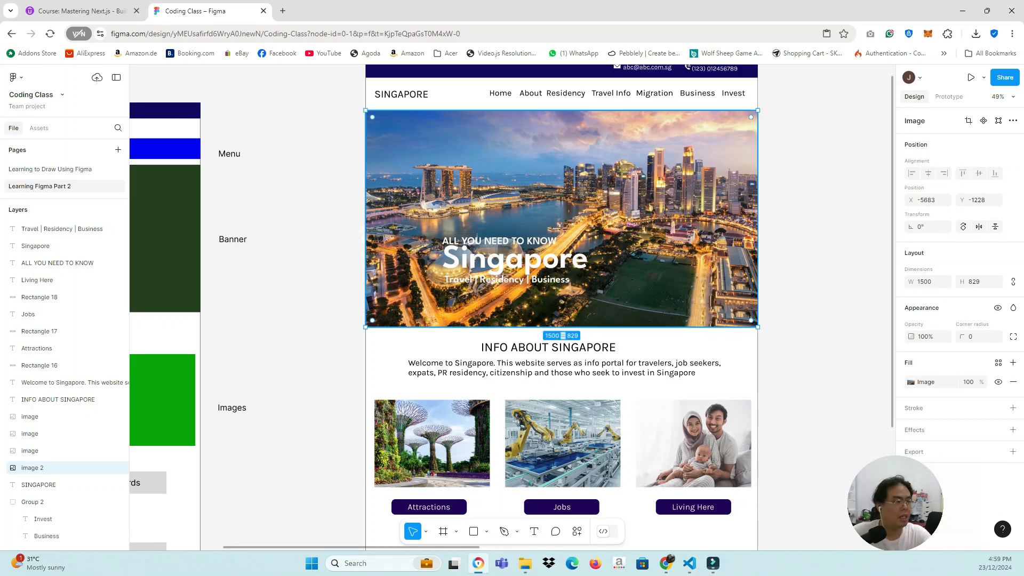
right_click(693, 135)
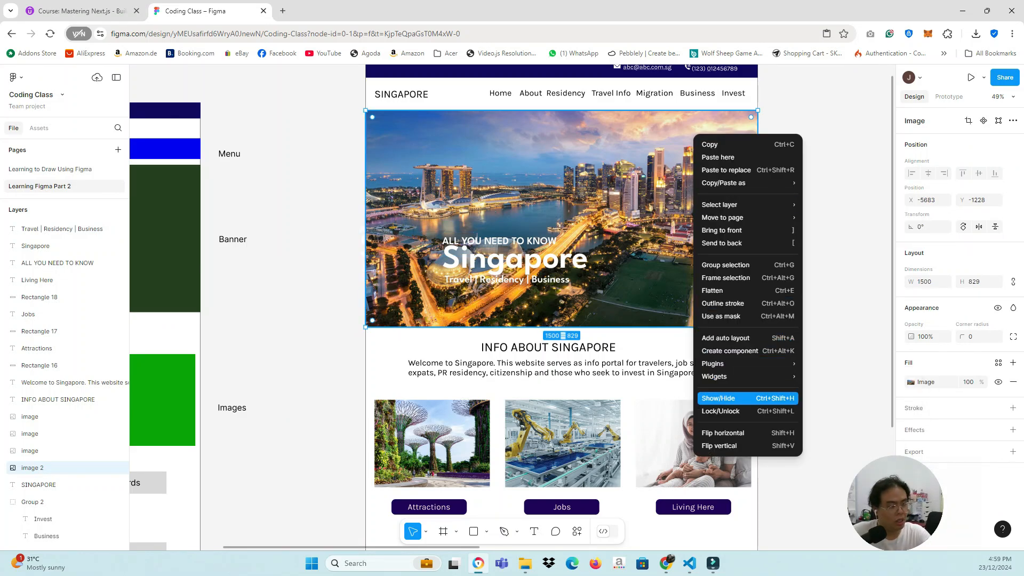
left_click(721, 411)
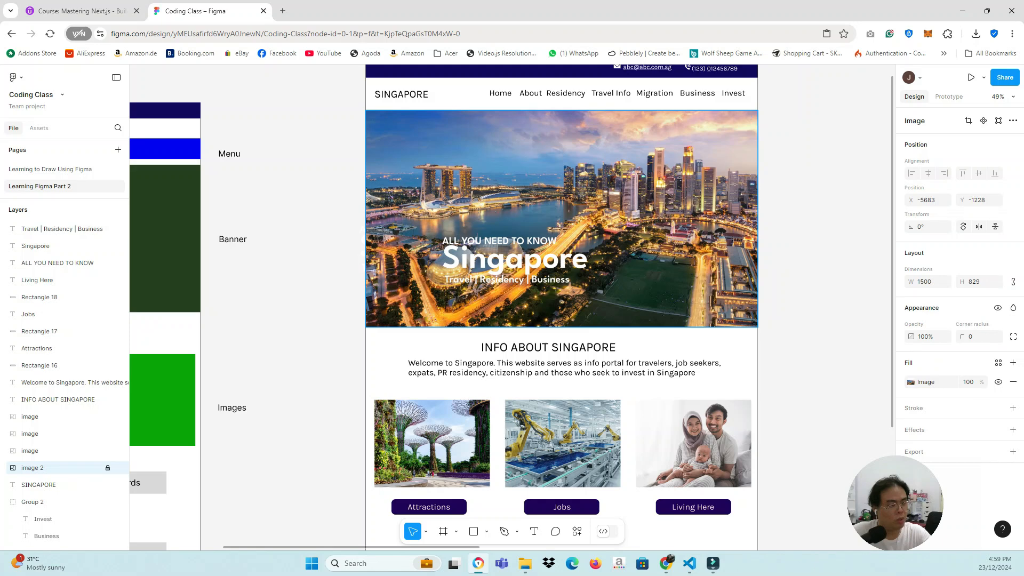
key("Escape")
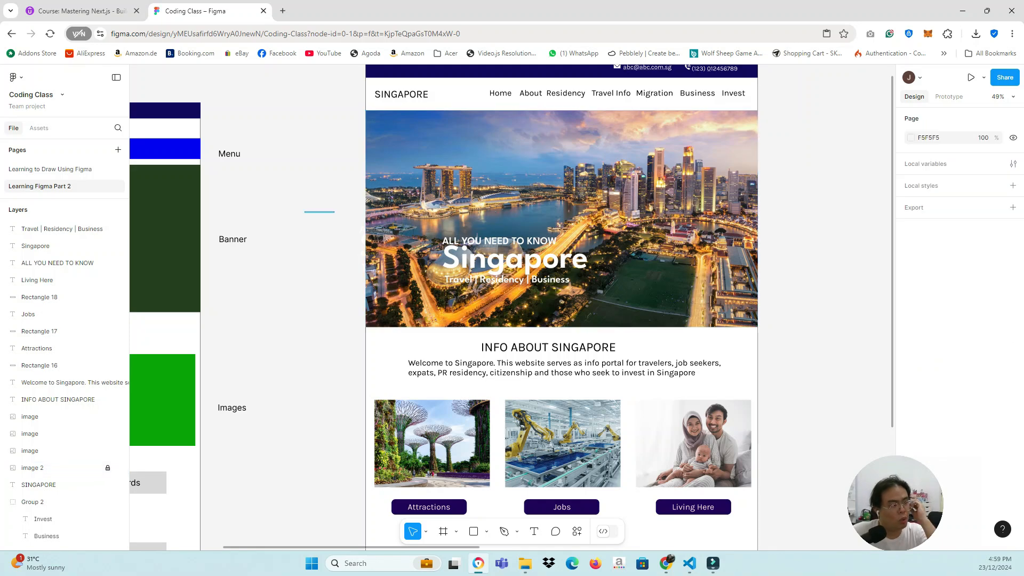
Step: Shift the banner text lines slightly up and delete the stray duplicates of "Singapore" and "ALL YOU NEED TO KNOW" beside the banner
left_click_drag(305, 211, 366, 285)
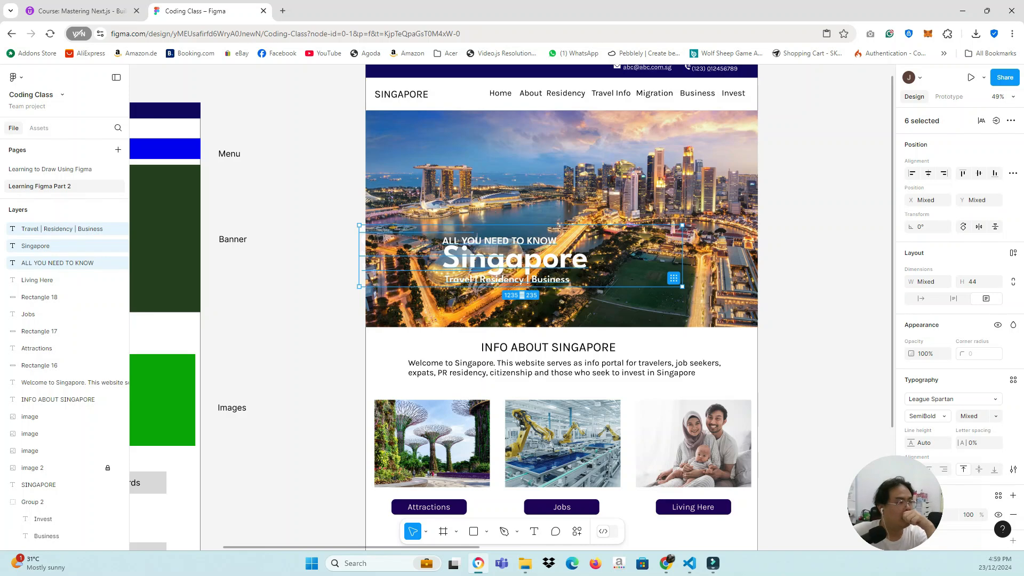
left_click_drag(496, 260, 481, 242)
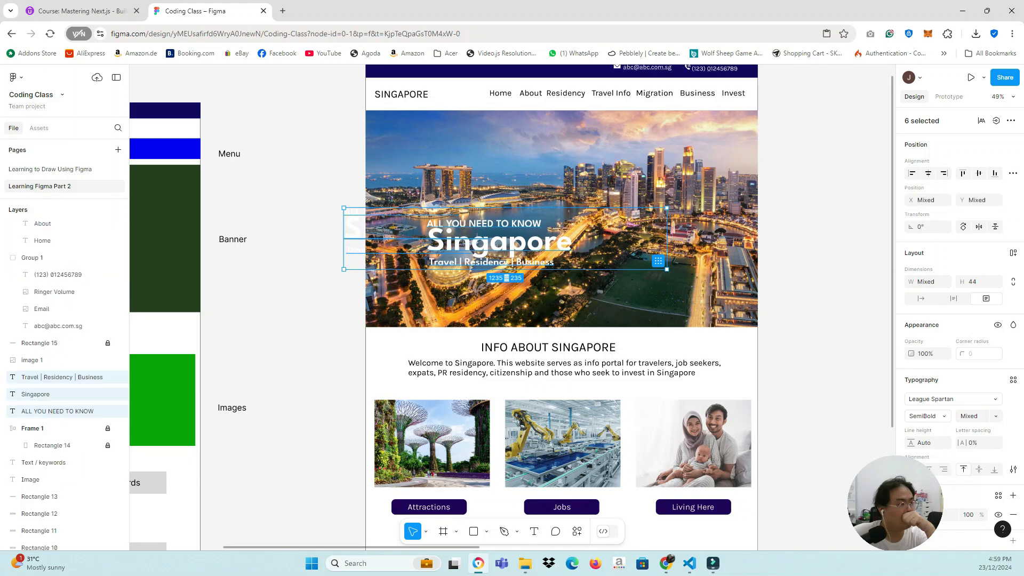
left_click(355, 224)
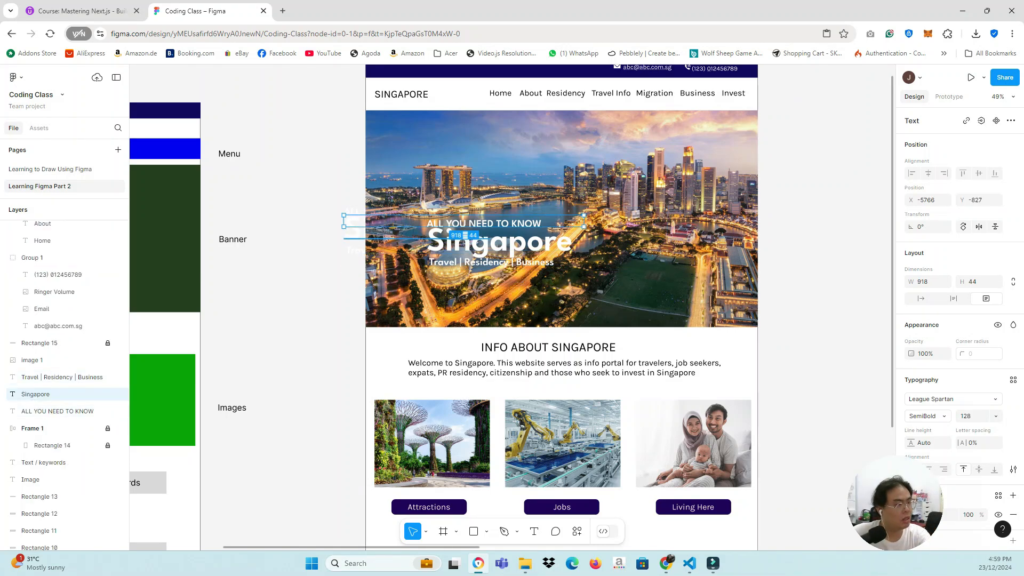
key("Delete")
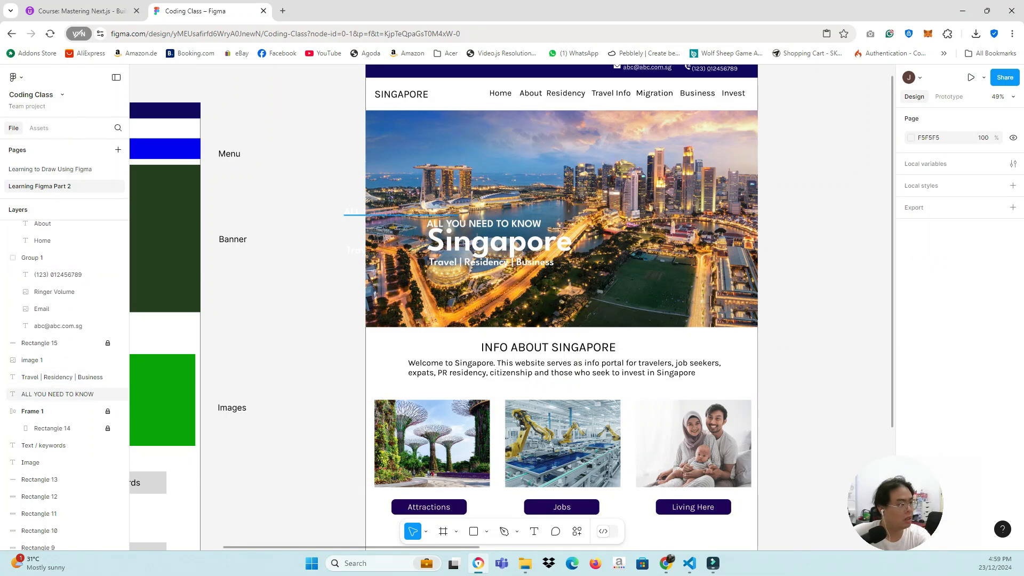
left_click(354, 214)
key("Delete")
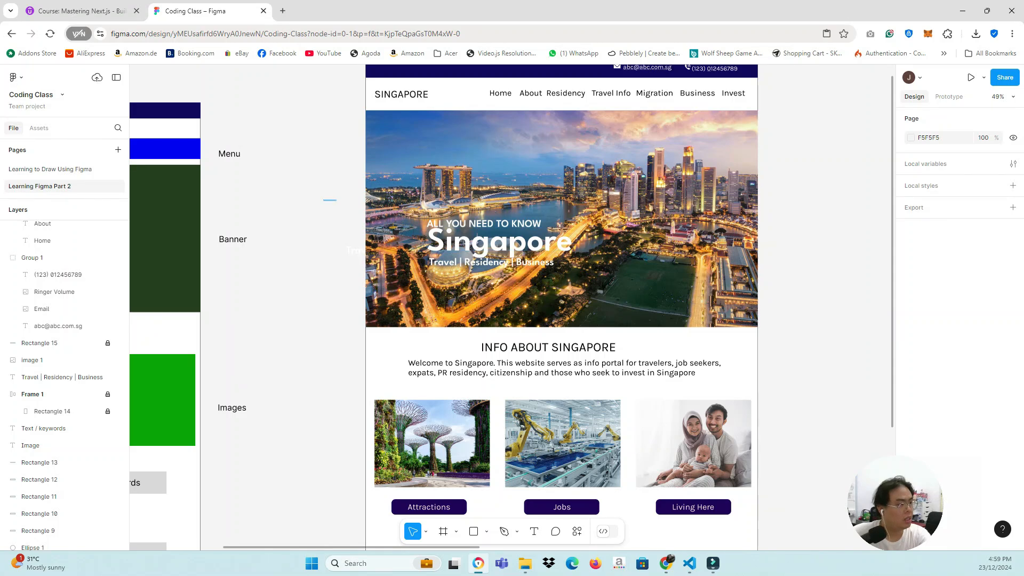
Step: Move the banner text lines together to just inside the skyline picture's left edge, slightly below its middle
left_click_drag(336, 201, 571, 285)
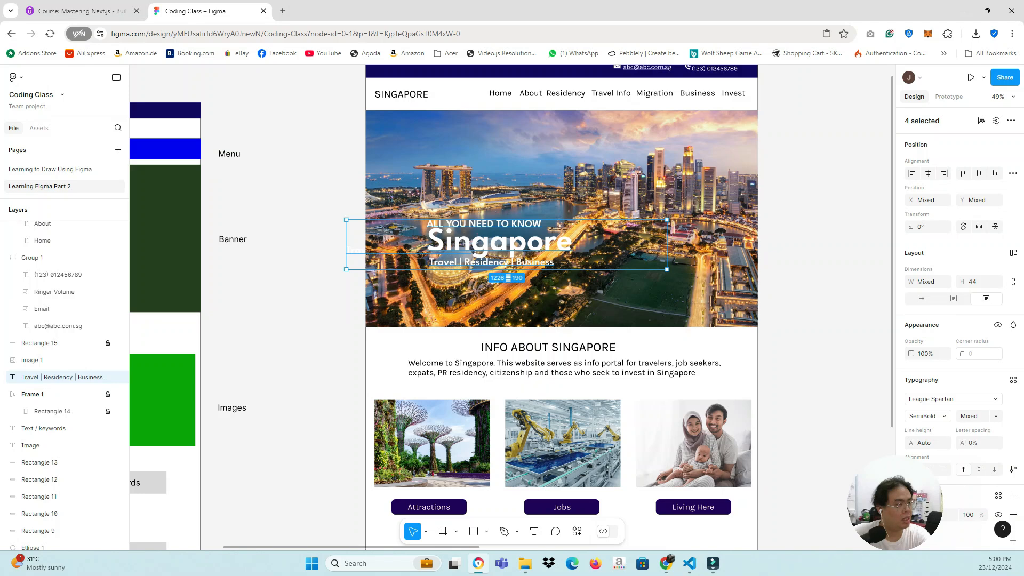
left_click_drag(667, 244, 553, 266)
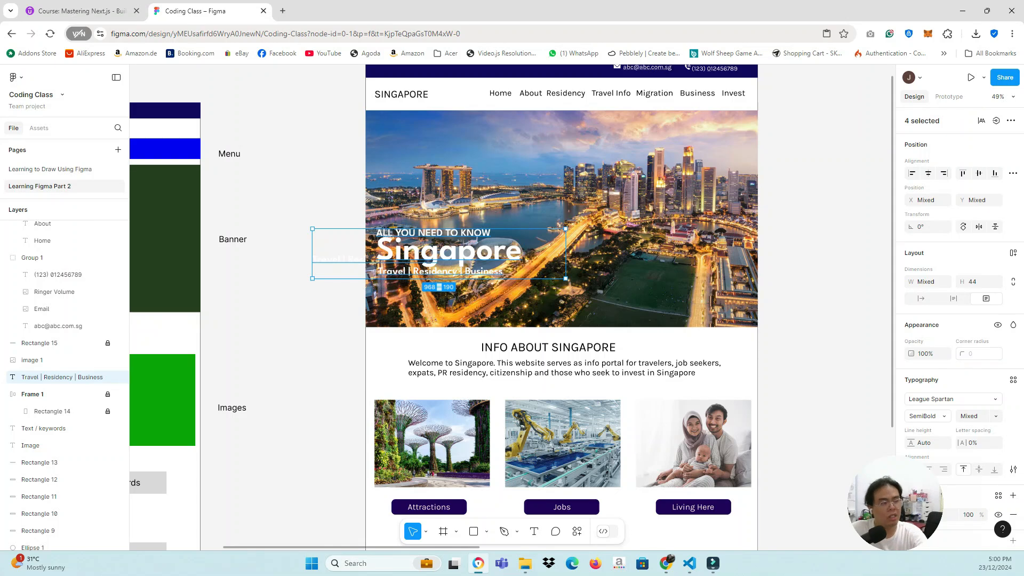
key("Escape")
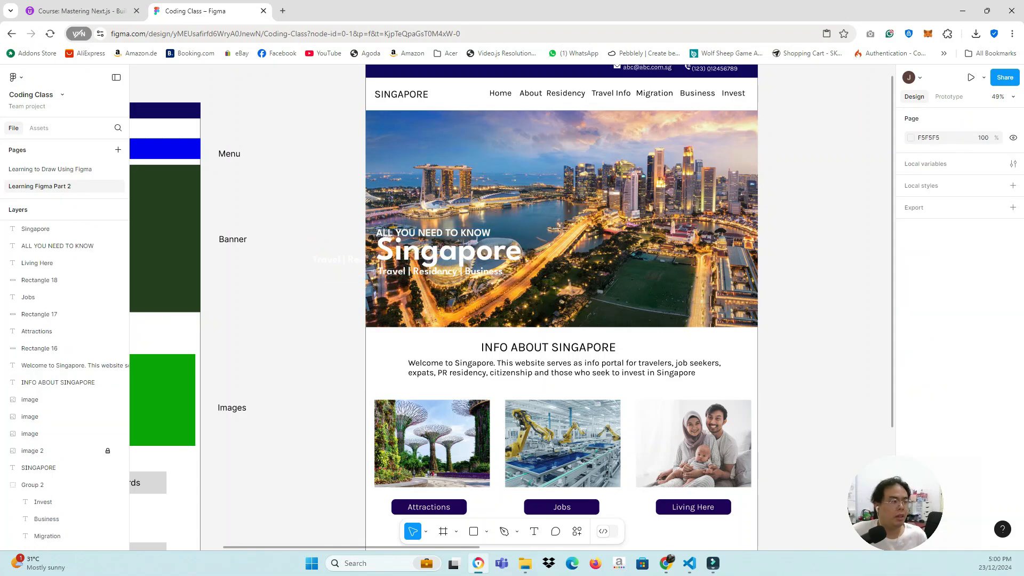
scroll(560, 350, "down", 1)
scroll(562, 368, "down", 2)
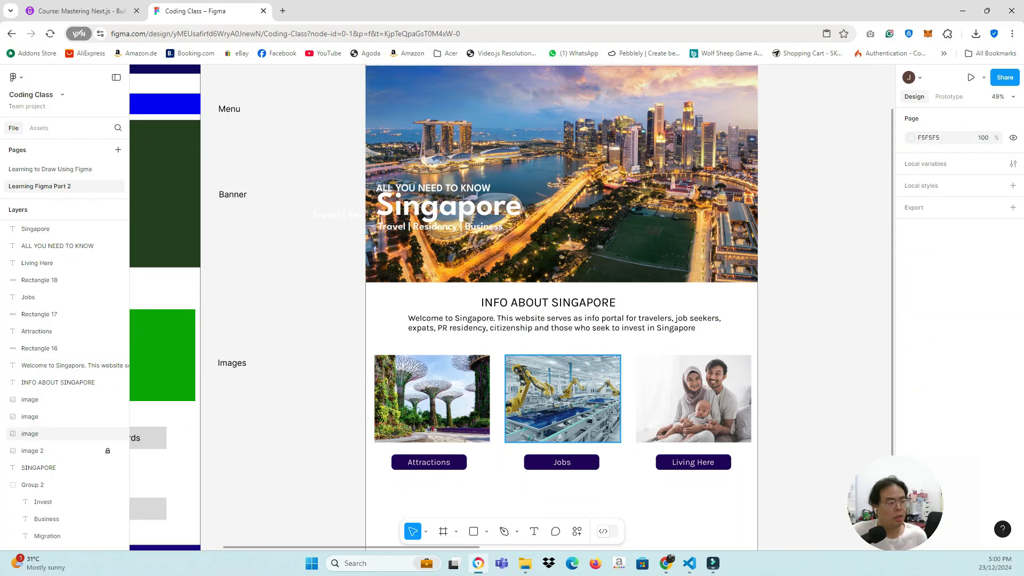
scroll(563, 398, "down", 3)
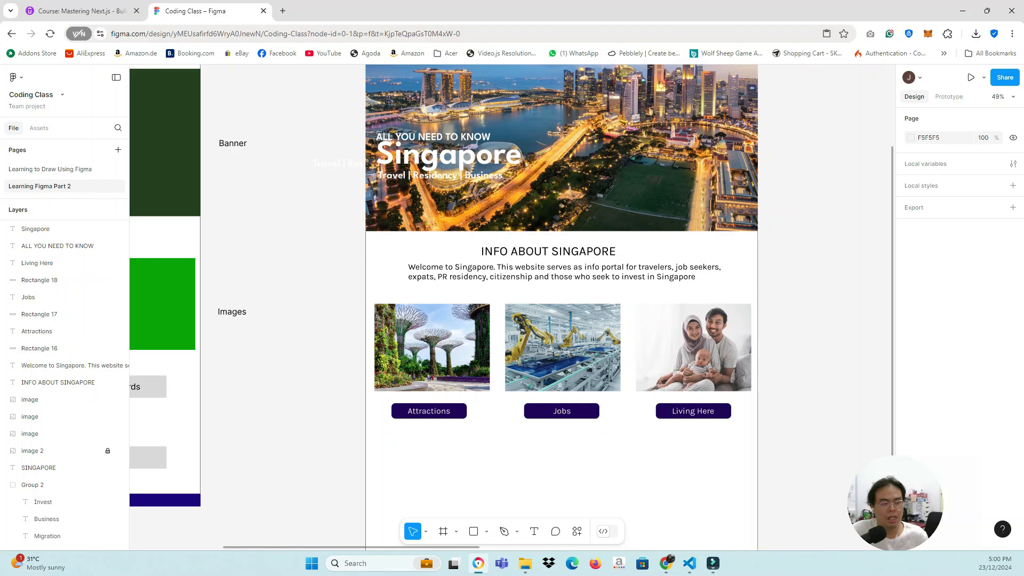